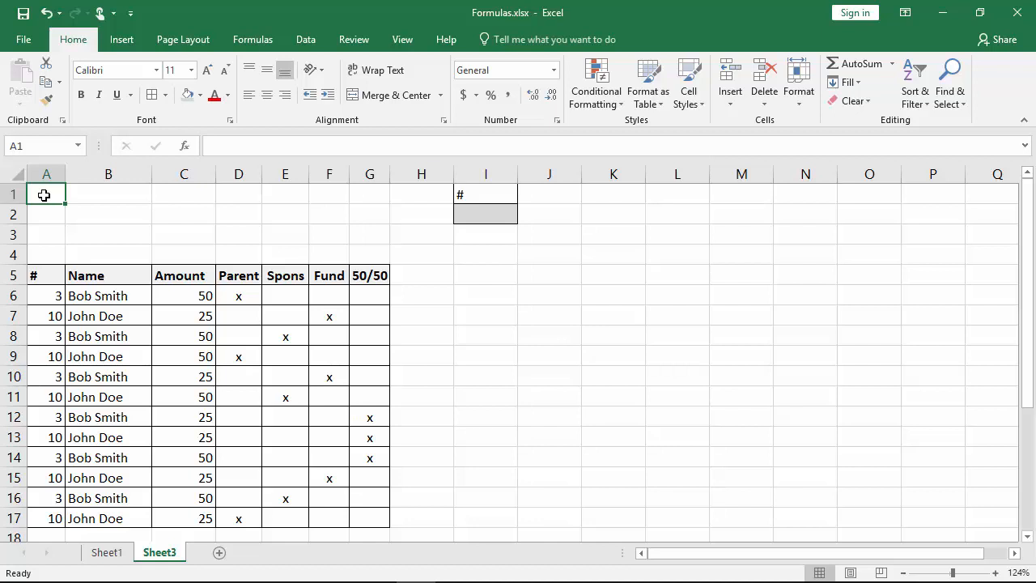
# Examine the first transaction row's number, amount and category cells from Parent through 50/50
pyautogui.click(50, 298)
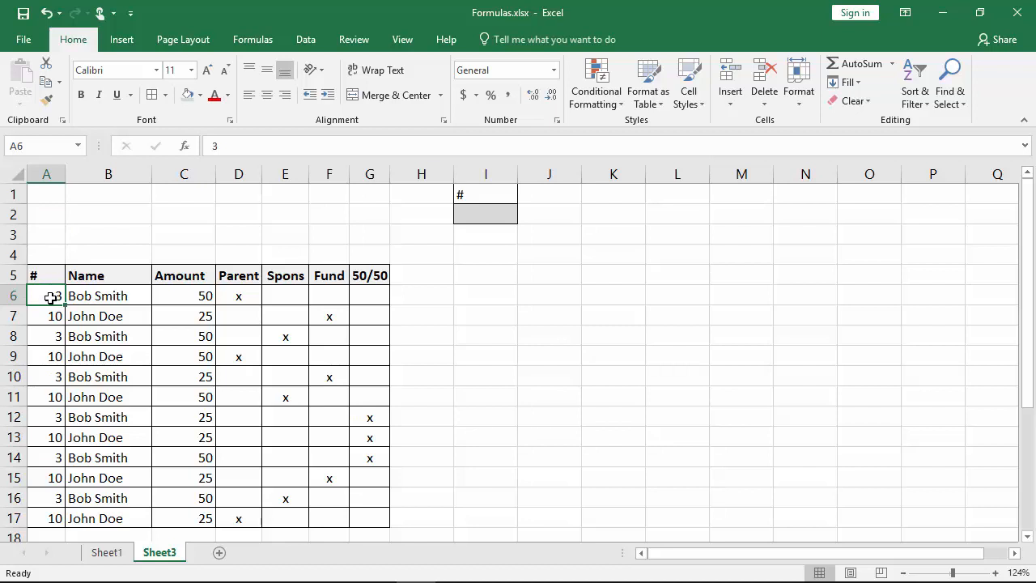
pyautogui.moveTo(52, 297); pyautogui.dragTo(55, 303)
pyautogui.click(170, 297)
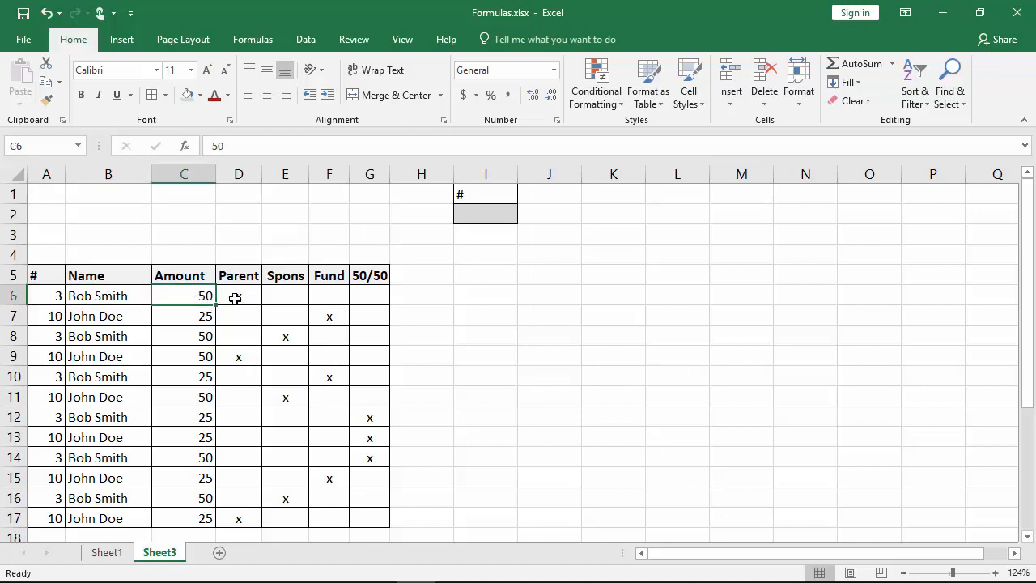
pyautogui.click(235, 298)
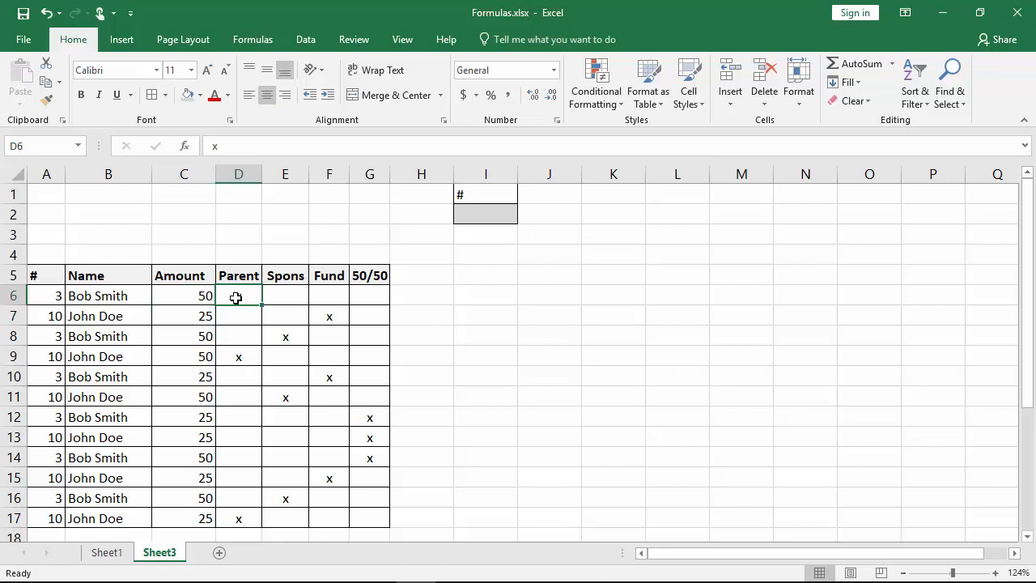
pyautogui.click(285, 297)
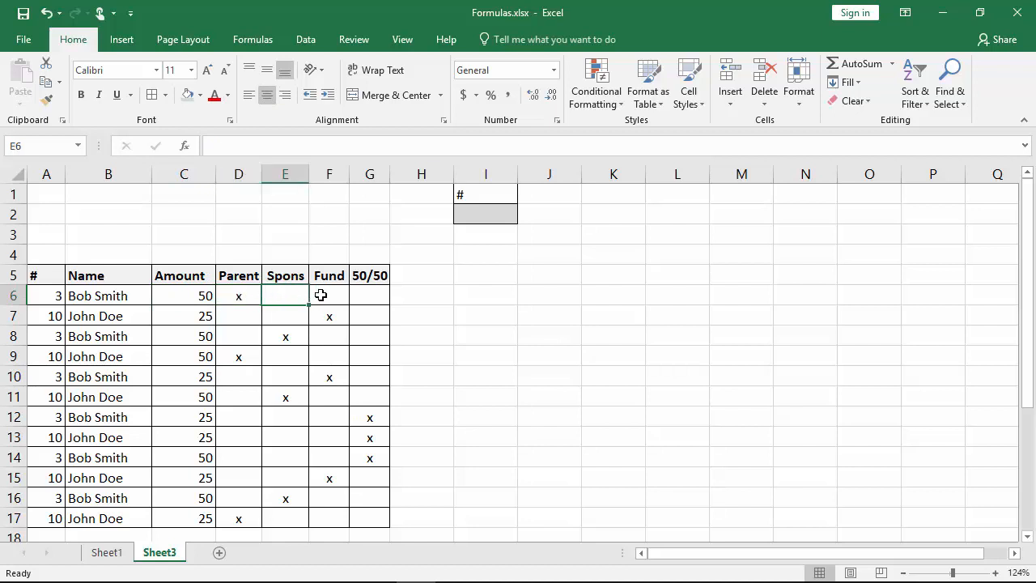
pyautogui.click(320, 296)
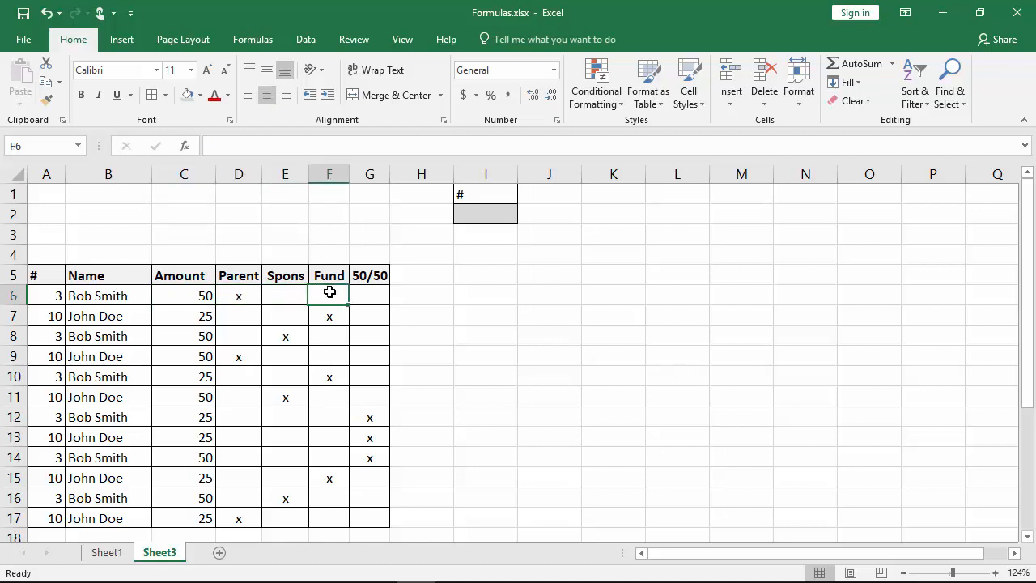
pyautogui.click(377, 296)
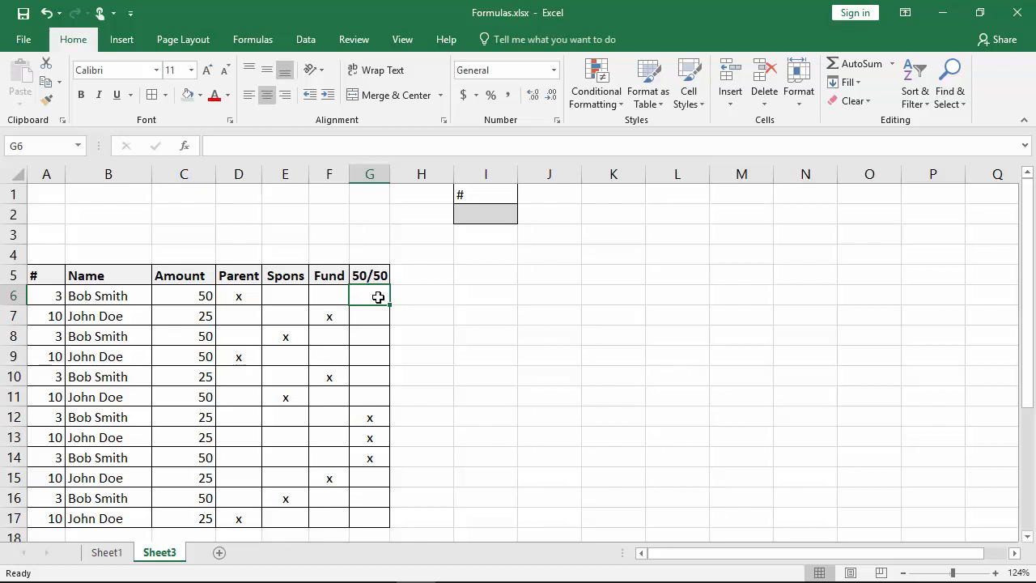
# Examine the Account Summary table's result cells from Parent Installments down to Total Account Balance
pyautogui.scroll(-4, 317, 309)
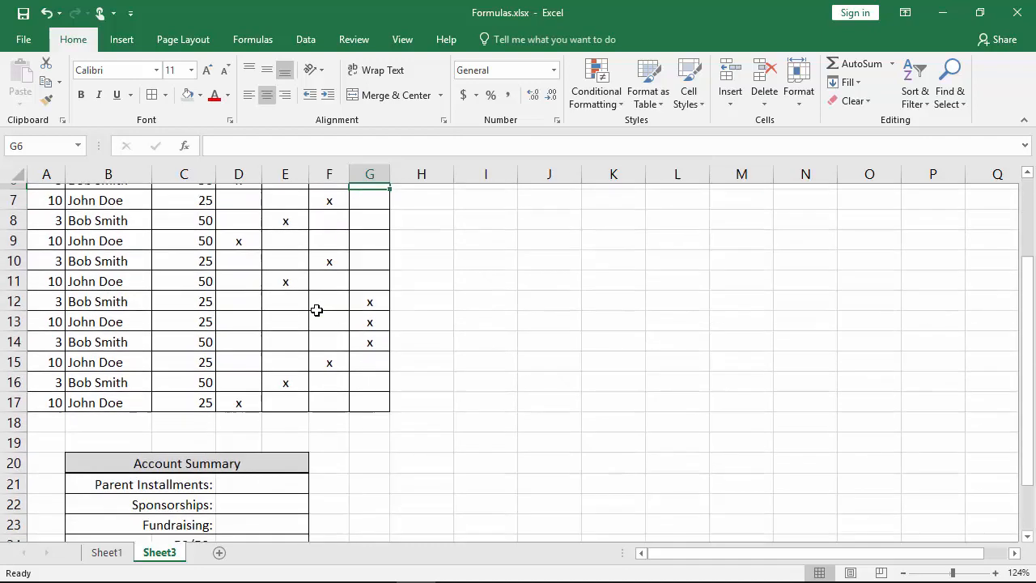
pyautogui.click(254, 362)
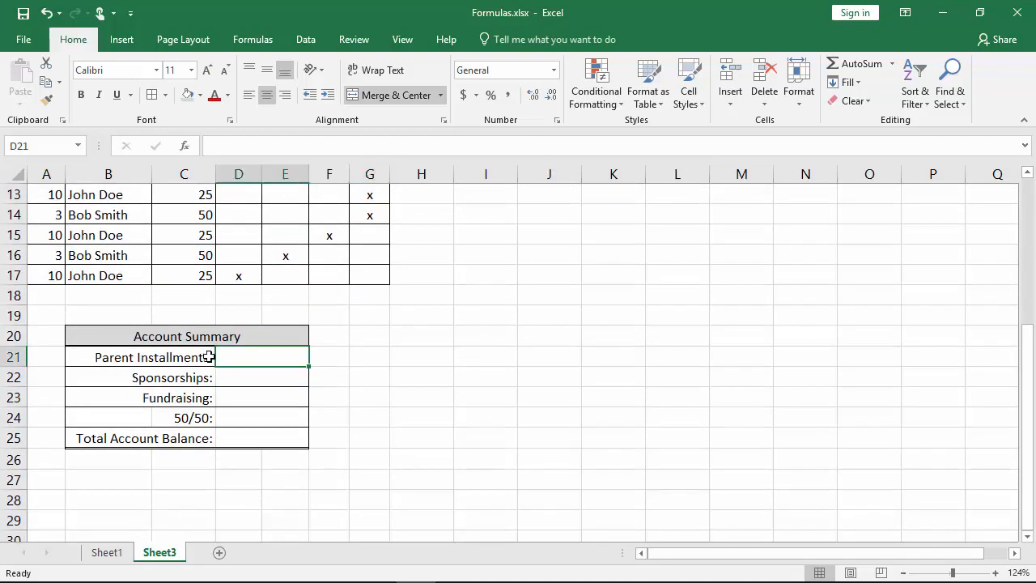
pyautogui.click(248, 377)
pyautogui.click(250, 395)
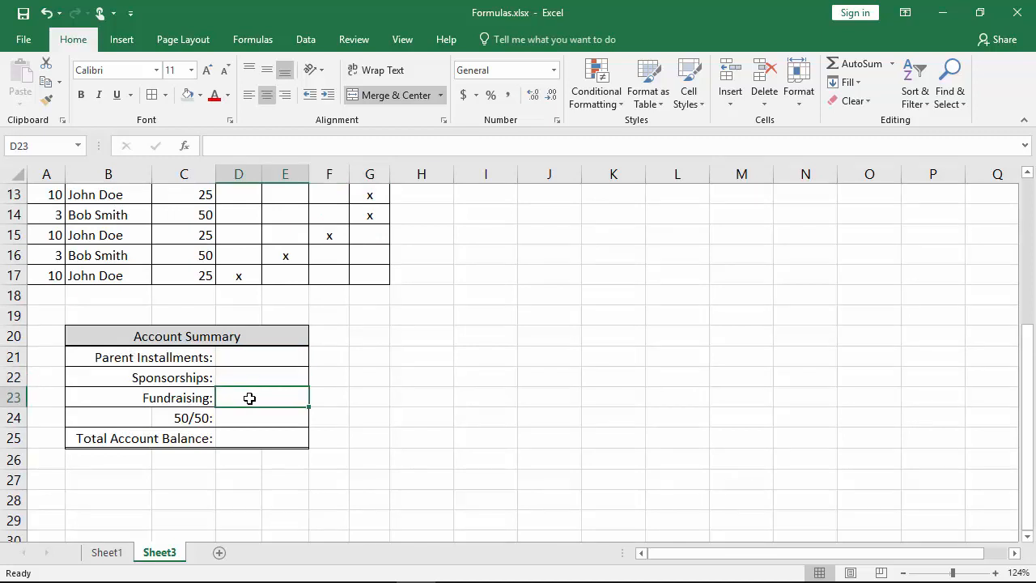
pyautogui.click(251, 419)
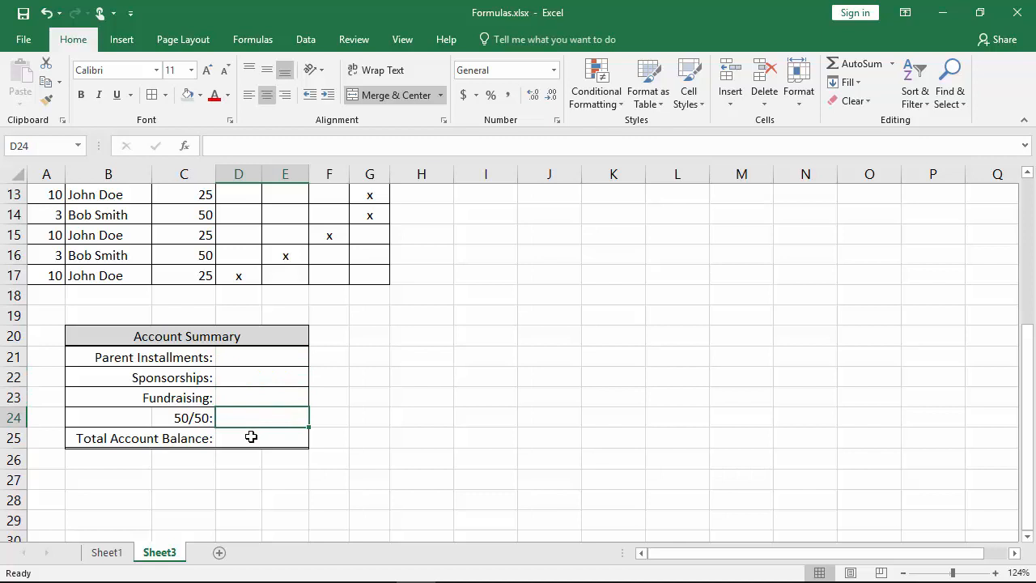
pyautogui.click(250, 437)
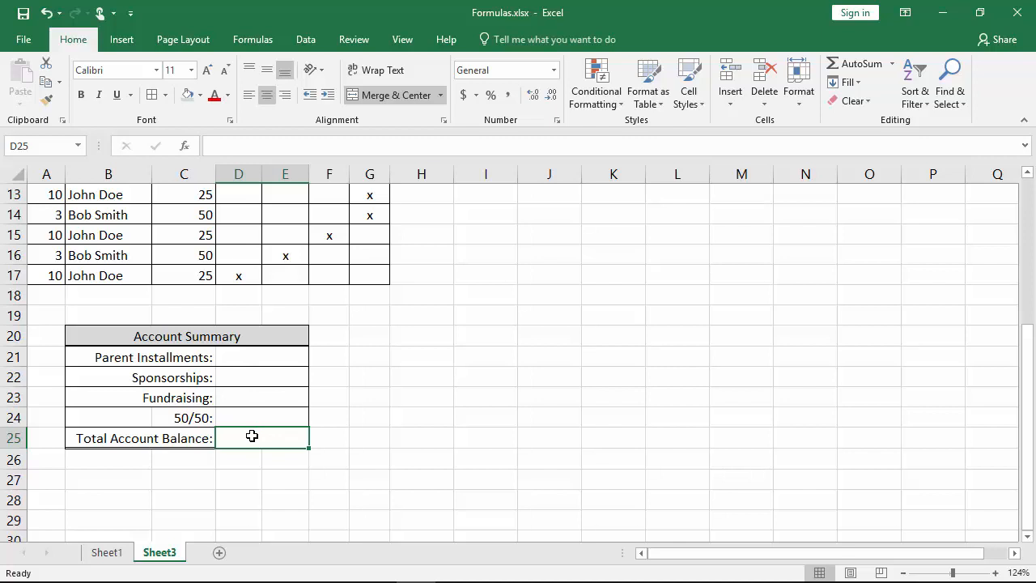
# Enter 3 as the lookup number in cell I2, beneath the # header
pyautogui.scroll(4, 252, 435)
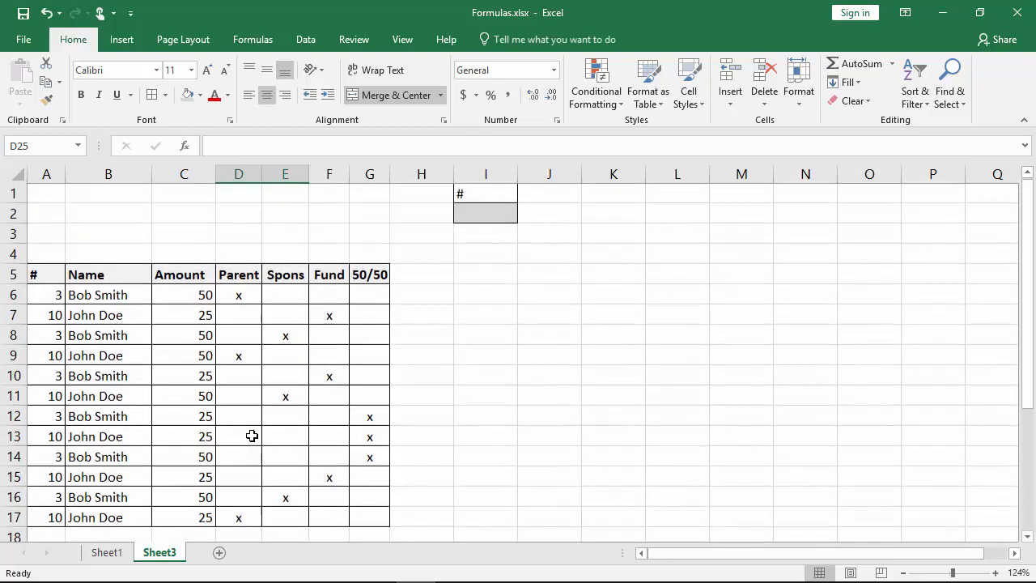
pyautogui.click(486, 217)
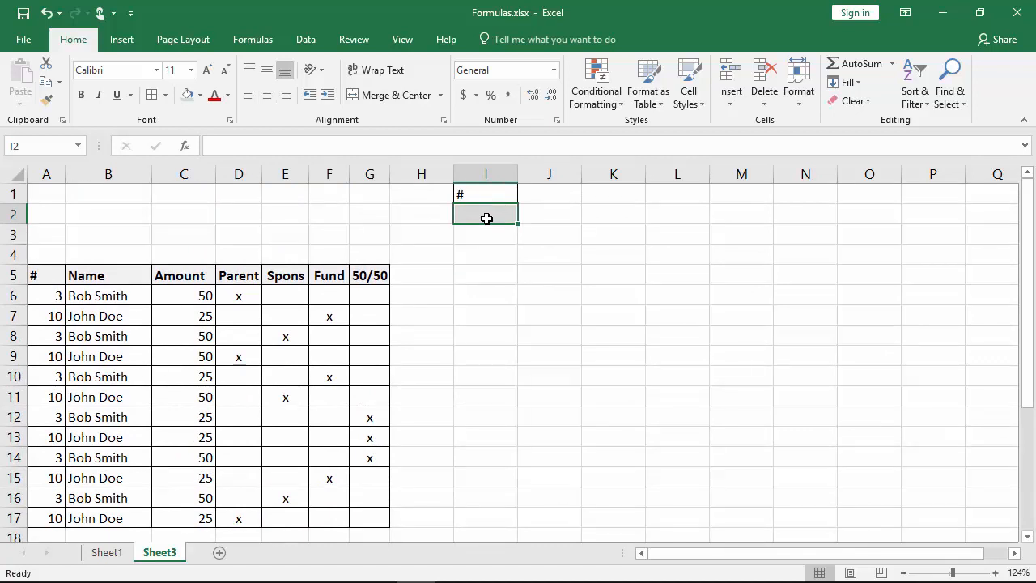
pyautogui.write('3')
pyautogui.press('Return')
pyautogui.click(486, 217)
# Review the Parent Installments and Total Account Balance cells together with the transaction amounts in C6:C17
pyautogui.scroll(-3, 124, 401)
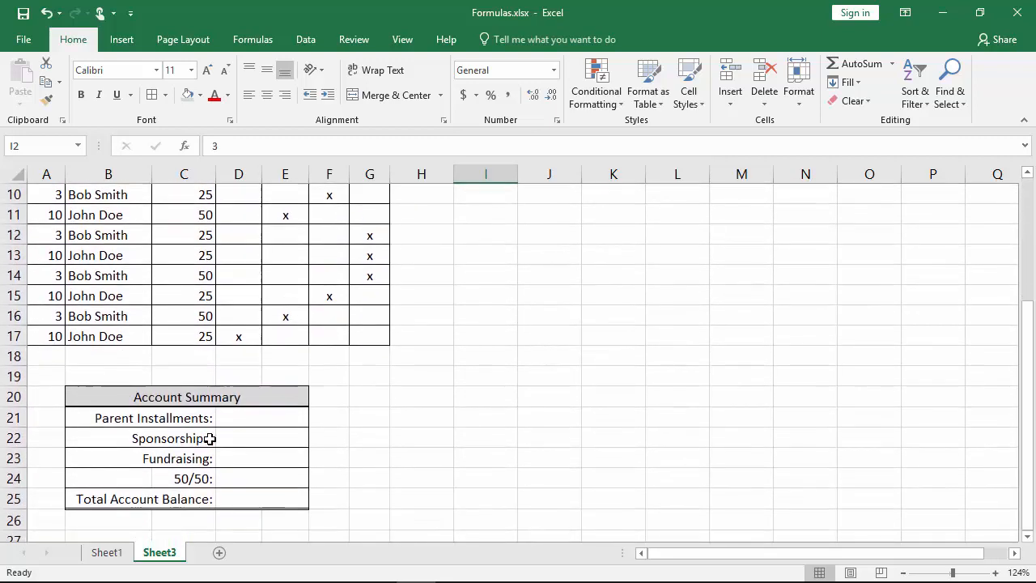
pyautogui.click(254, 419)
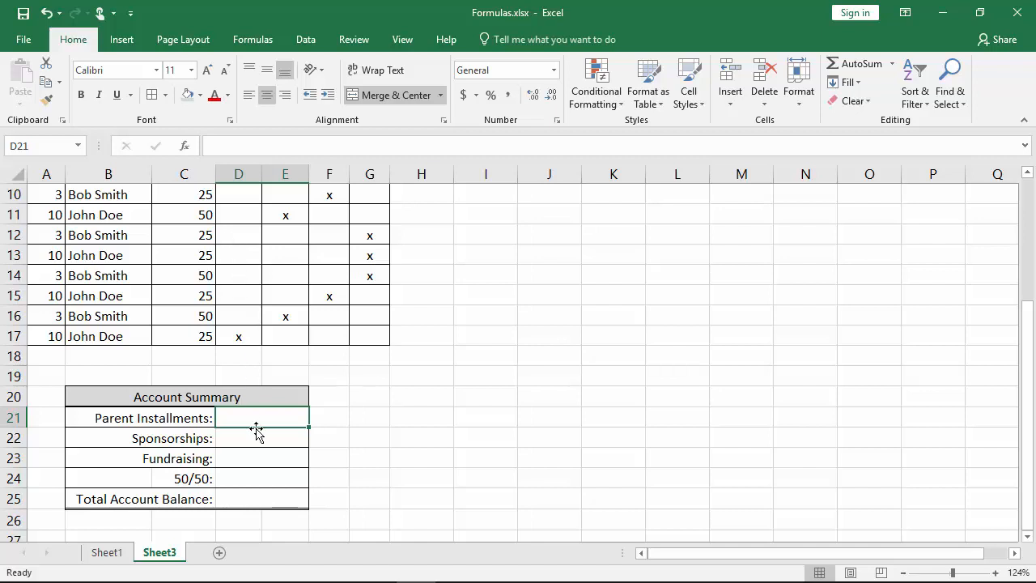
pyautogui.click(243, 501)
pyautogui.scroll(3, 243, 494)
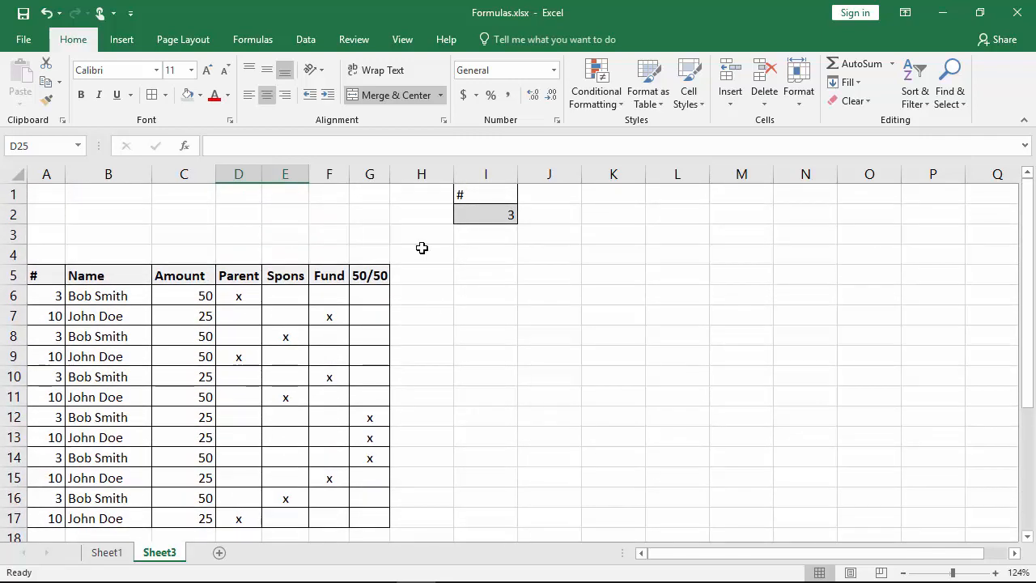
pyautogui.click(184, 293)
pyautogui.moveTo(184, 293); pyautogui.dragTo(189, 458)
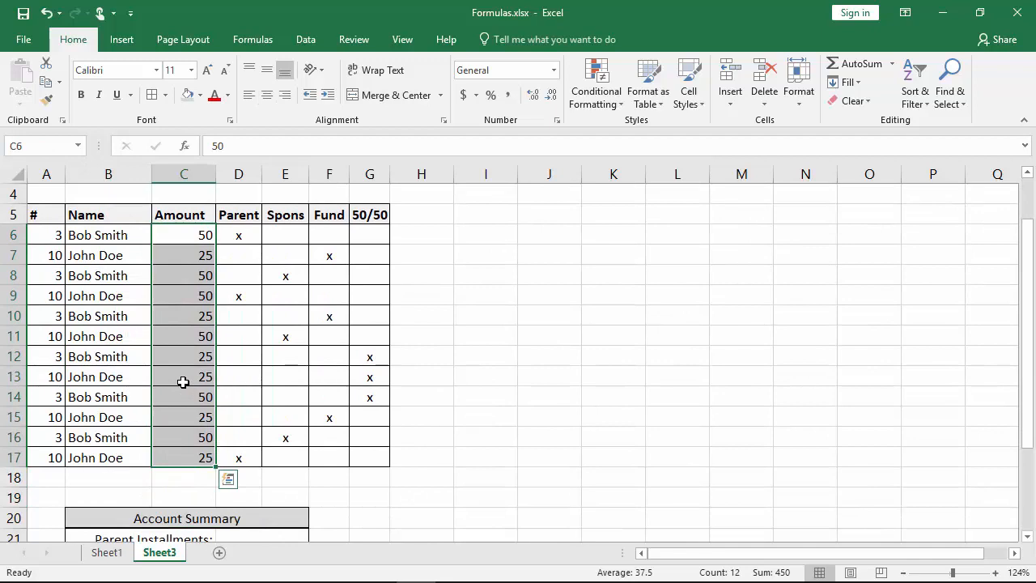
# Review the Total Account Balance cell and the four category result cells D21 to D24 in the Account Summary
pyautogui.scroll(-4, 185, 382)
pyautogui.click(245, 390)
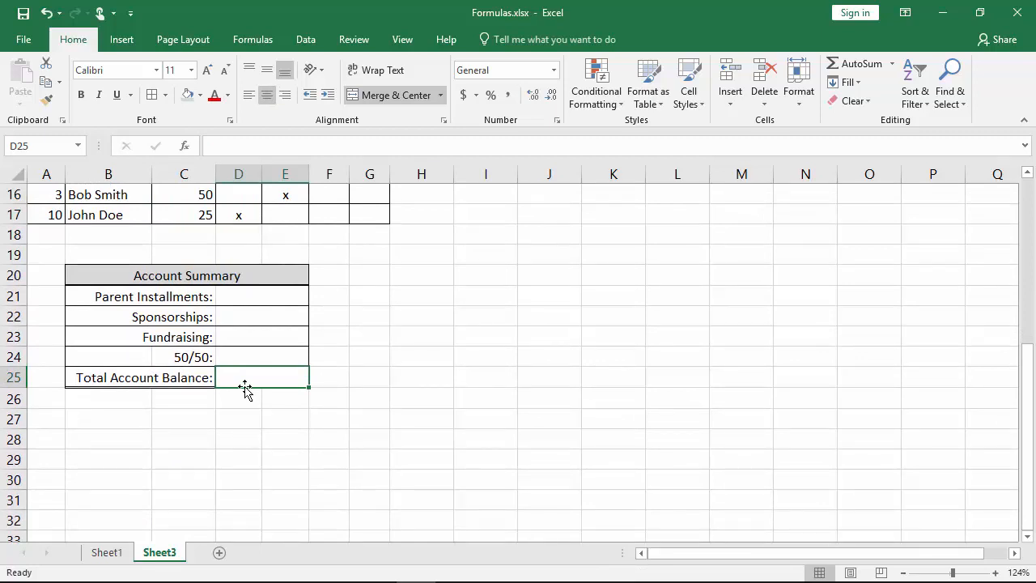
pyautogui.click(239, 293)
pyautogui.click(248, 316)
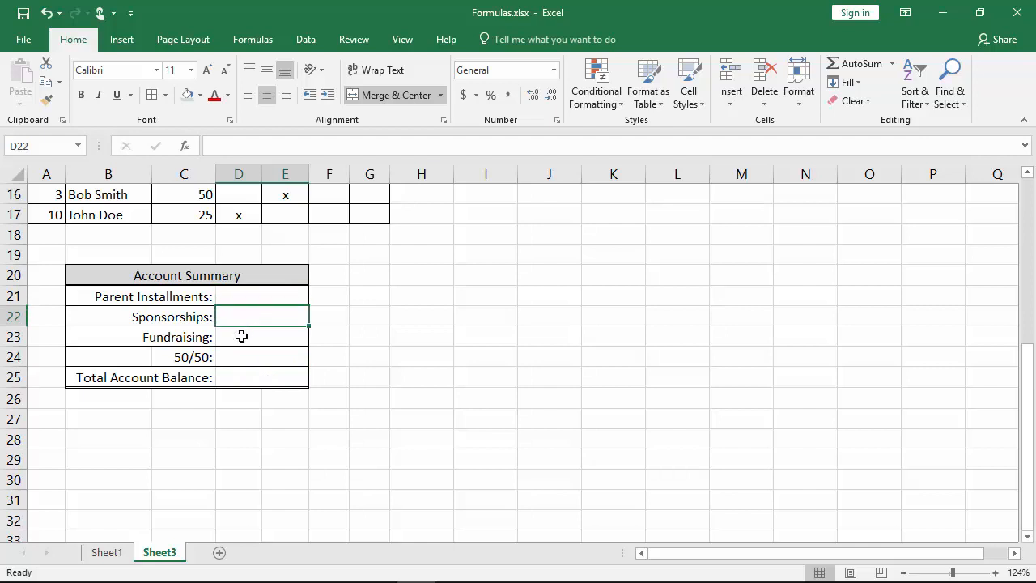
pyautogui.click(241, 336)
pyautogui.click(239, 351)
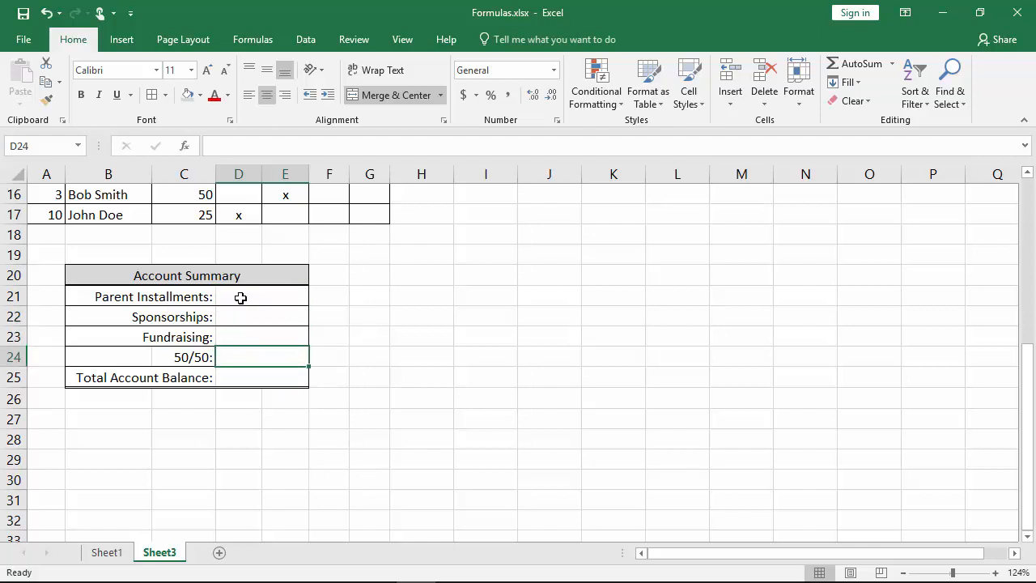
pyautogui.click(240, 298)
pyautogui.click(239, 318)
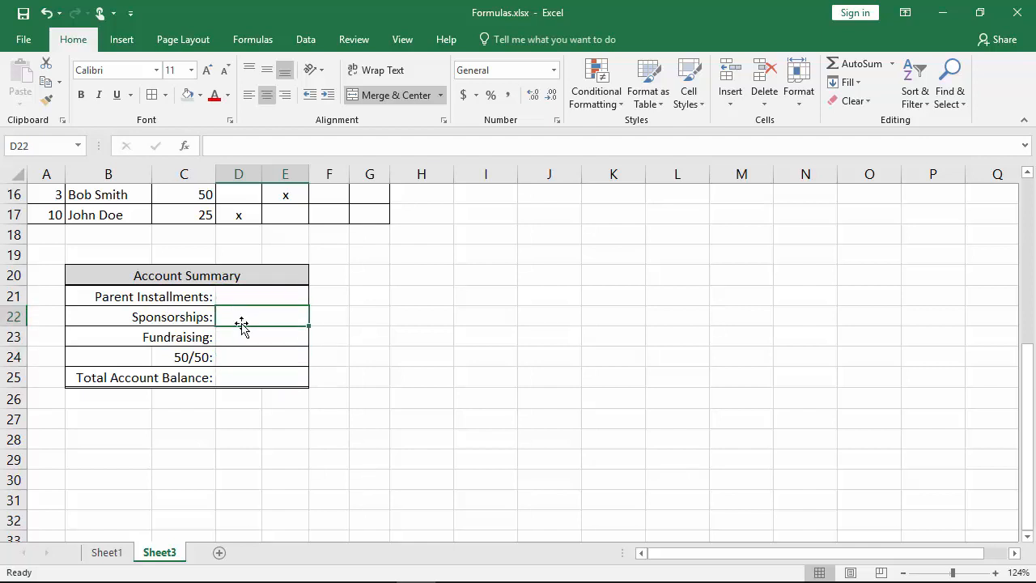
pyautogui.click(243, 335)
pyautogui.click(247, 358)
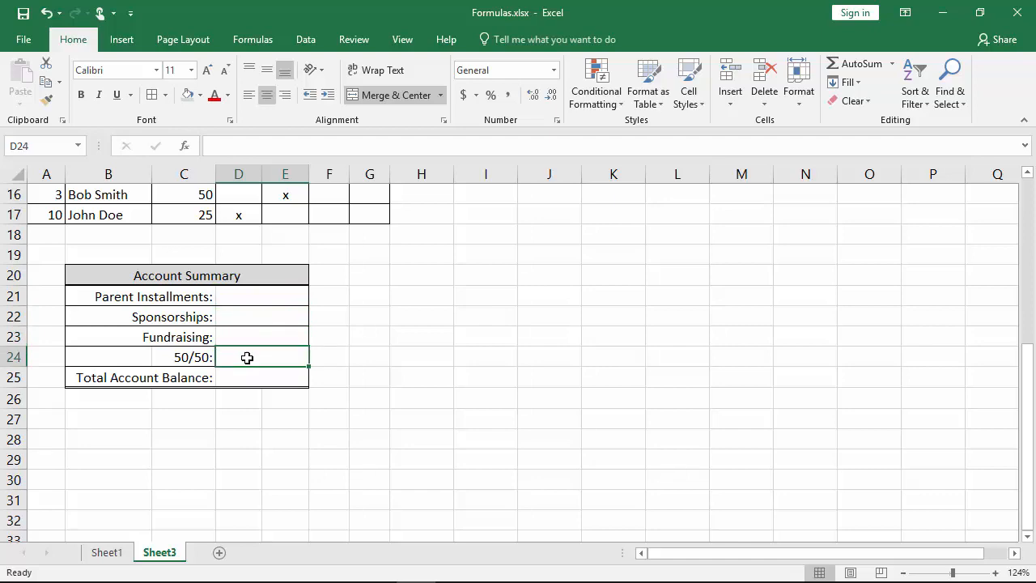
# Examine the x marks in the Parent column, D6:D17, alongside the lookup number in I2
pyautogui.scroll(4, 247, 358)
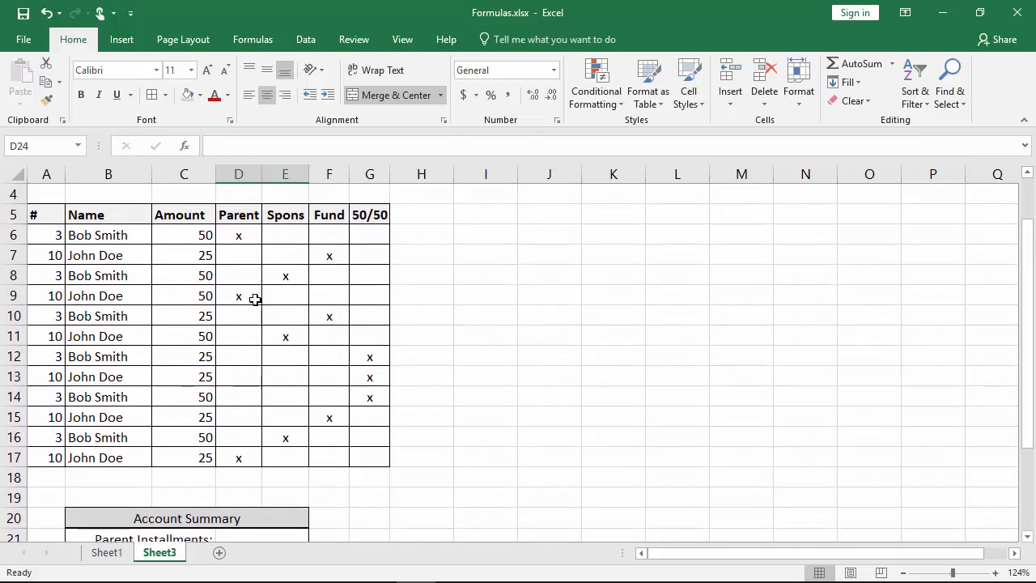
pyautogui.moveTo(238, 236); pyautogui.dragTo(233, 457)
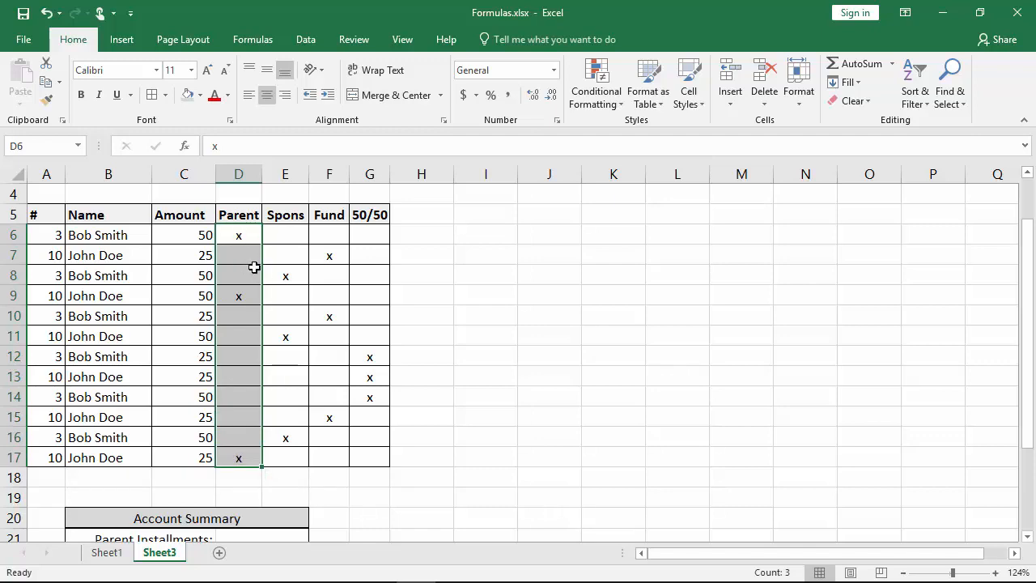
pyautogui.scroll(1, 254, 267)
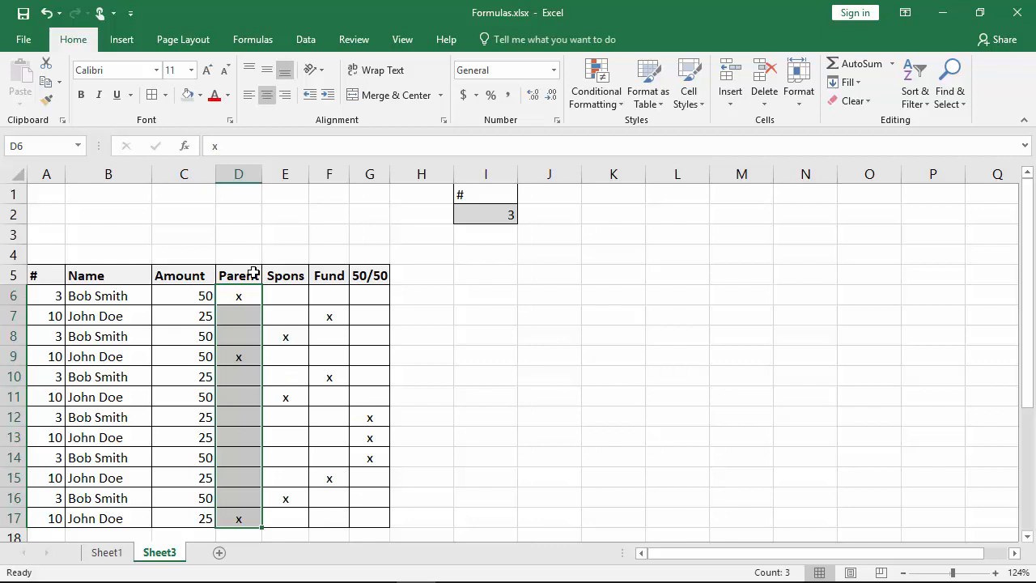
# Enter the text Hockey in both K5 and L5 as sample values for a comparison
pyautogui.click(592, 283)
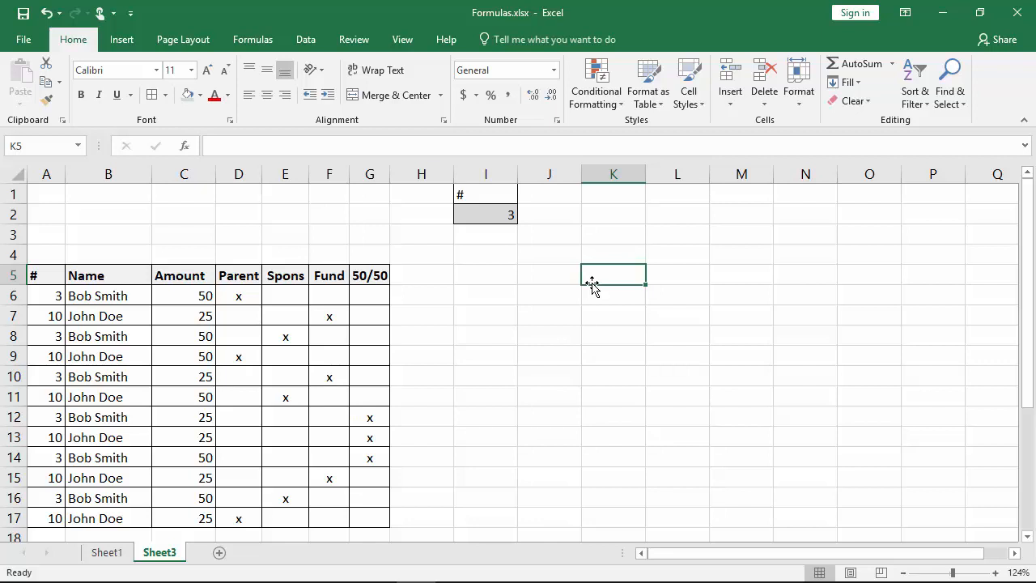
pyautogui.write('Hockey')
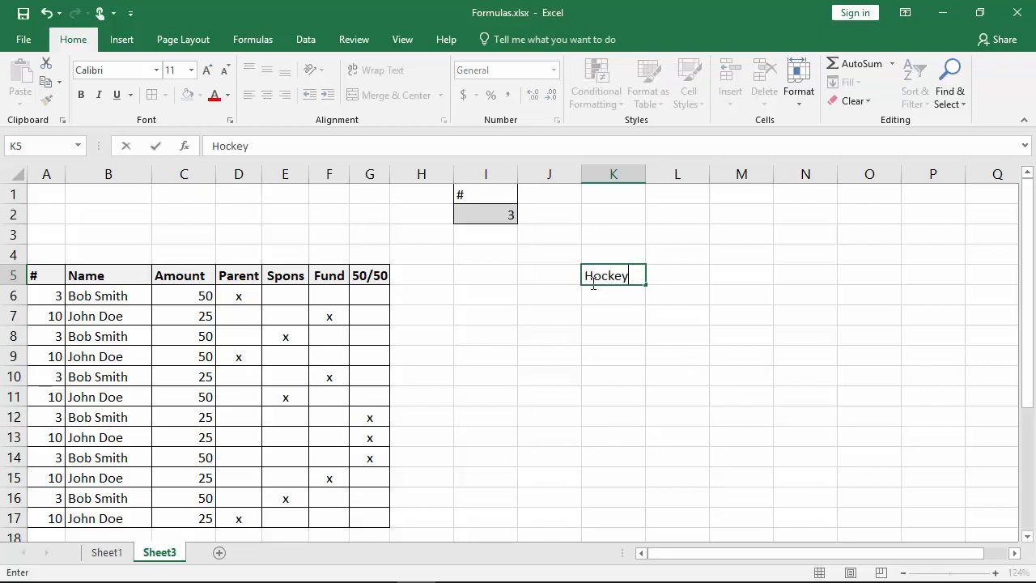
pyautogui.press('Return')
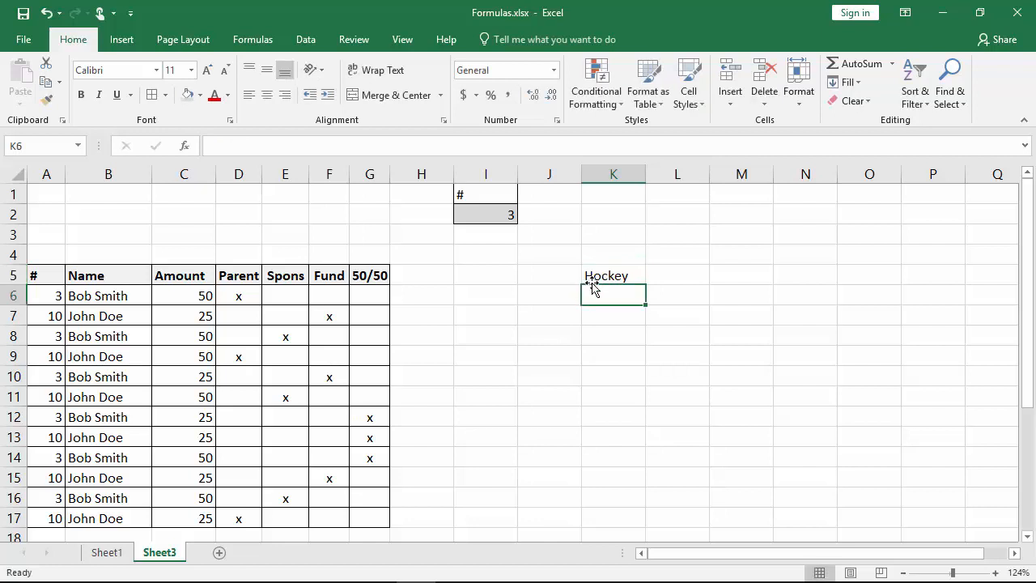
pyautogui.click(667, 275)
pyautogui.write('Hock')
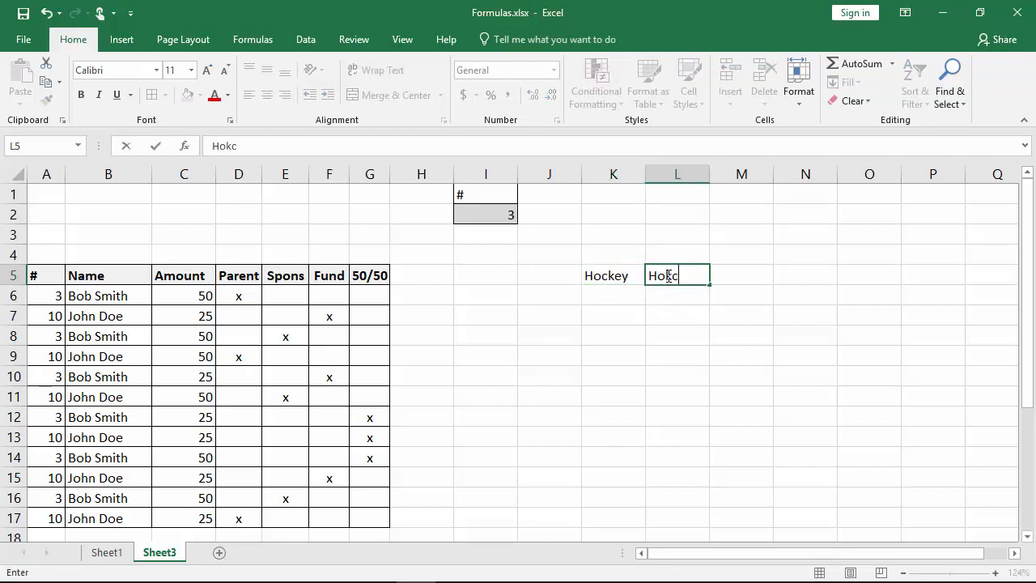
pyautogui.write('ey')
pyautogui.press('Return')
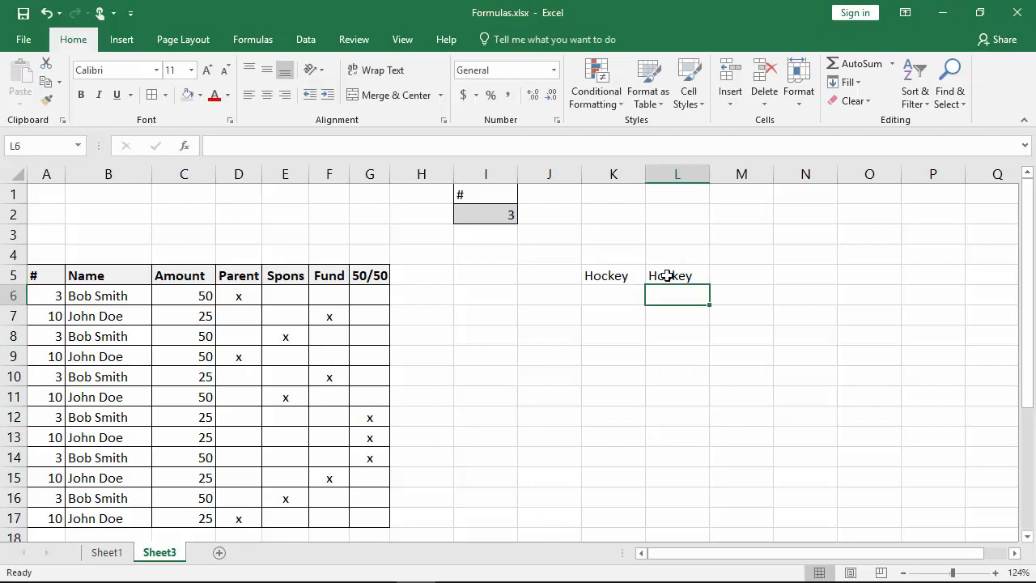
# Enter the formula =K5=L5 in K6 to compare the two sample words
pyautogui.click(621, 296)
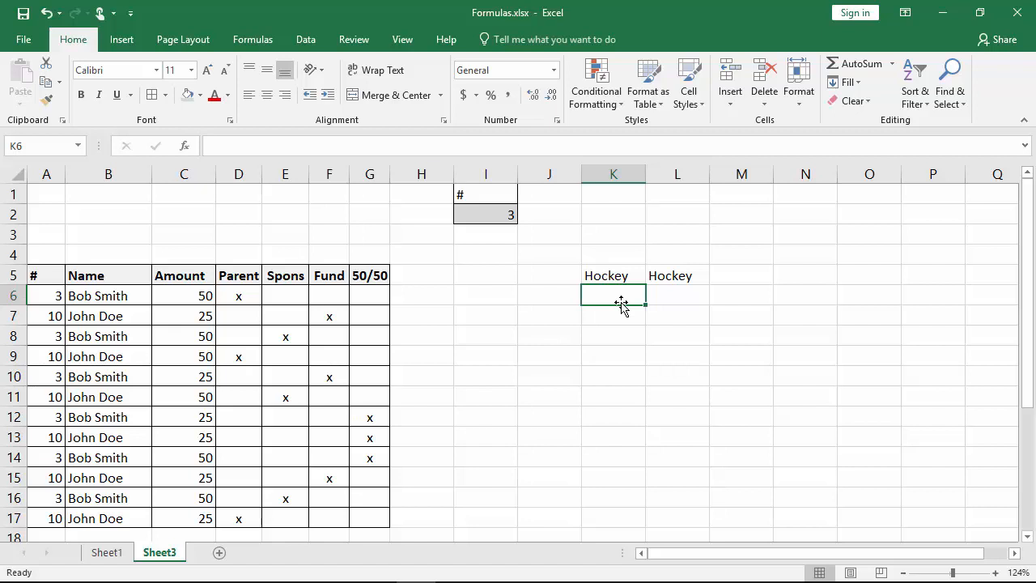
pyautogui.write('=')
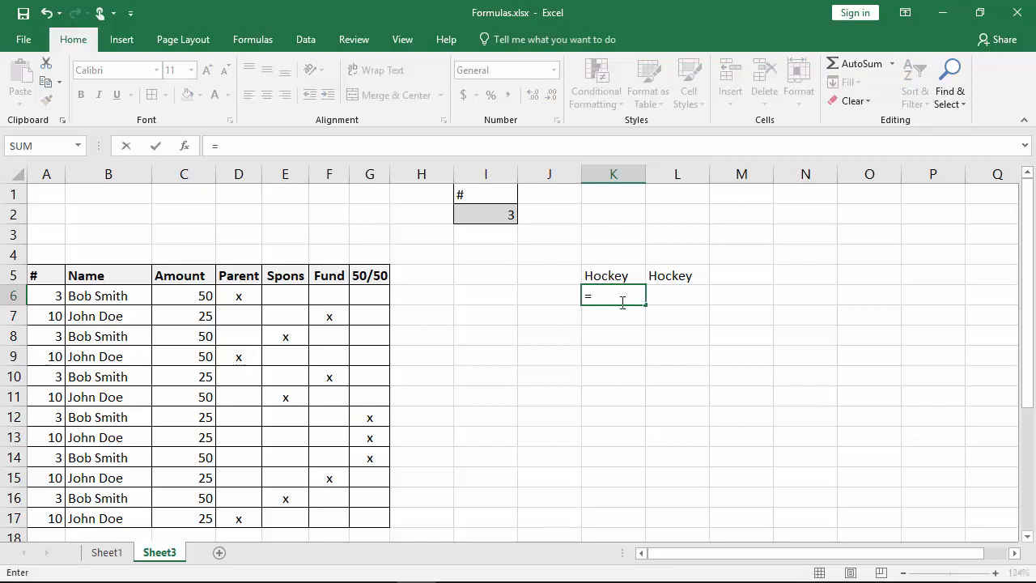
pyautogui.click(610, 277)
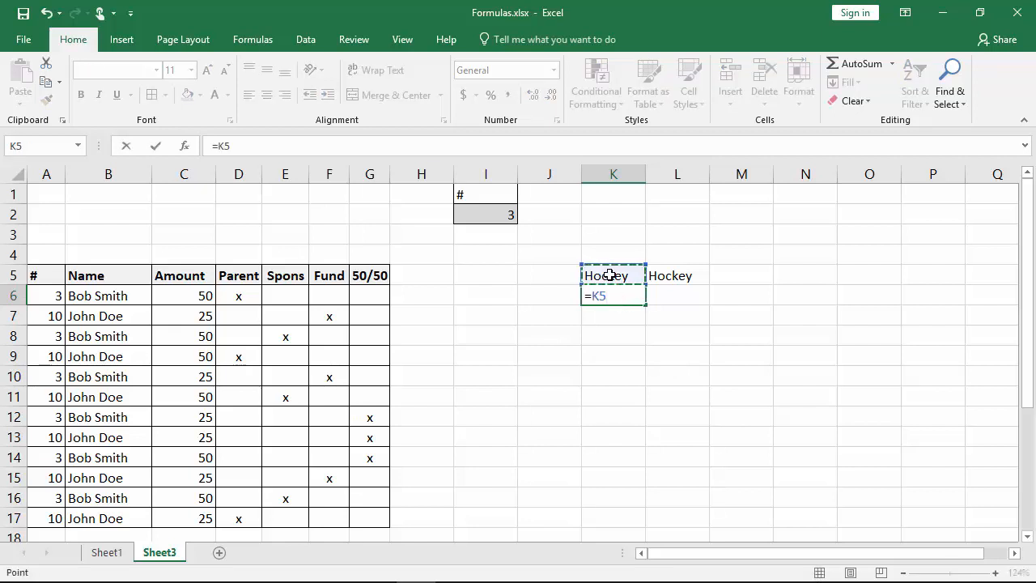
pyautogui.write('=')
pyautogui.click(676, 276)
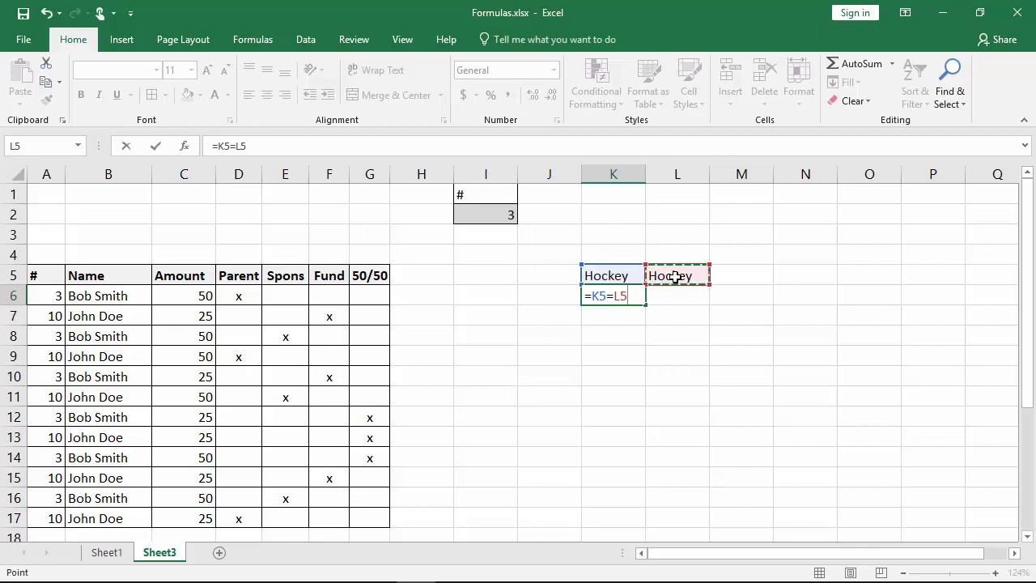
pyautogui.press('Return')
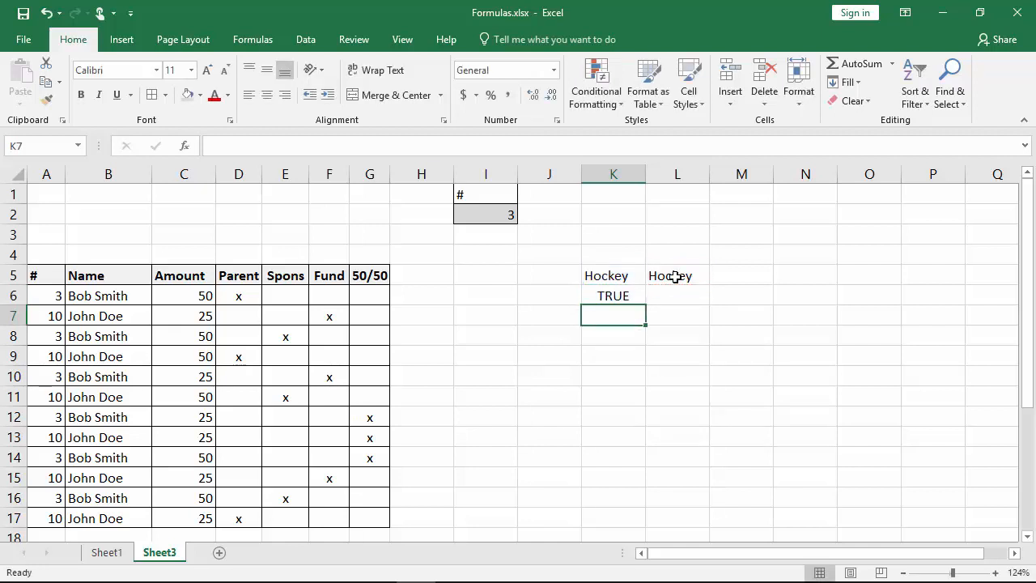
# Replace the sample word in L5 with Baseball and check the comparison formula in K6
pyautogui.click(620, 297)
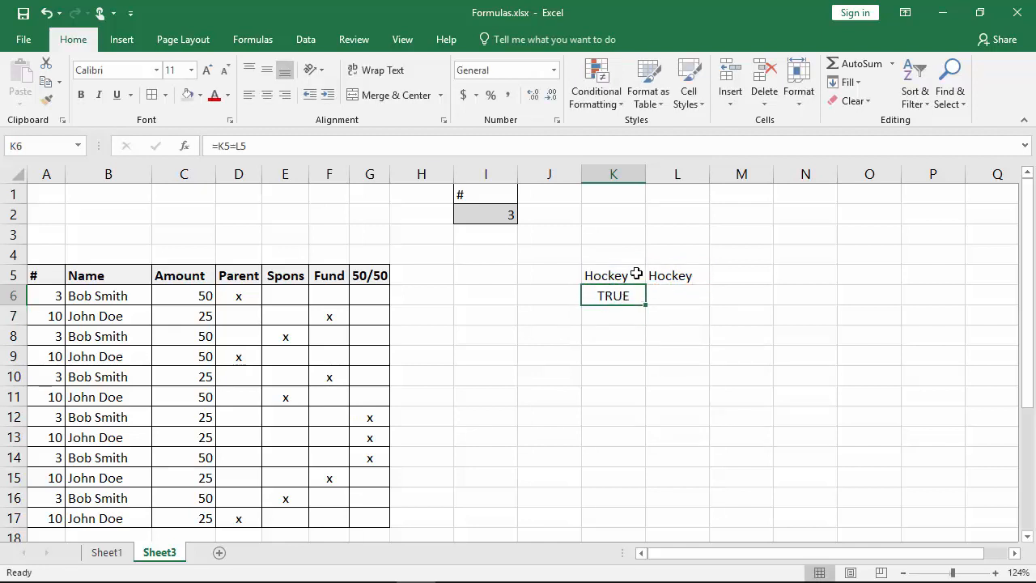
pyautogui.click(671, 276)
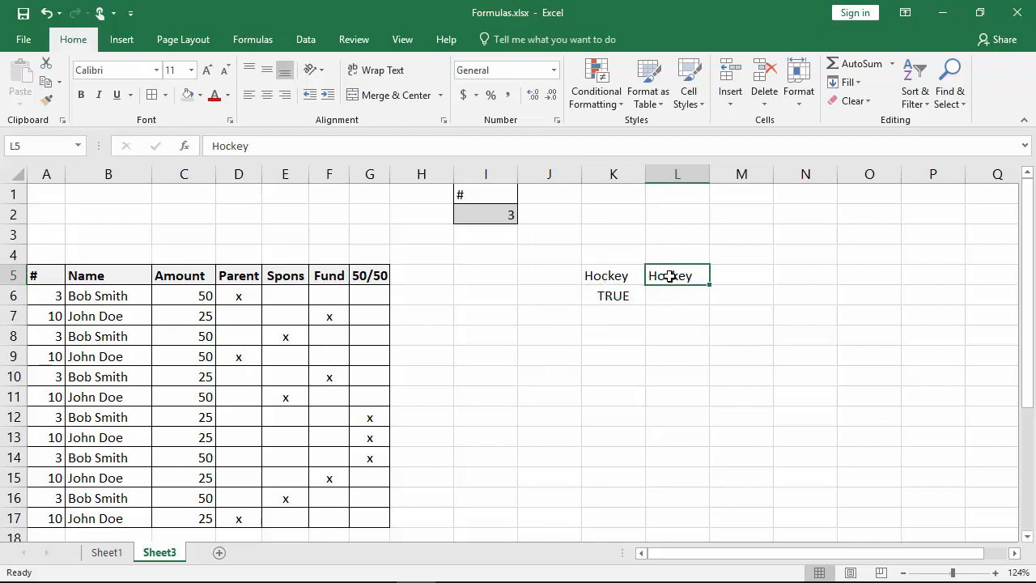
pyautogui.write('Sp')
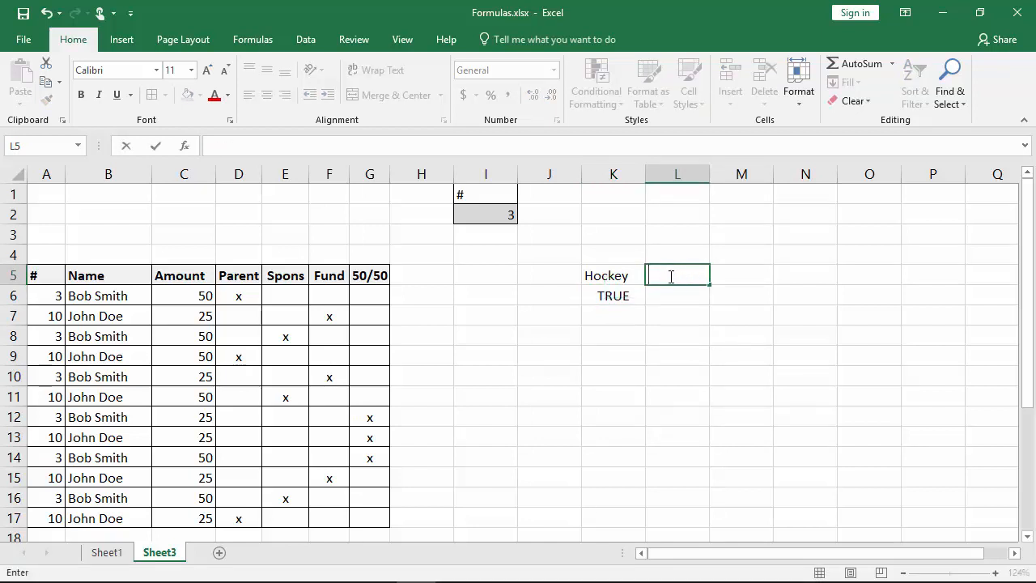
pyautogui.write('Baseball')
pyautogui.press('Return')
pyautogui.click(621, 296)
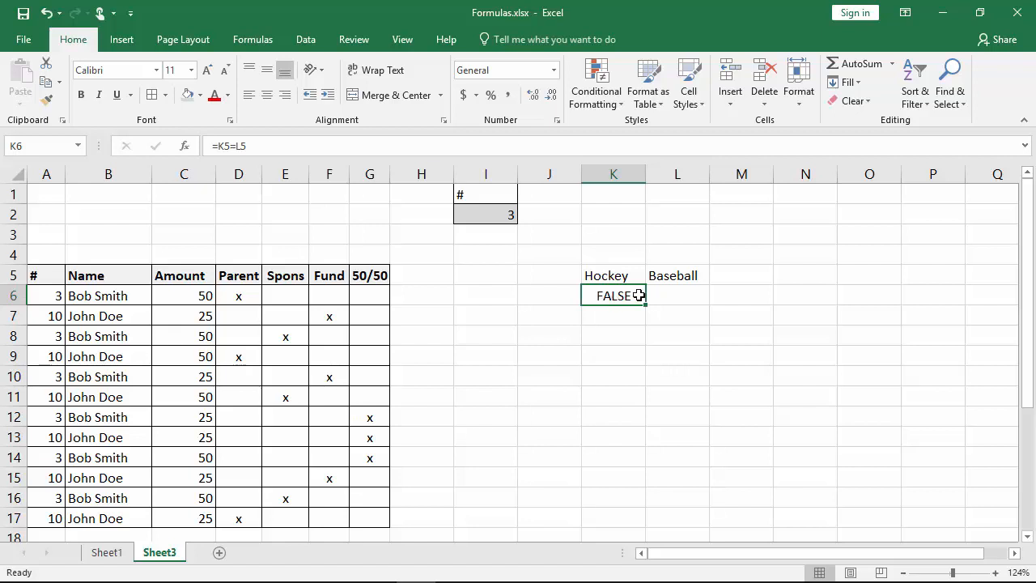
# Change the sample word in L5 back to Hockey
pyautogui.click(672, 274)
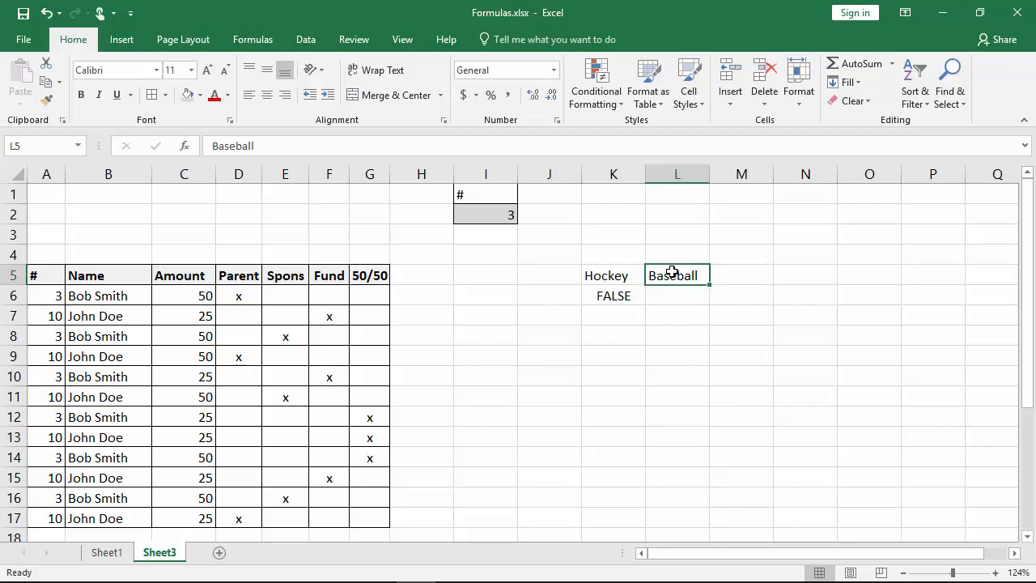
pyautogui.write('Hockey')
pyautogui.press('Return')
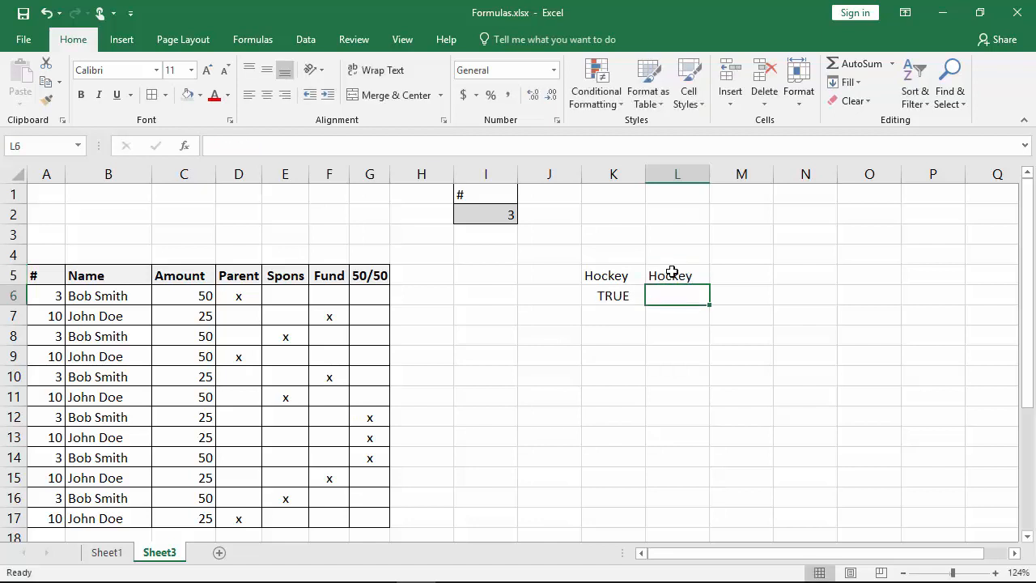
# Edit the comparison formula in K6 to =--(K5=L5) so its logical result converts to a number
pyautogui.click(614, 298)
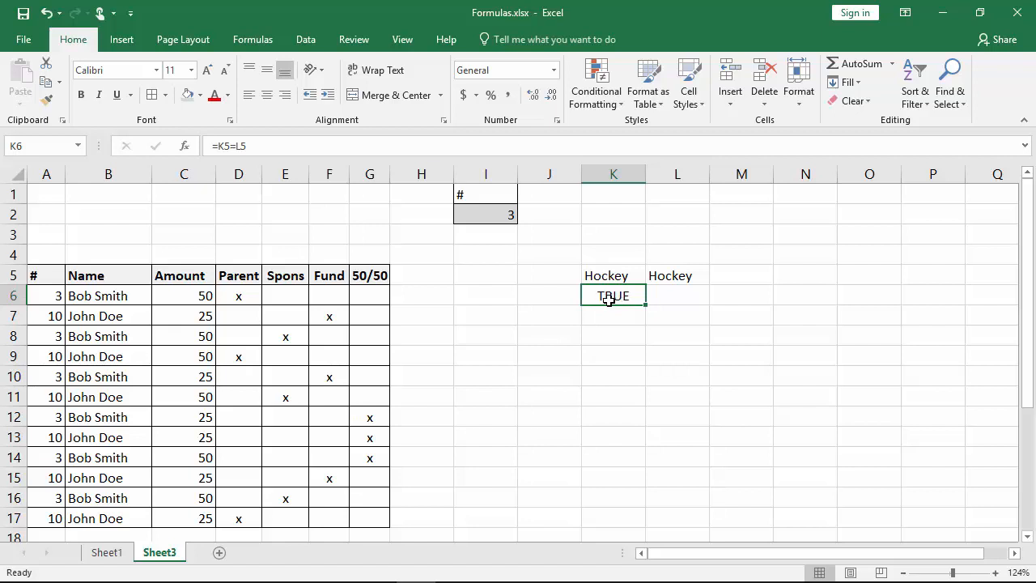
pyautogui.click(216, 145)
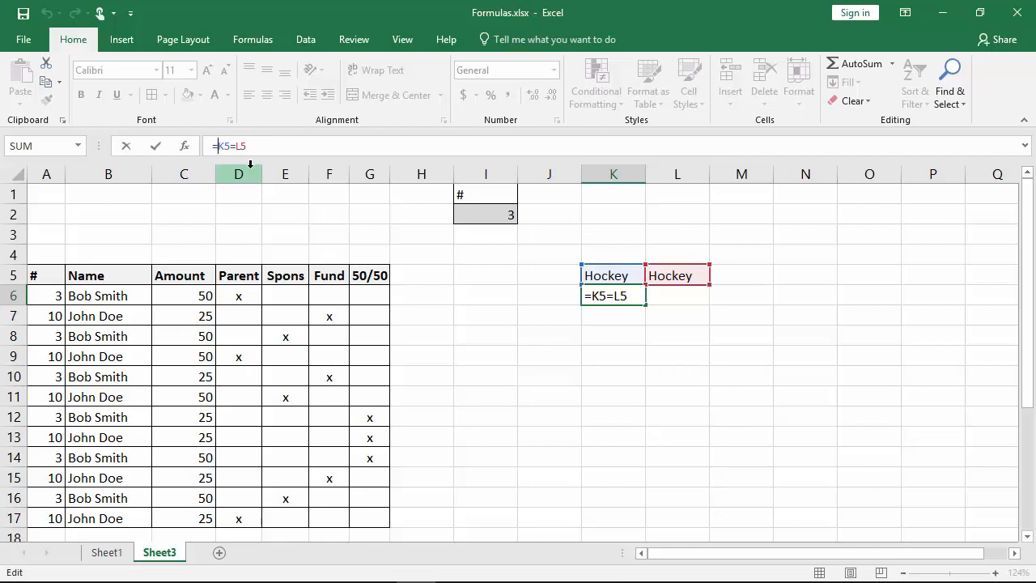
pyautogui.write('--')
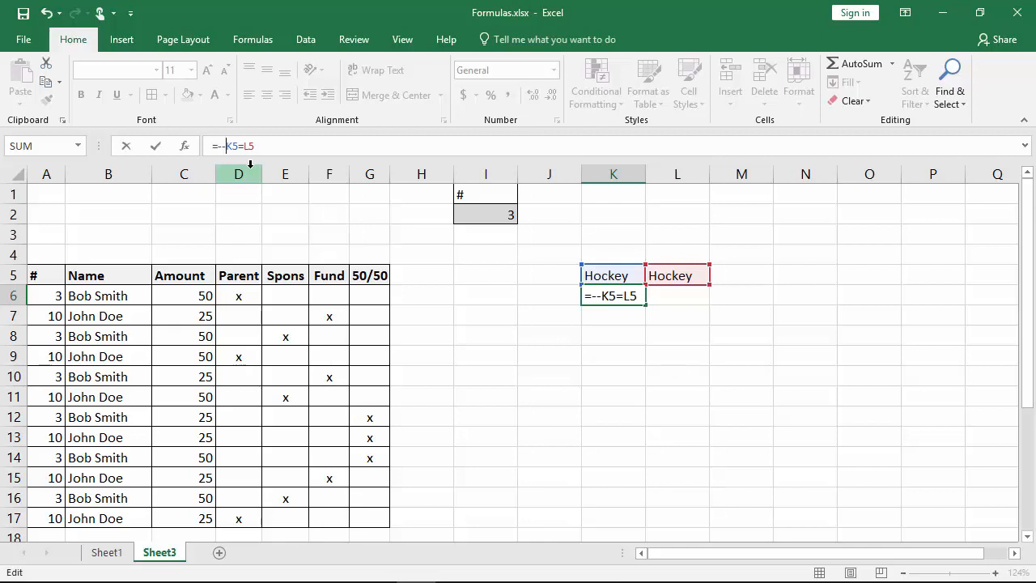
pyautogui.write('(')
pyautogui.write(')')
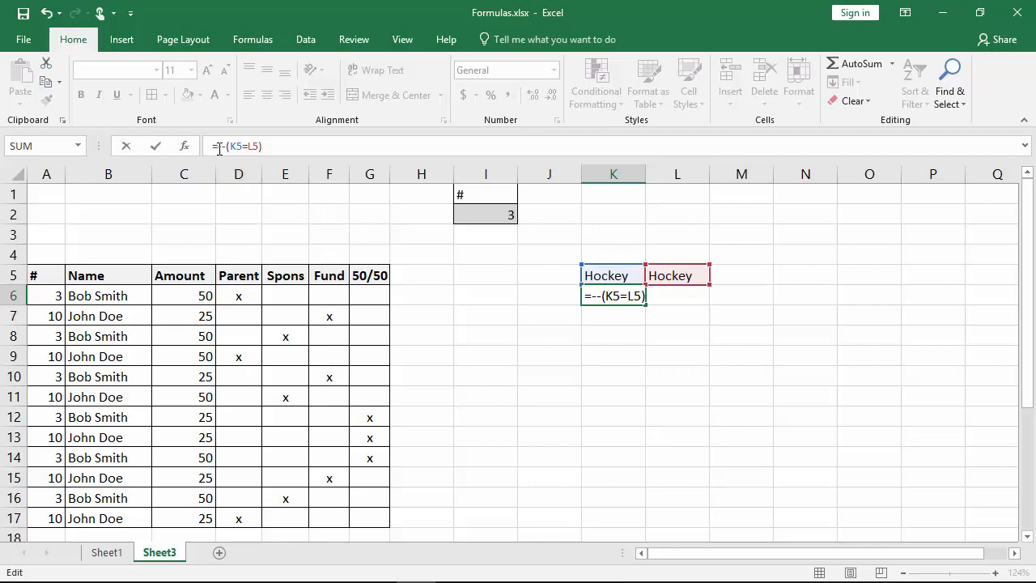
pyautogui.moveTo(218, 148); pyautogui.dragTo(227, 153)
pyautogui.click(280, 147)
pyautogui.press('Return')
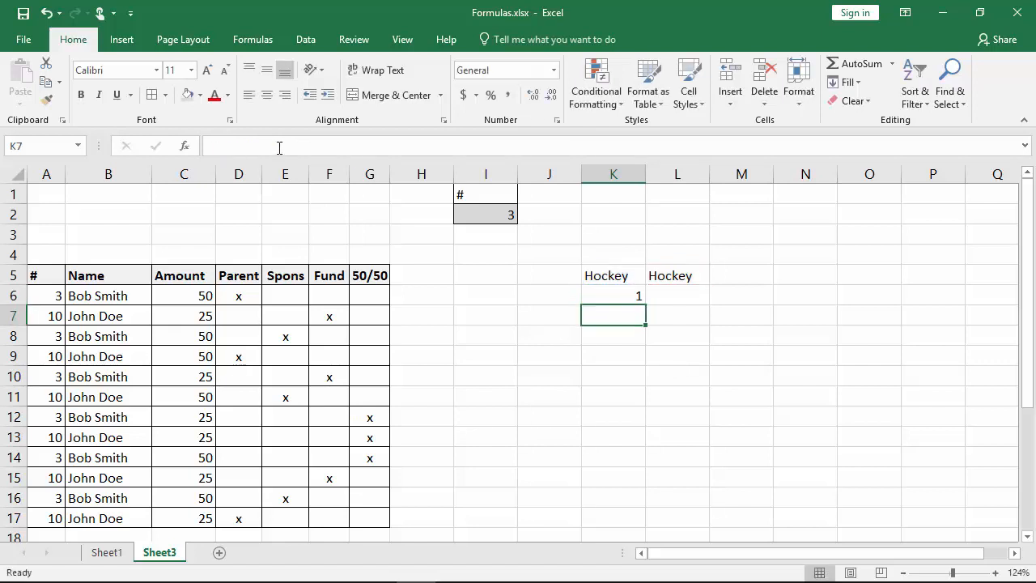
# Enter Baseball in L5 and check the converted comparison result in K6
pyautogui.click(610, 298)
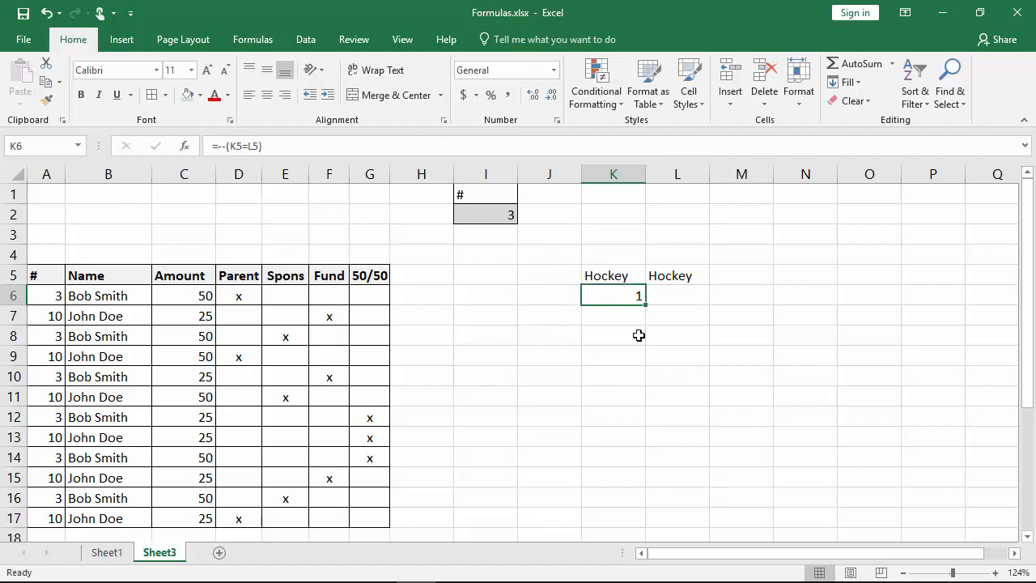
pyautogui.click(679, 276)
pyautogui.write('Baseball')
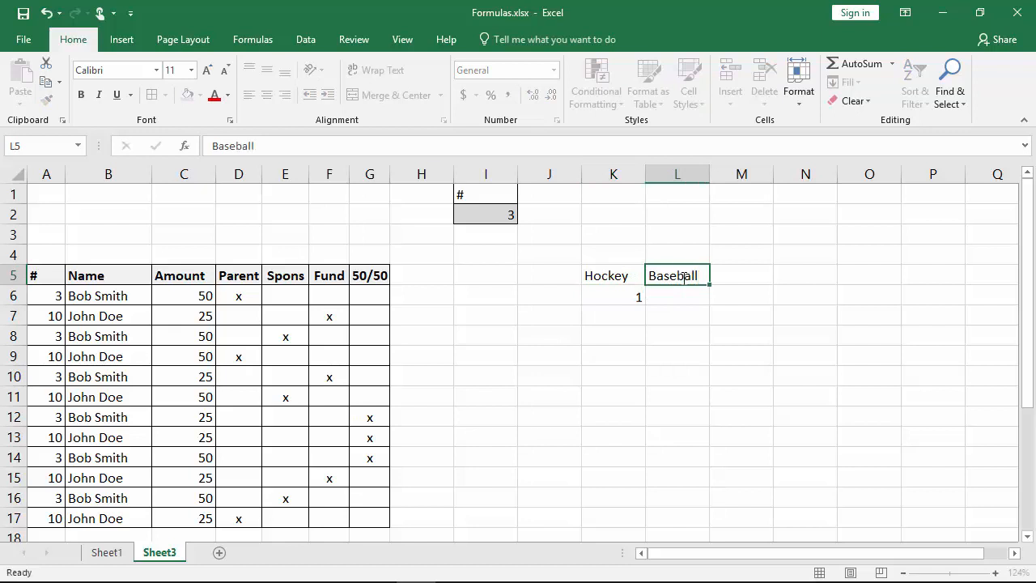
pyautogui.press('Return')
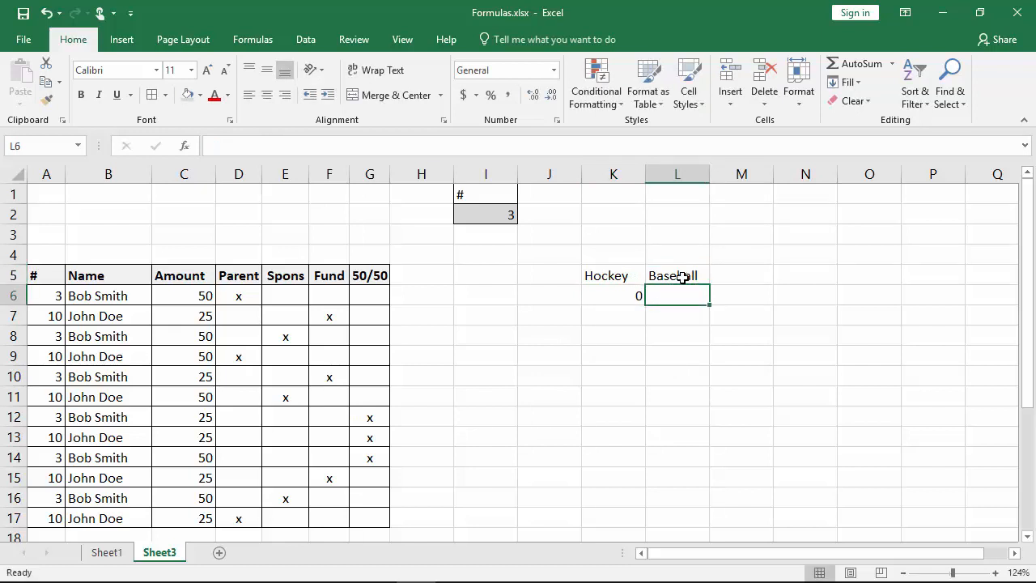
pyautogui.click(635, 294)
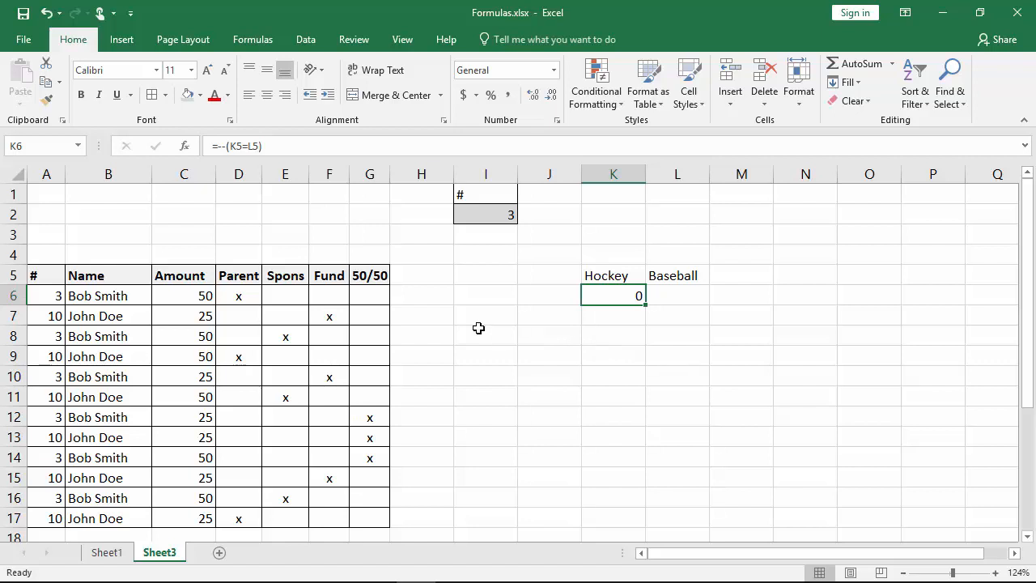
# Compare the lookup number in I2 with the entries in the # column, A6:A17
pyautogui.click(480, 216)
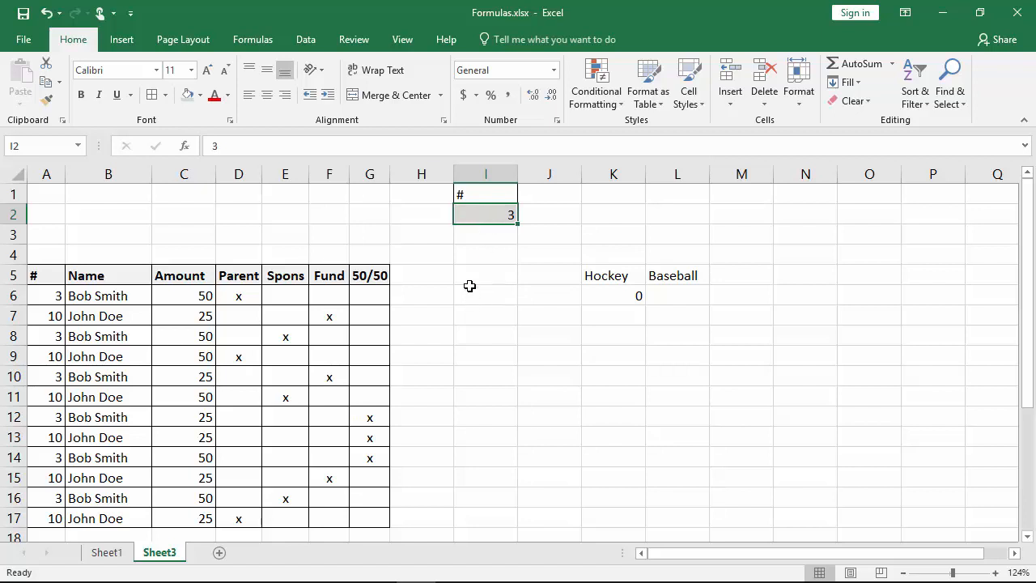
pyautogui.click(493, 248)
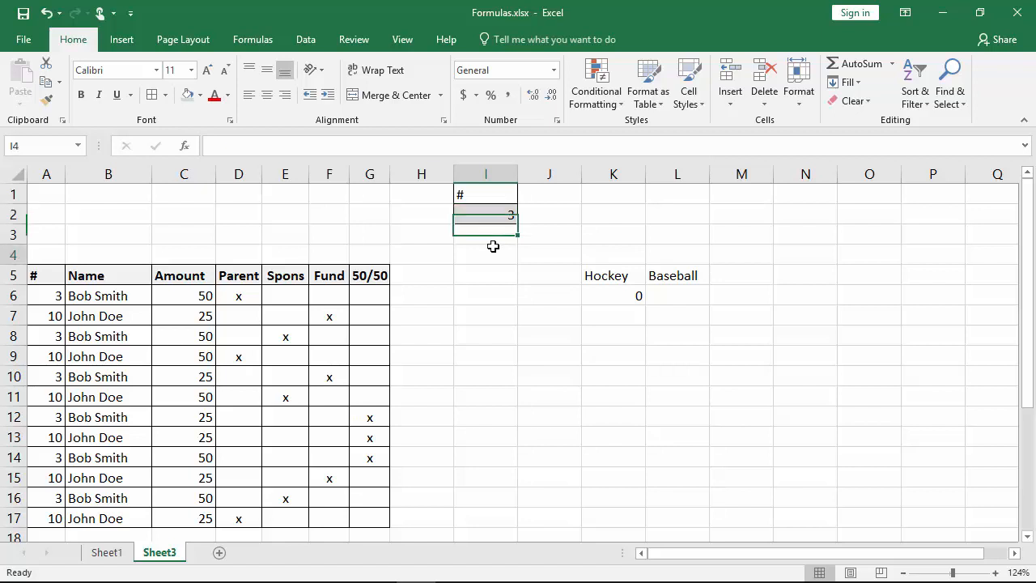
pyautogui.click(494, 211)
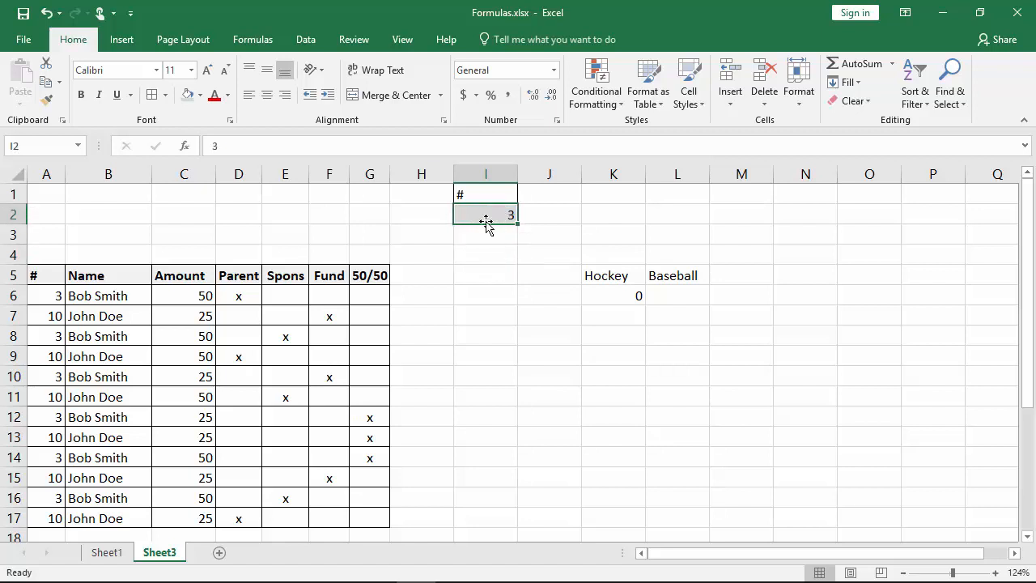
pyautogui.moveTo(50, 295); pyautogui.dragTo(28, 515)
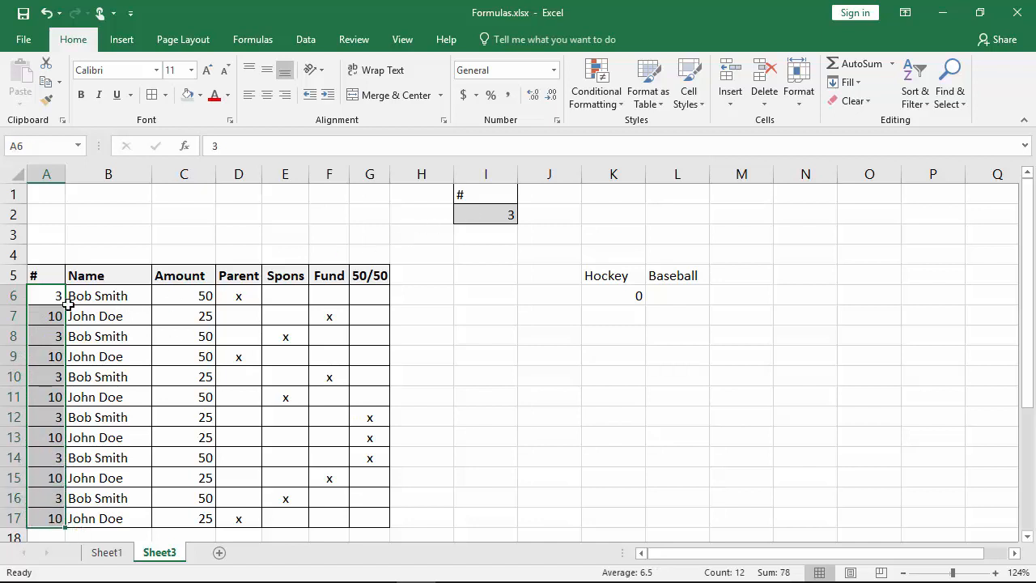
pyautogui.click(467, 220)
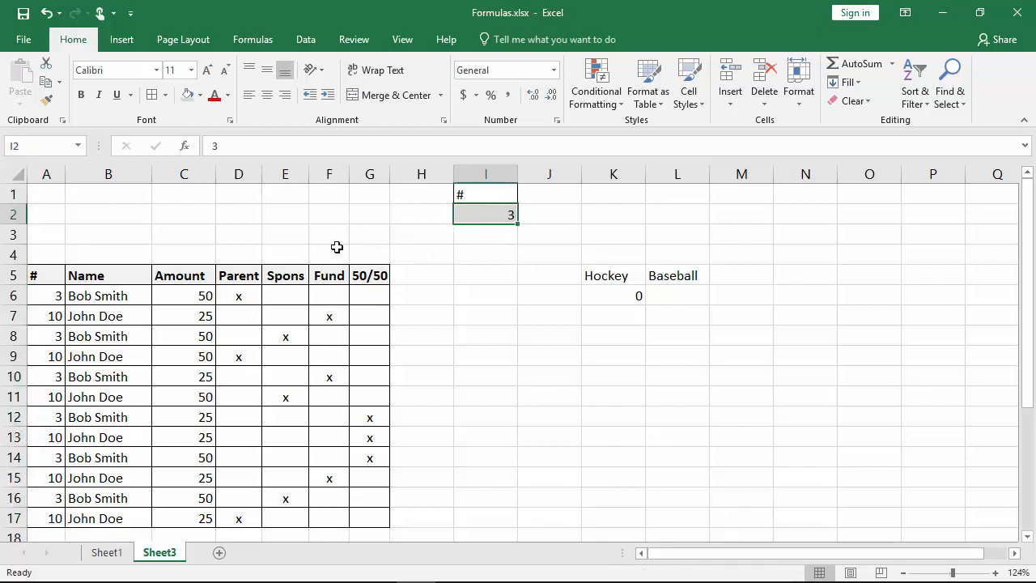
pyautogui.click(49, 297)
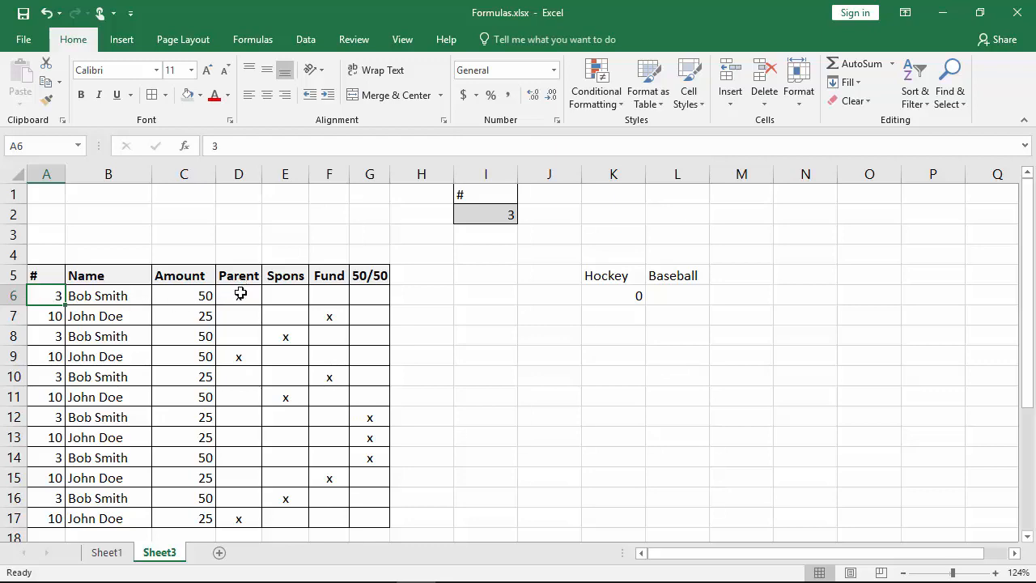
# Examine the Parent column marks in D6:D17 alongside the Parent Installments result cell D21
pyautogui.moveTo(241, 293); pyautogui.dragTo(240, 356)
pyautogui.scroll(-4, 240, 377)
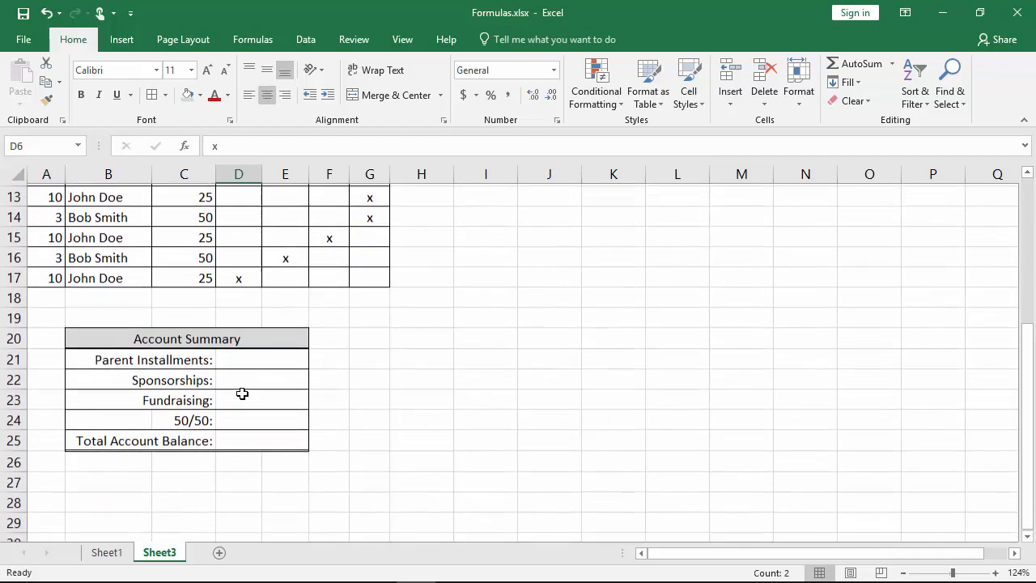
pyautogui.click(237, 359)
pyautogui.scroll(2, 241, 358)
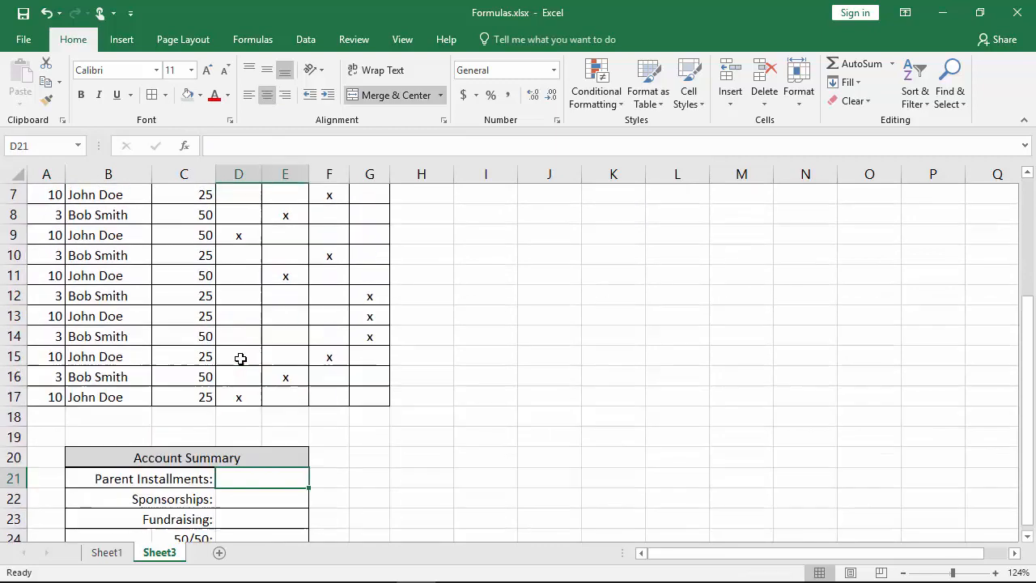
pyautogui.scroll(2, 240, 359)
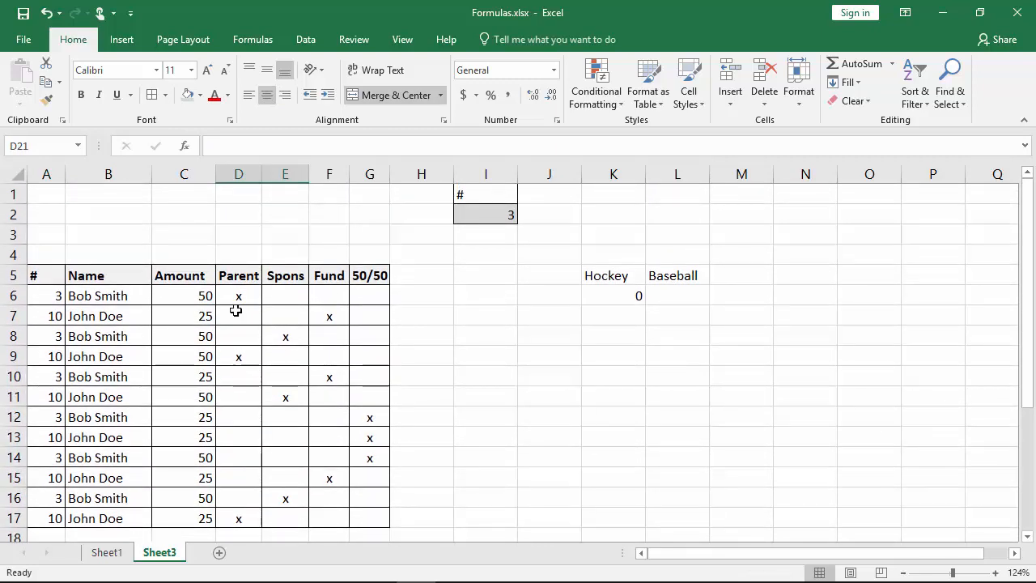
pyautogui.moveTo(238, 293); pyautogui.dragTo(241, 515)
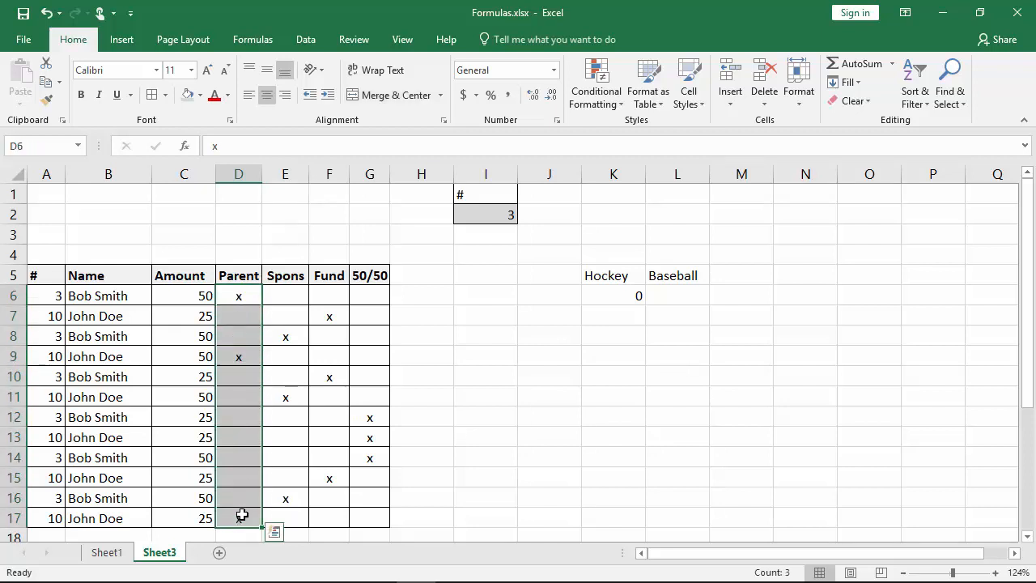
# Examine the number, Amount and Parent mark of the first record, A6:D6
pyautogui.click(234, 293)
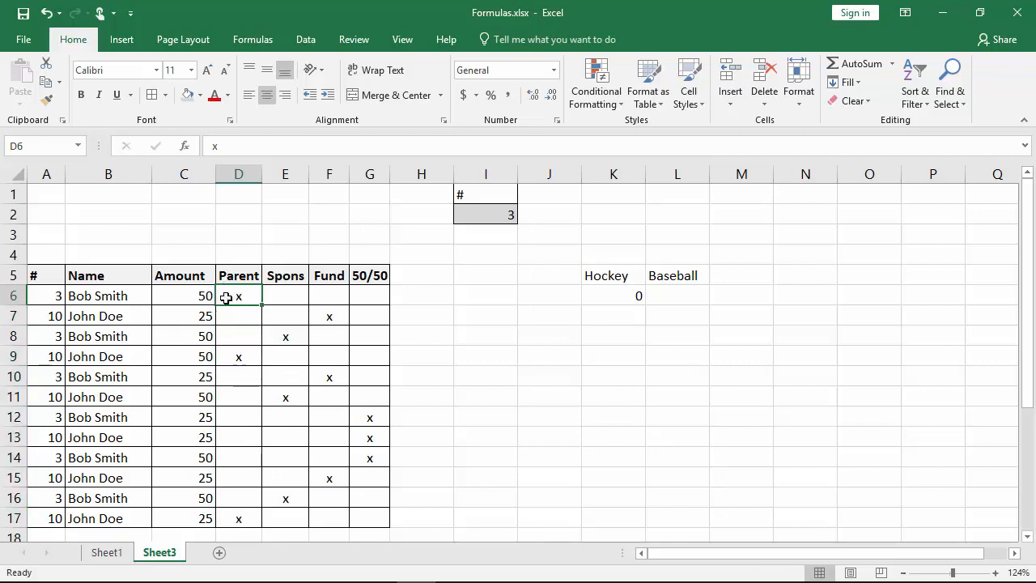
pyautogui.click(47, 297)
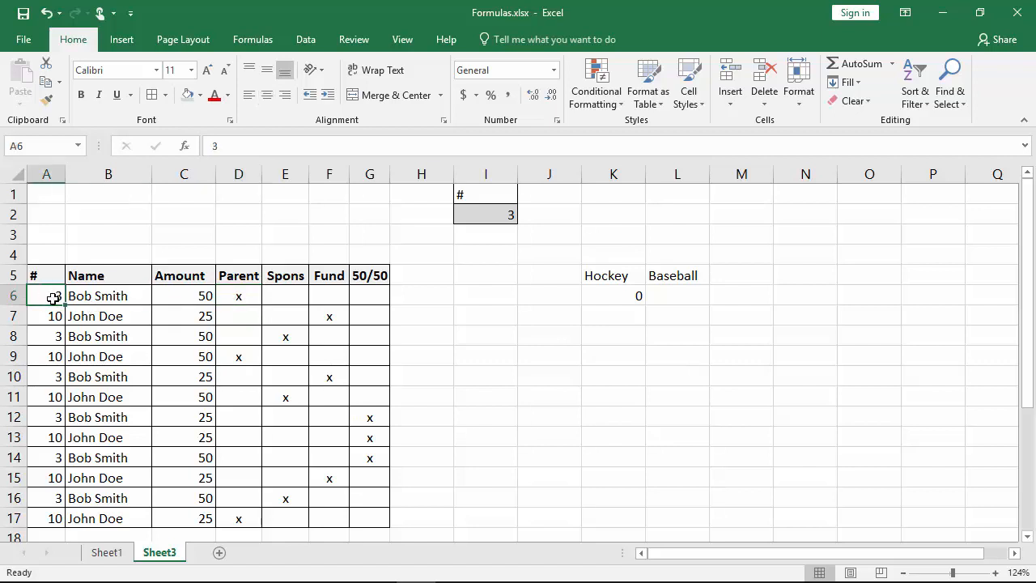
pyautogui.click(190, 296)
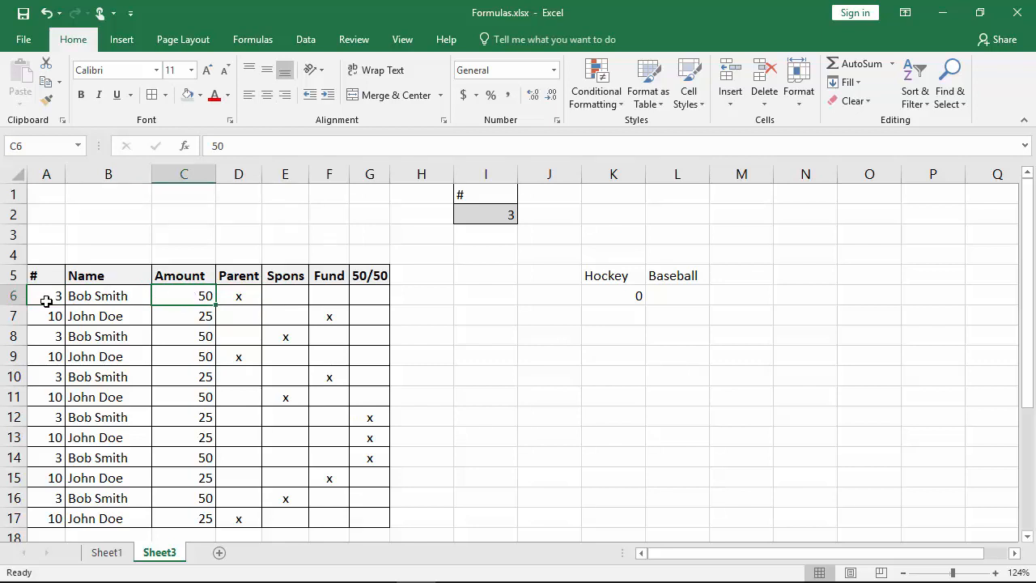
pyautogui.moveTo(47, 296); pyautogui.dragTo(241, 292)
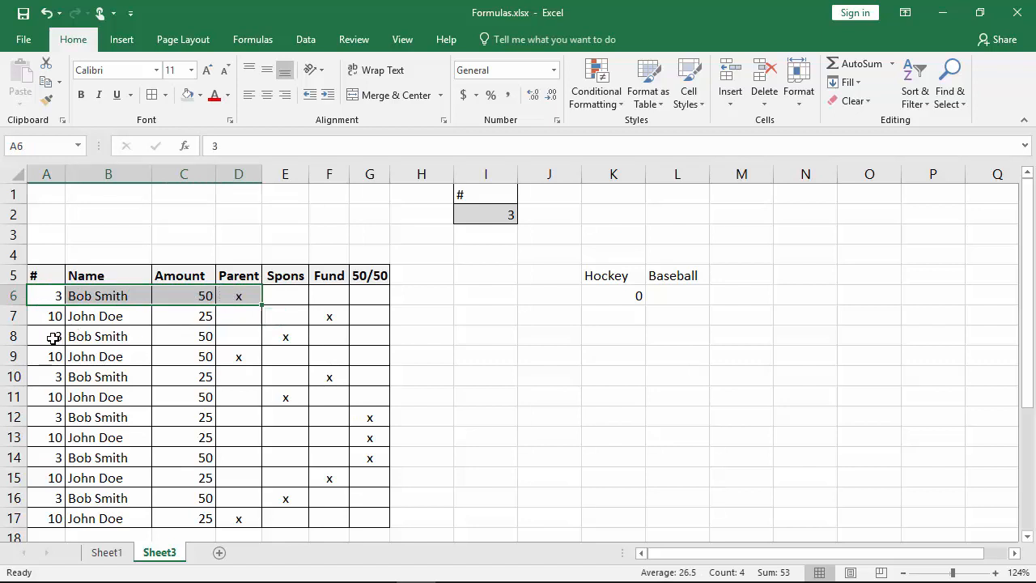
# Check the record in row 8 against the lookup number in I2, examining its number, Amount and Parent cells
pyautogui.moveTo(56, 338); pyautogui.dragTo(229, 335)
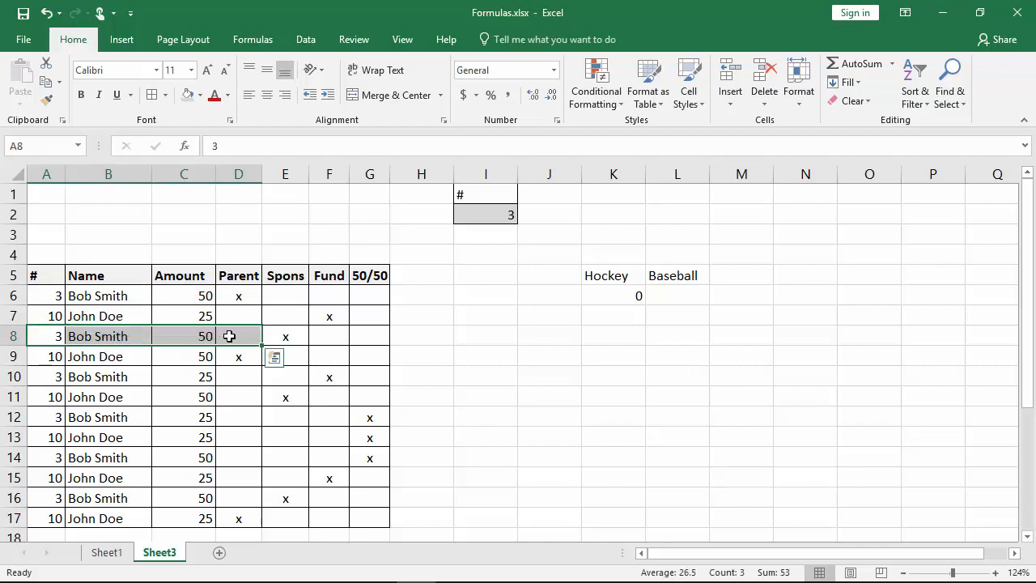
pyautogui.click(472, 217)
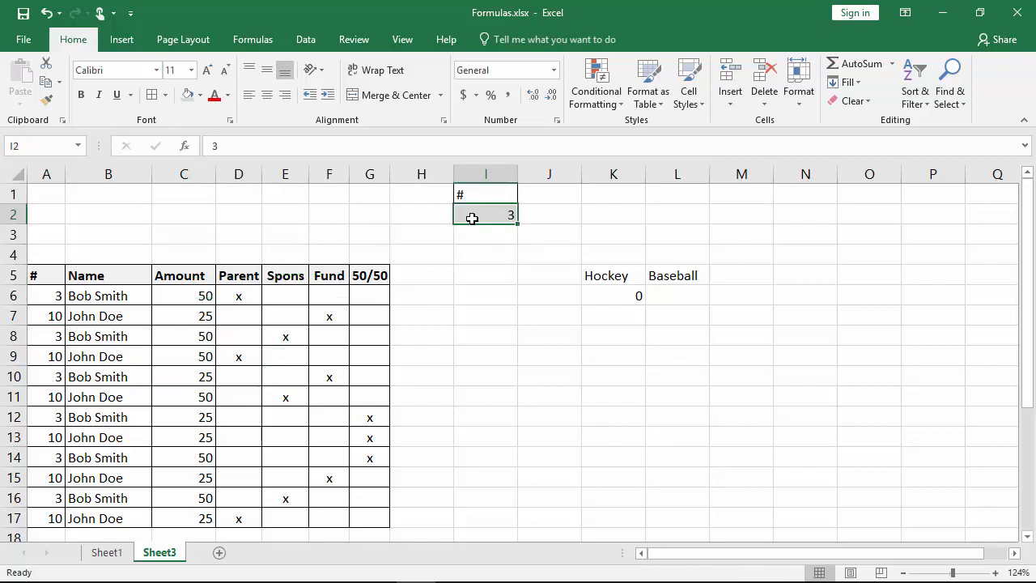
pyautogui.click(55, 336)
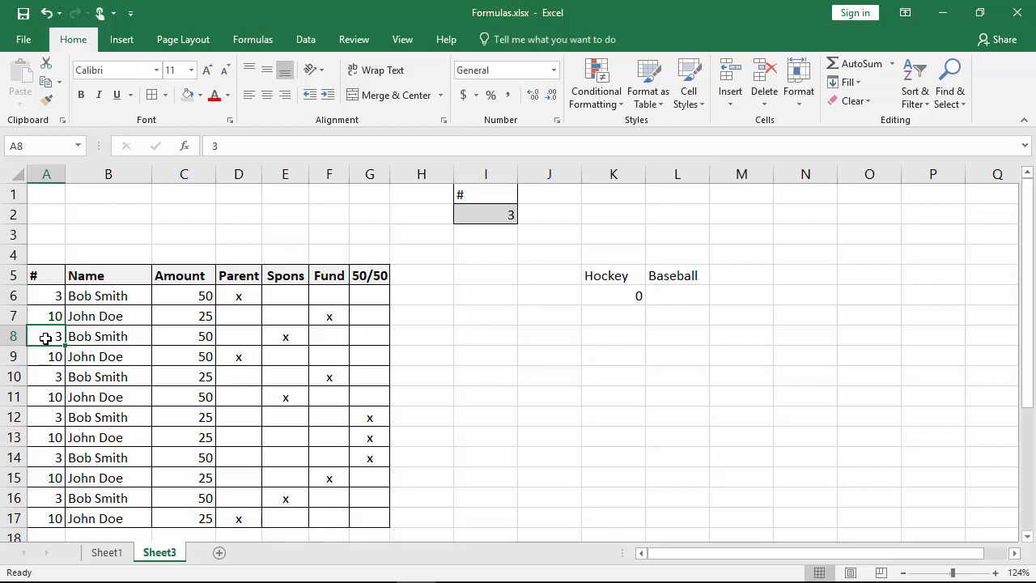
pyautogui.click(235, 339)
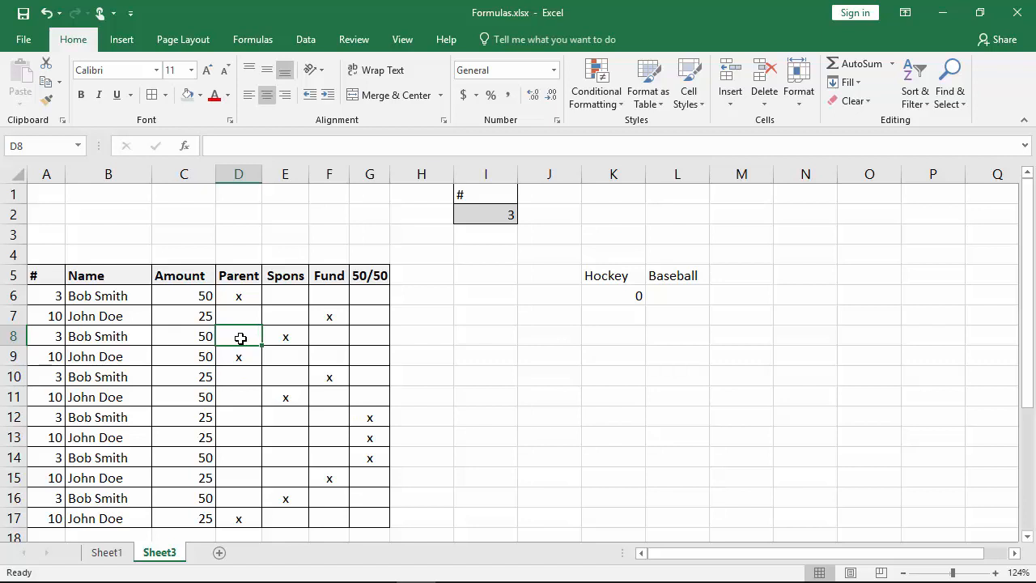
pyautogui.click(195, 337)
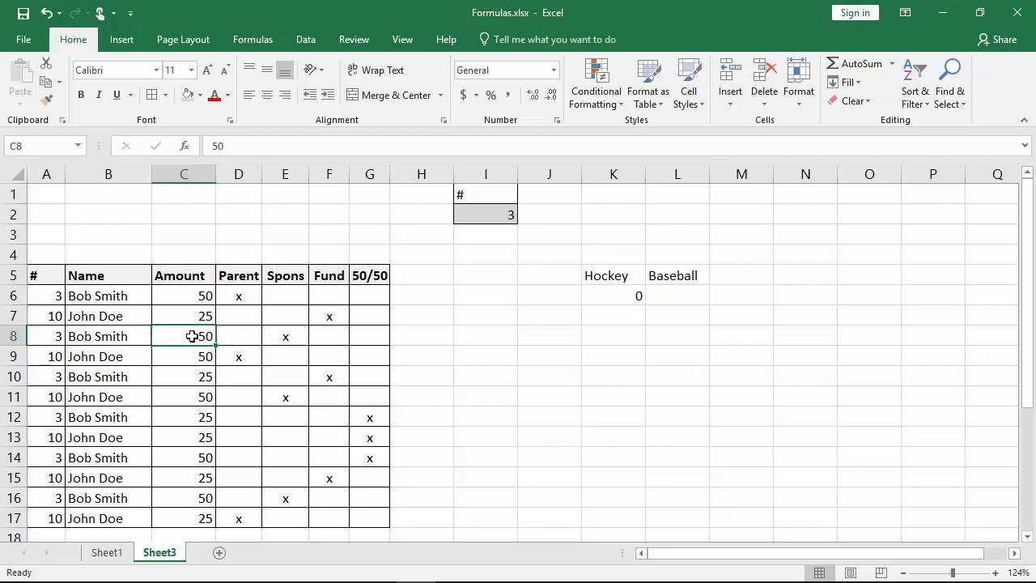
pyautogui.click(241, 336)
pyautogui.click(57, 336)
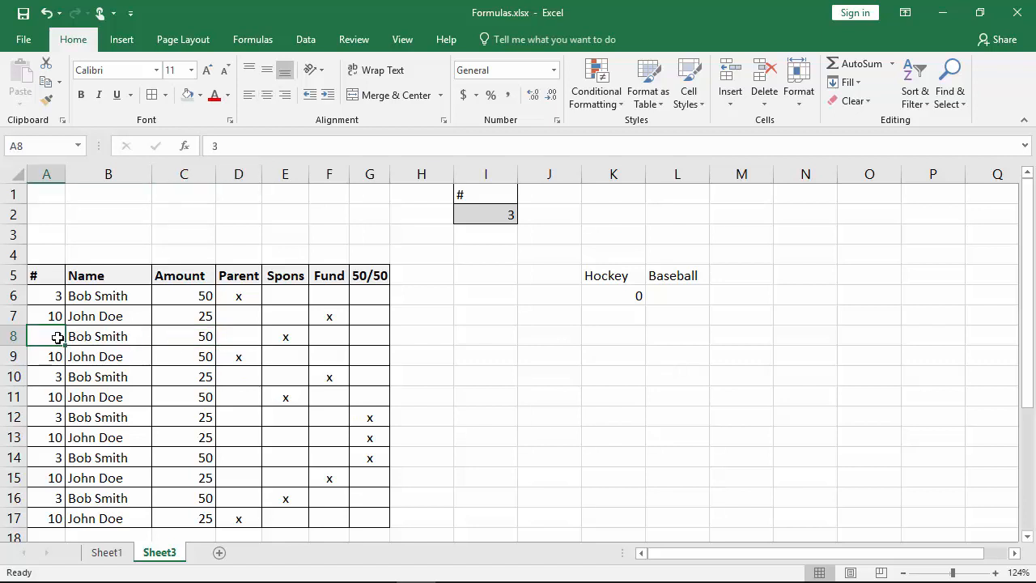
# Examine the row 8 record, A8:D8, and contrast its Parent cell with the mark in D6
pyautogui.click(203, 332)
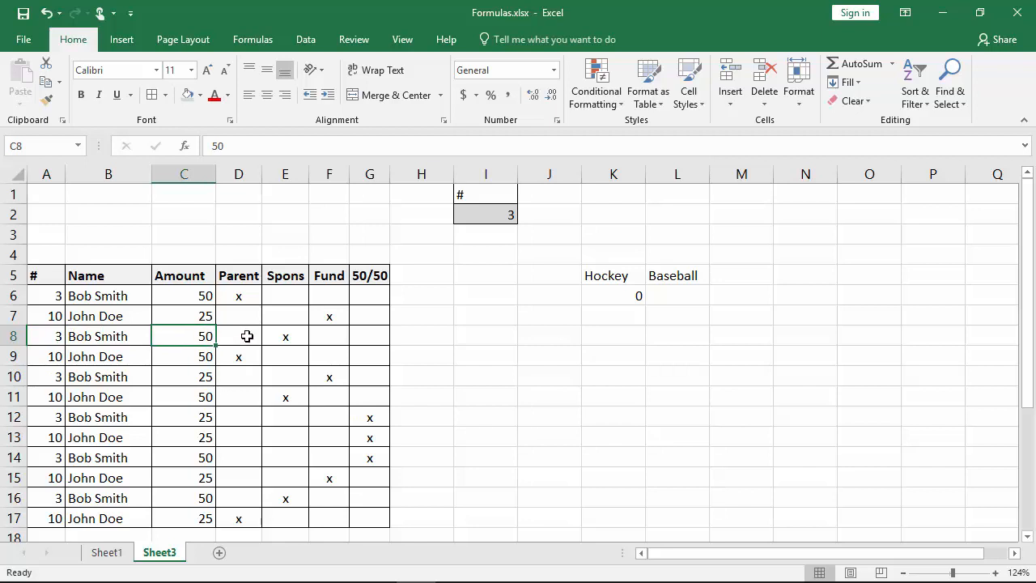
pyautogui.moveTo(247, 336); pyautogui.dragTo(68, 340)
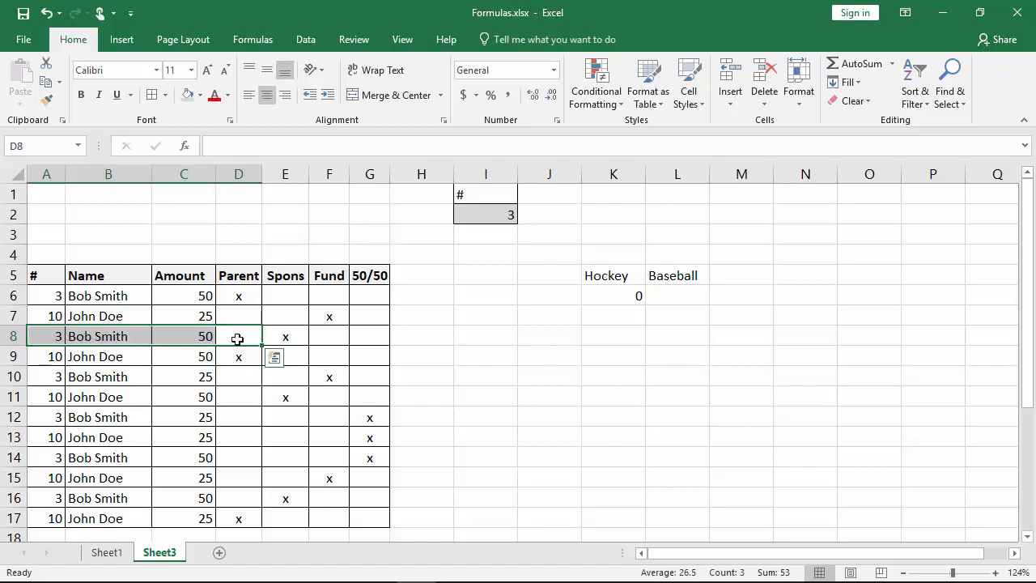
pyautogui.click(237, 295)
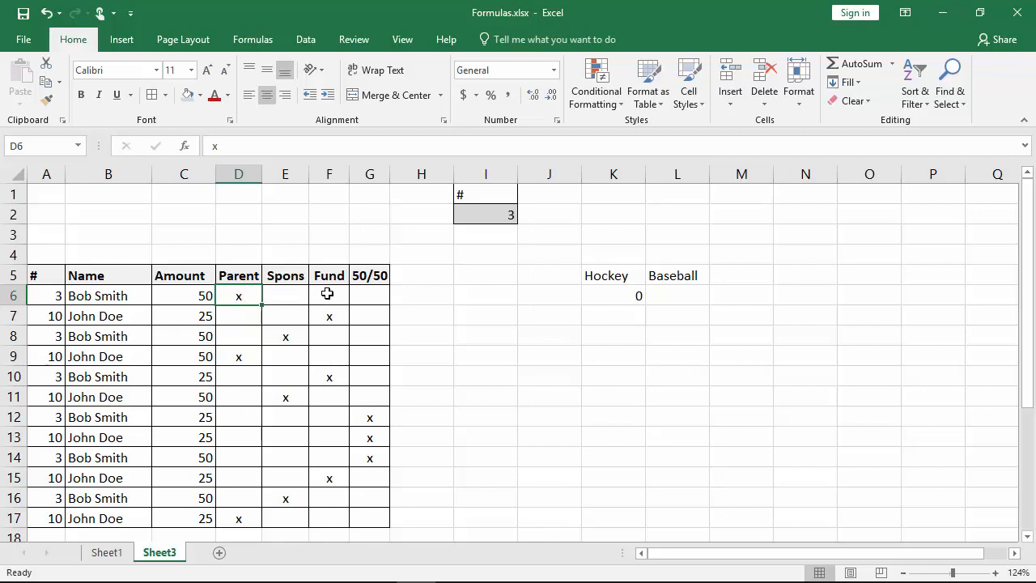
pyautogui.hotkey('ctrl', 'Home')
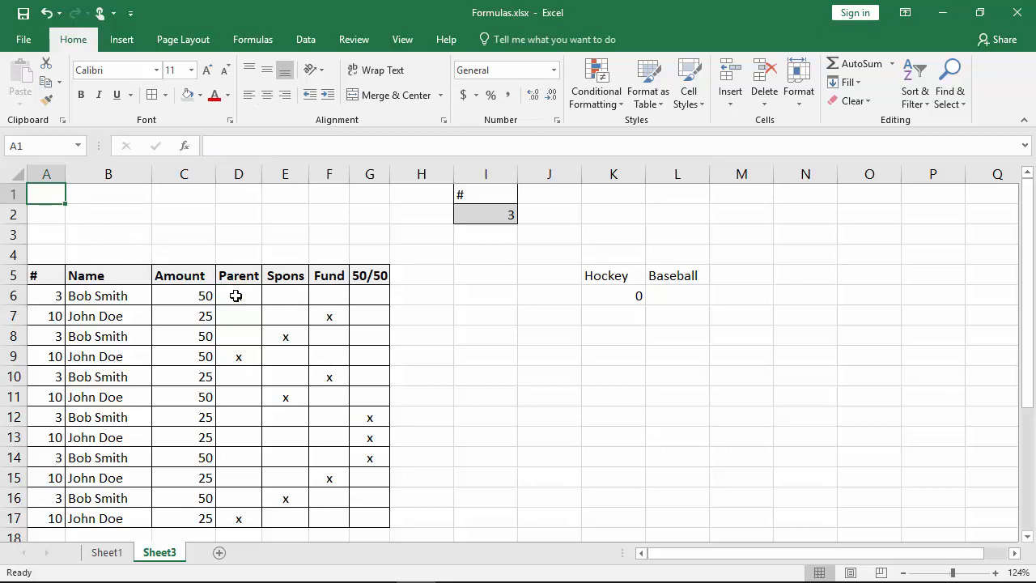
# Begin a SUMPRODUCT formula in the Parent Installments result cell D21
pyautogui.scroll(-3, 237, 296)
pyautogui.click(263, 416)
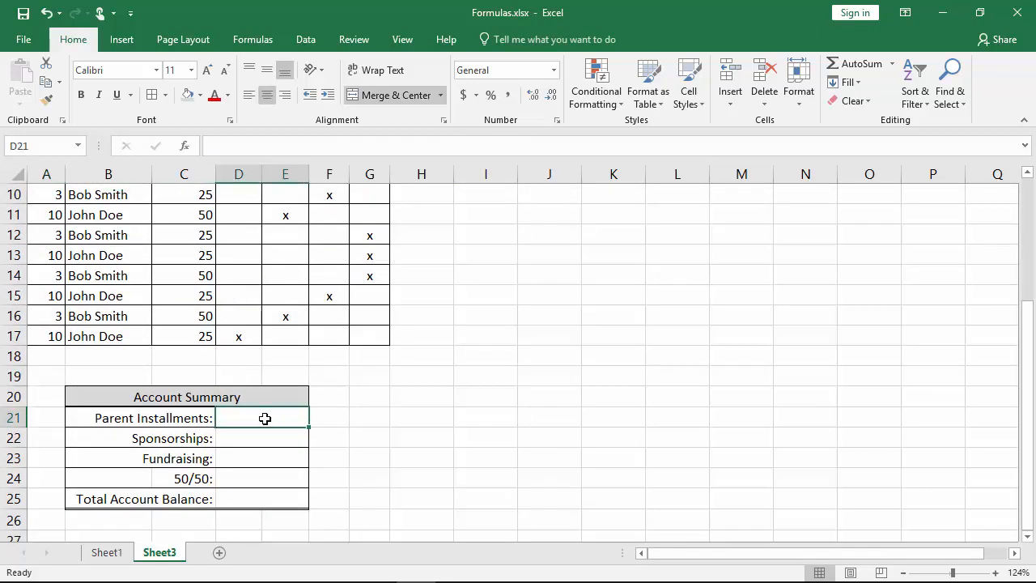
pyautogui.write('=')
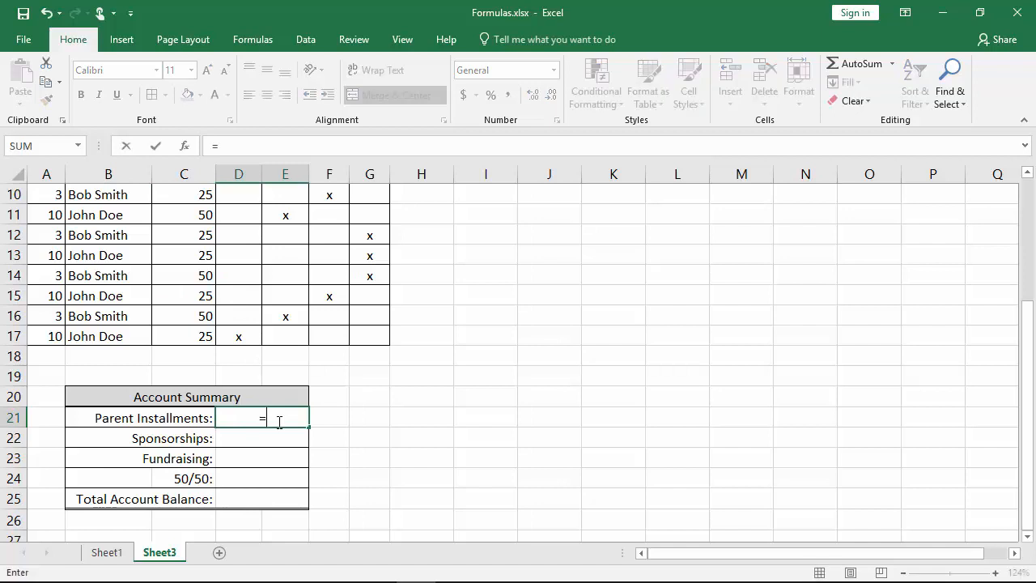
pyautogui.write('sumprodu')
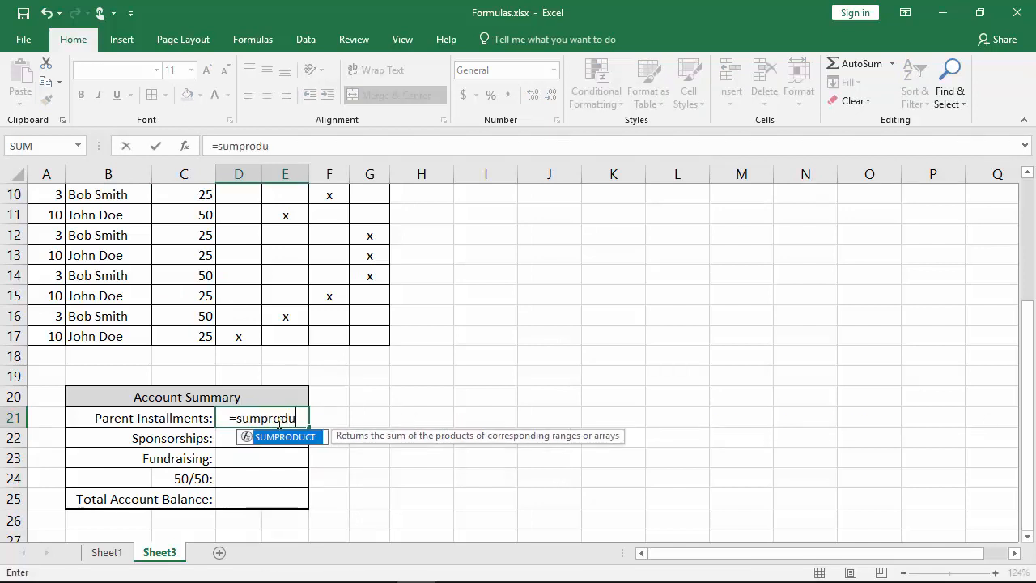
pyautogui.write('ct(')
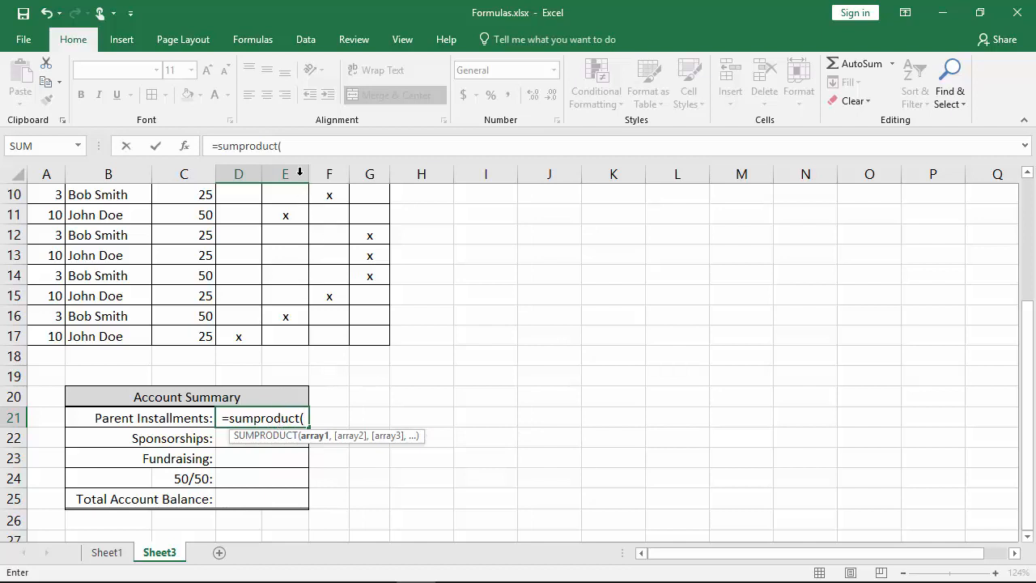
pyautogui.click(283, 145)
pyautogui.hotkey('shift', 'Left')
pyautogui.hotkey('shift', 'Left')
pyautogui.hotkey('shift', 'Left')
pyautogui.hotkey('shift', 'Left')
pyautogui.hotkey('shift', 'Left')
pyautogui.hotkey('shift', 'Left')
pyautogui.hotkey('shift', 'Left')
pyautogui.hotkey('shift', 'Left')
pyautogui.hotkey('shift', 'Left')
pyautogui.hotkey('shift', 'Left')
pyautogui.hotkey('shift', 'Left')
pyautogui.hotkey('shift', 'Left')
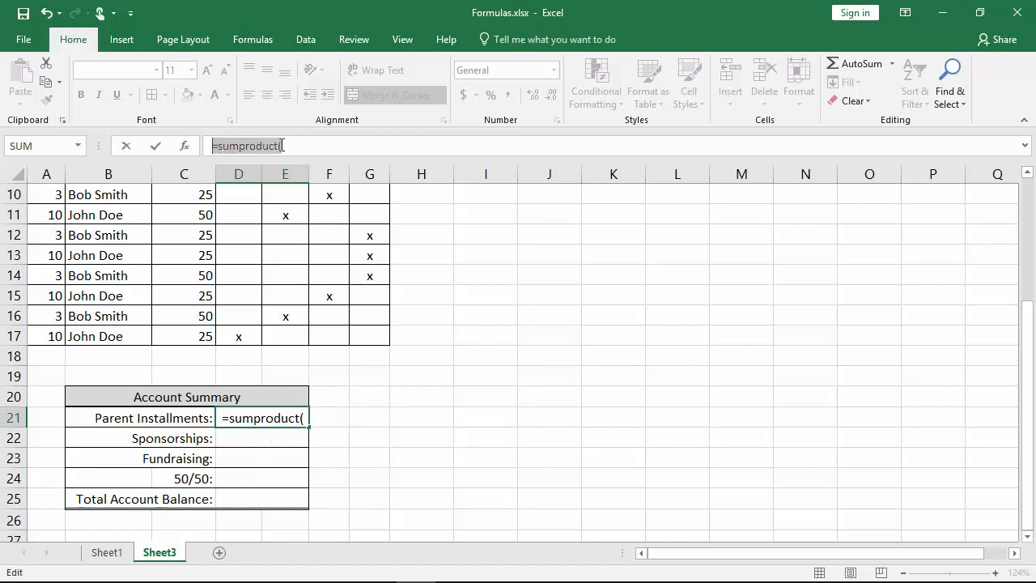
# Add the first SUMPRODUCT condition, --(A6:A17=I2, matching the # column to the lookup number
pyautogui.click(302, 152)
pyautogui.write('--')
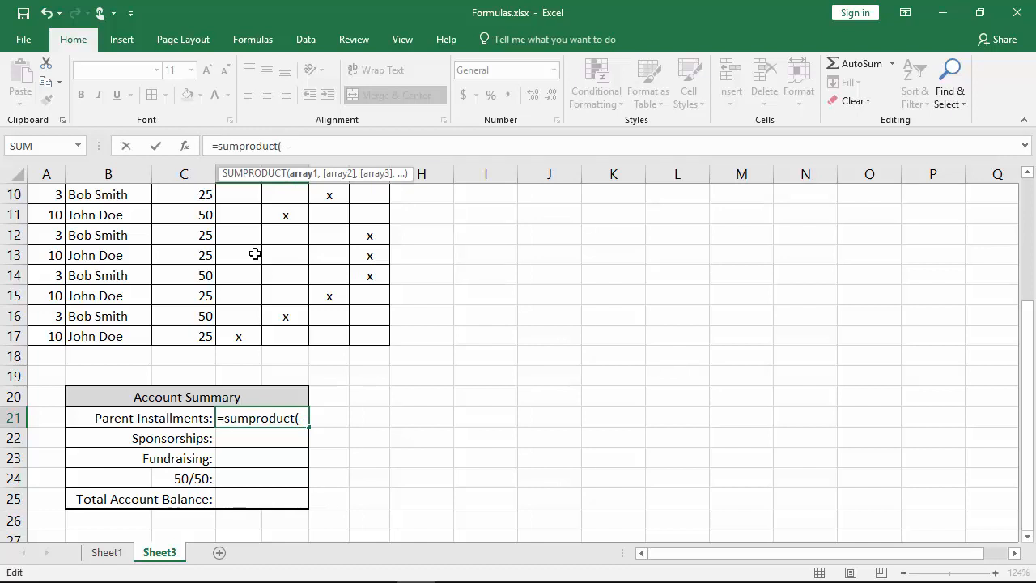
pyautogui.write('(')
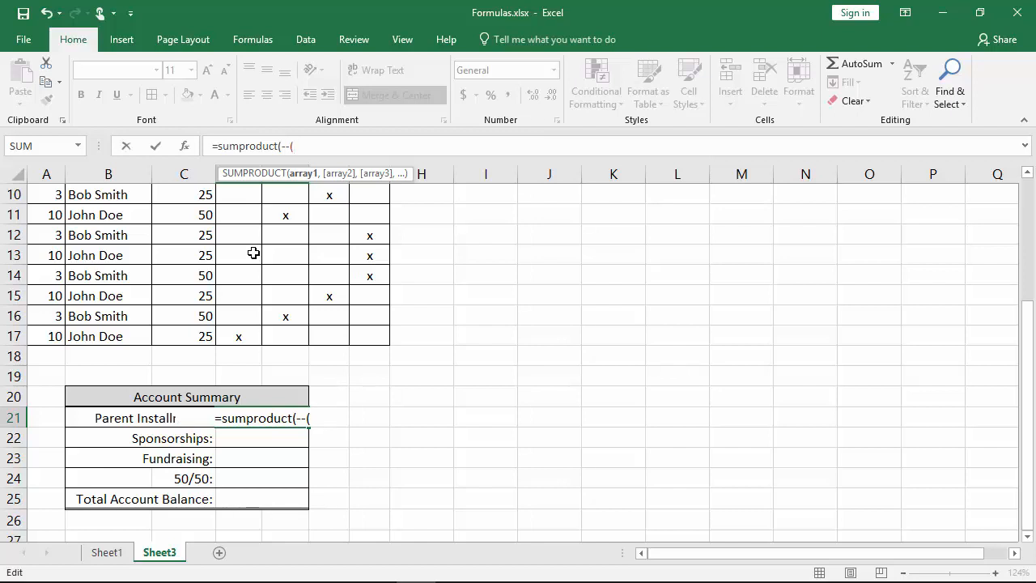
pyautogui.moveTo(1027, 370); pyautogui.dragTo(995, 257)
pyautogui.moveTo(51, 276); pyautogui.dragTo(47, 496)
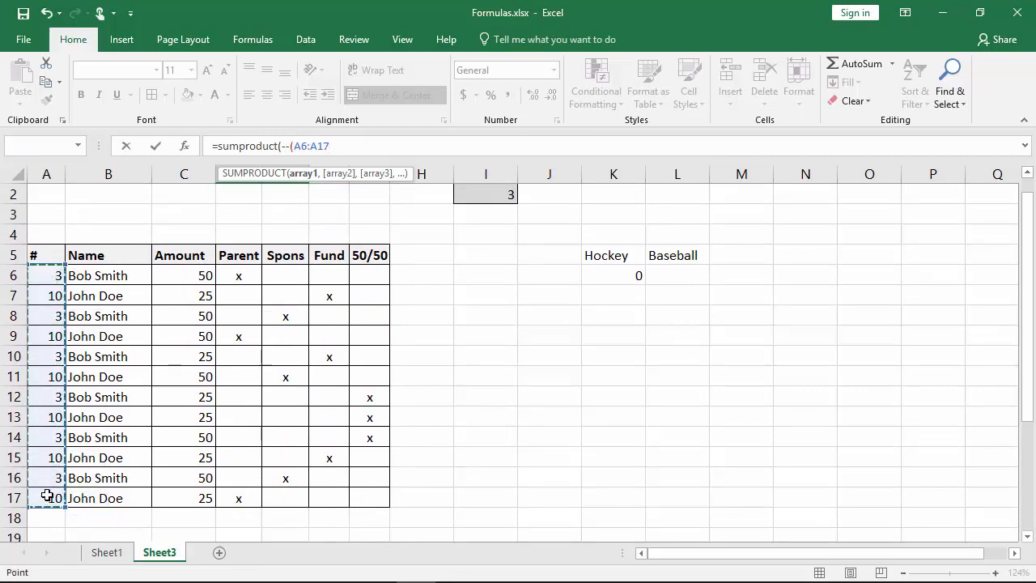
pyautogui.write('=')
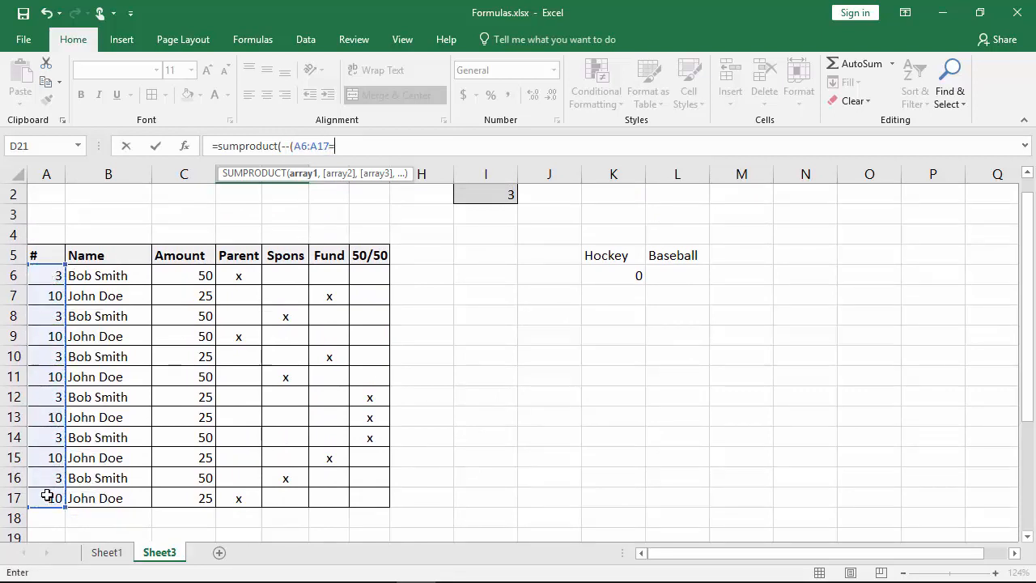
pyautogui.click(489, 197)
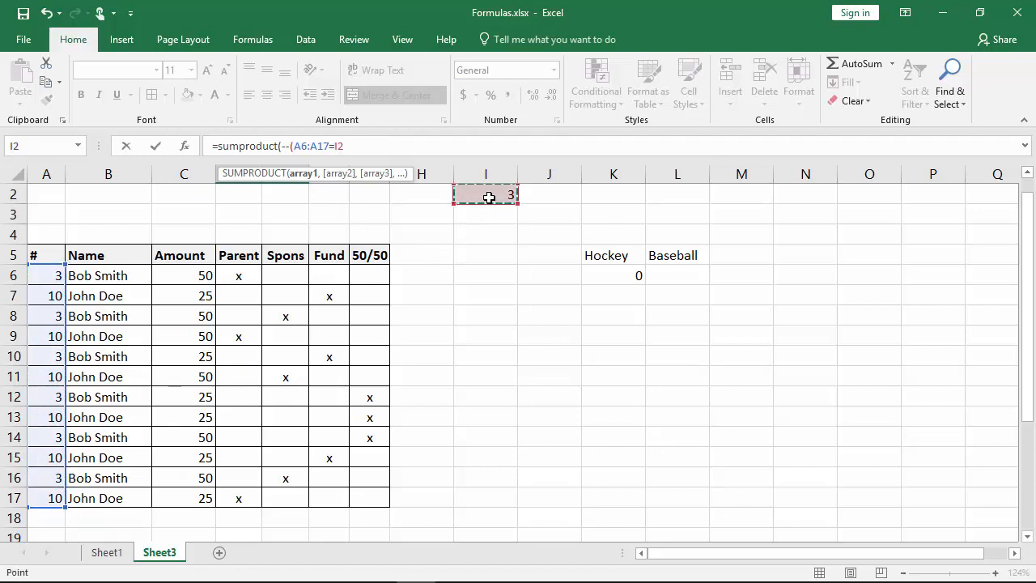
# Multiply the number condition by --(D6:D17="x") and the amounts C6:C17, completing the Parent Installments formula
pyautogui.write(')*--(')
pyautogui.moveTo(244, 275); pyautogui.dragTo(241, 497)
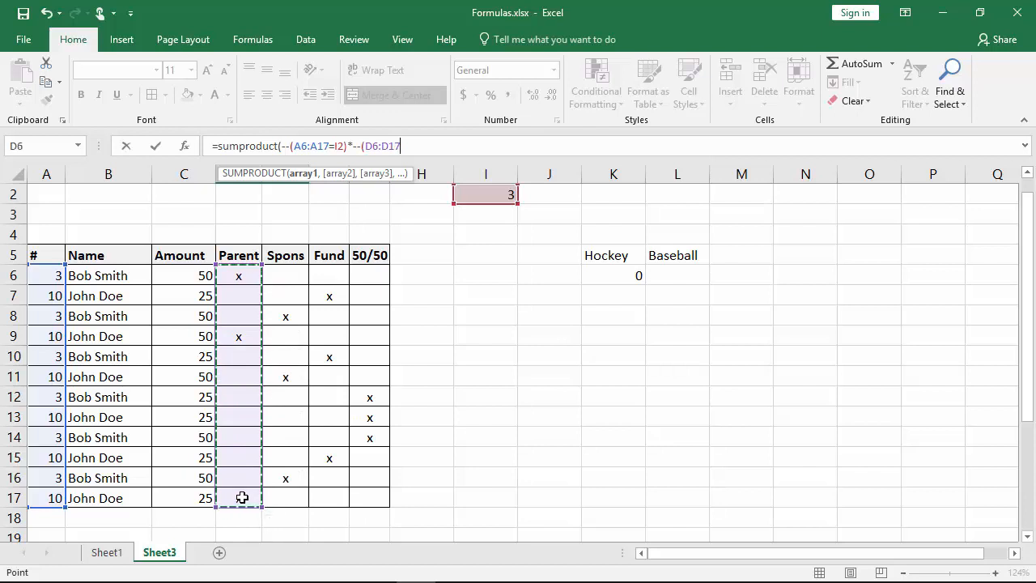
pyautogui.write('="x")*')
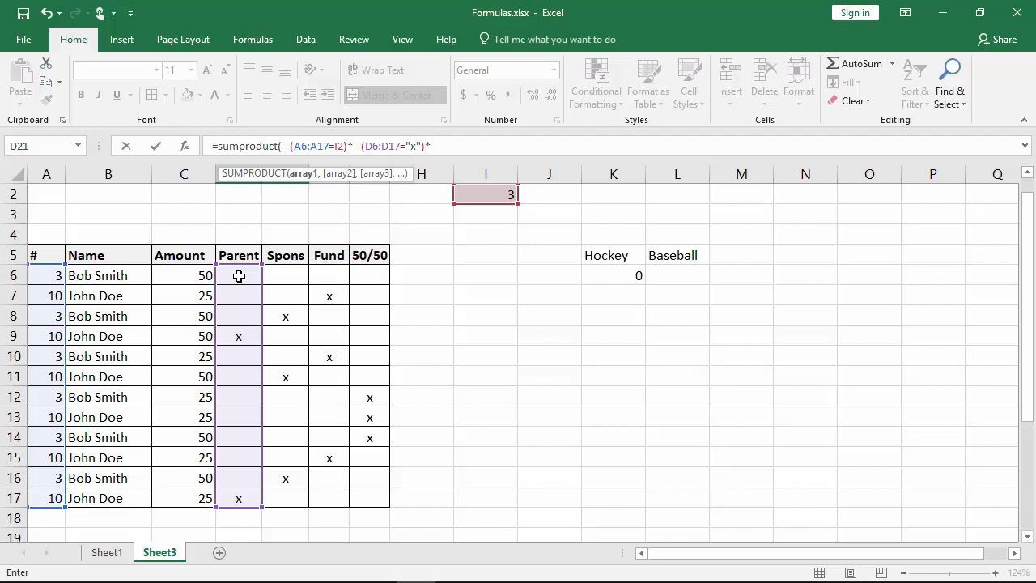
pyautogui.moveTo(199, 275); pyautogui.dragTo(168, 494)
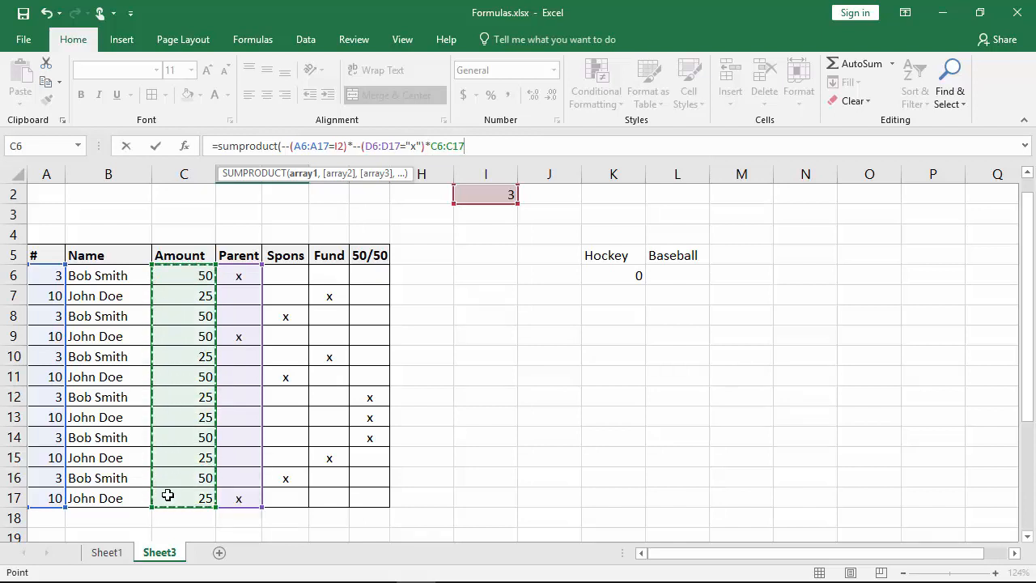
pyautogui.write(')')
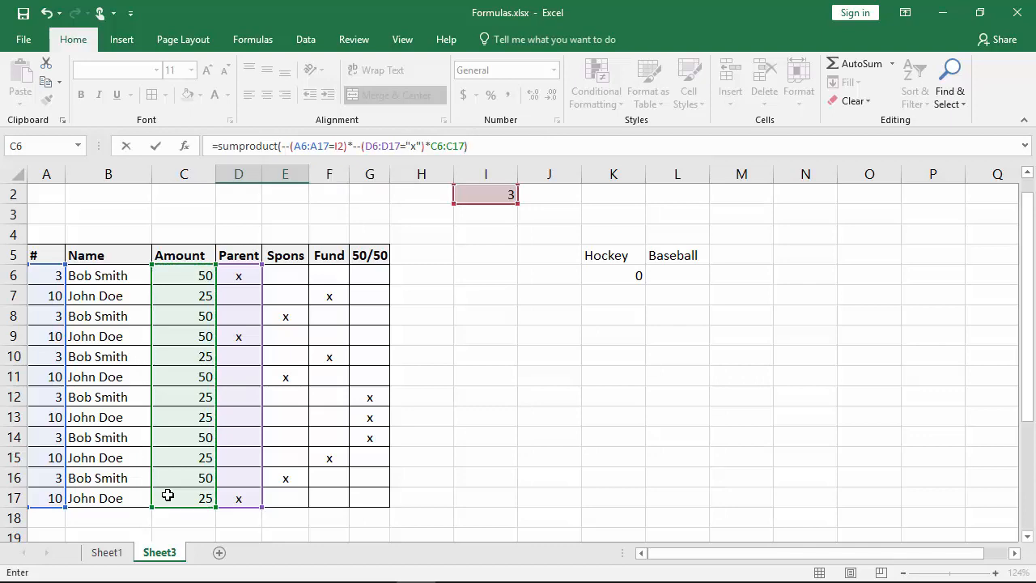
pyautogui.press('Return')
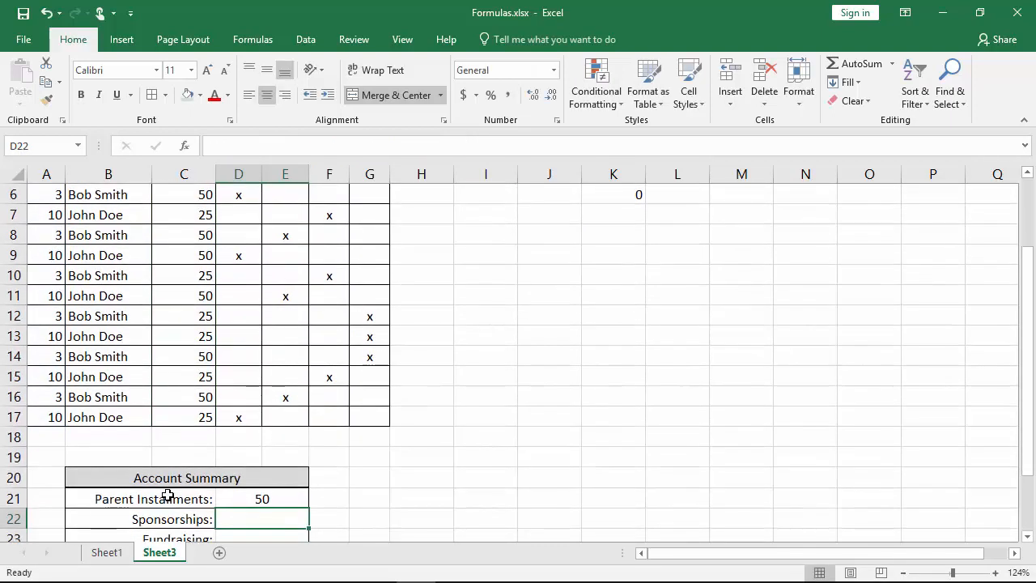
# Check the Parent Installments result in D21 against the lookup number in I2 and the Parent marks in D6, D9 and D17
pyautogui.click(265, 498)
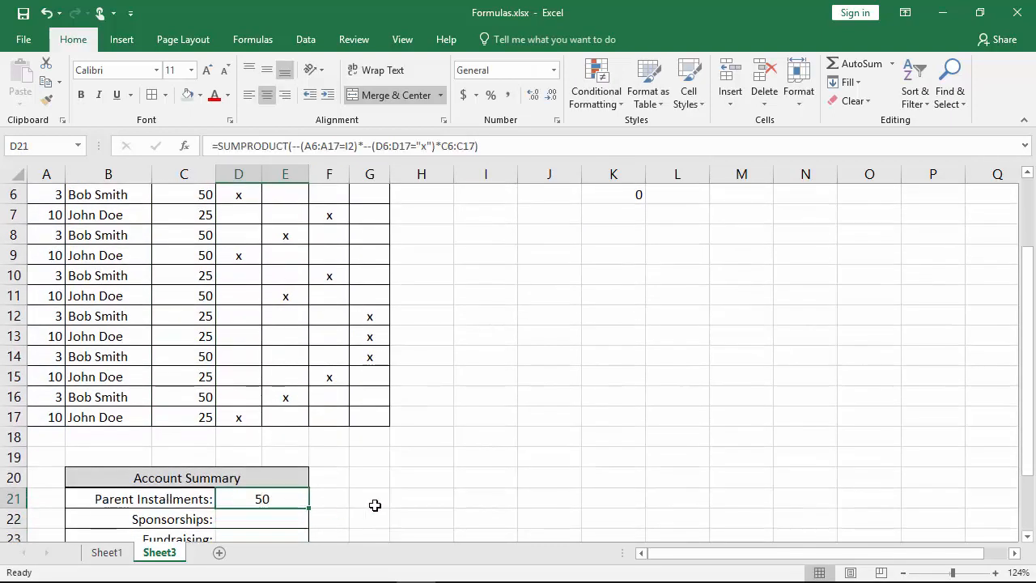
pyautogui.scroll(2, 396, 501)
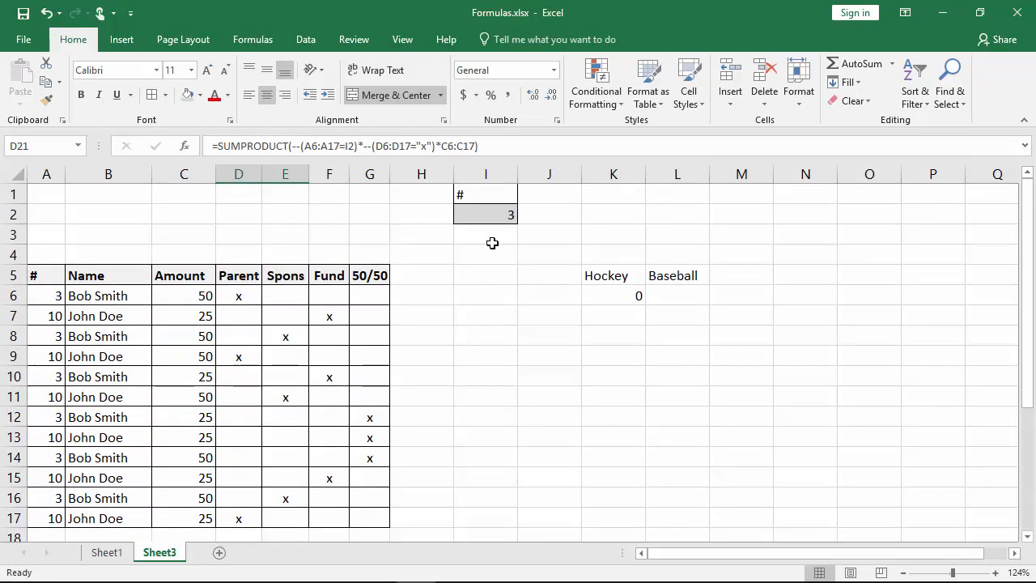
pyautogui.click(483, 216)
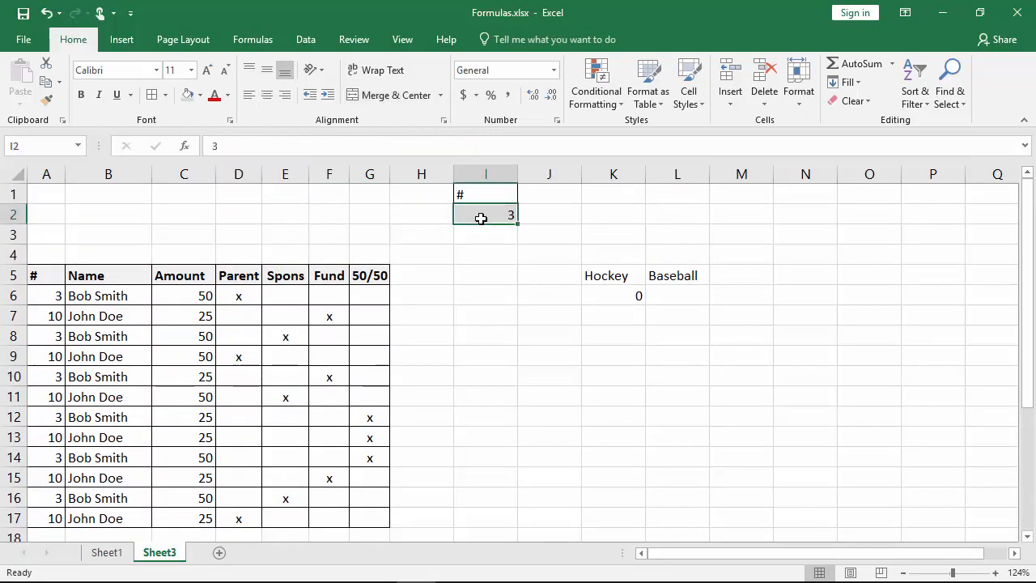
pyautogui.click(234, 297)
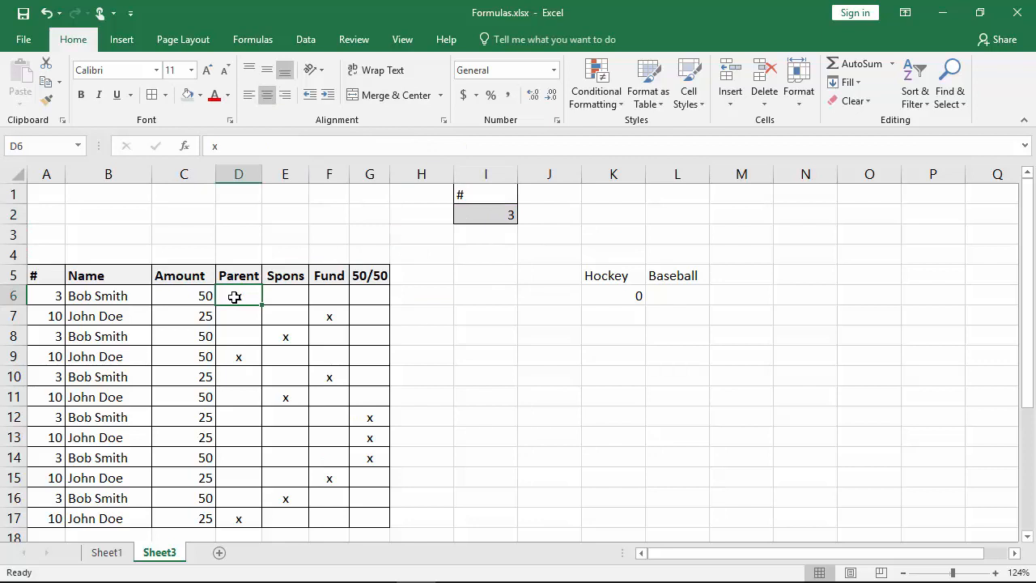
pyautogui.click(235, 352)
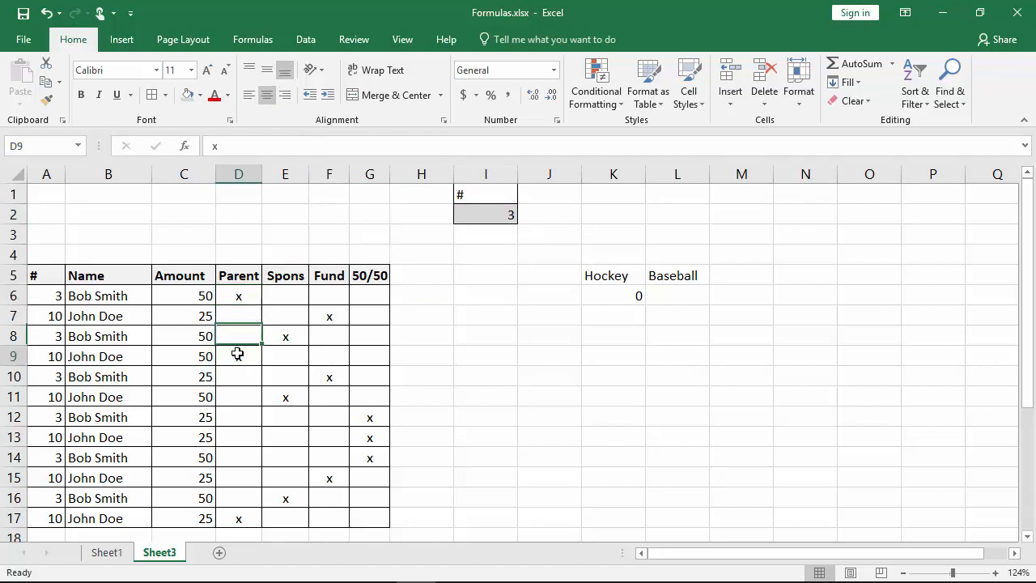
pyautogui.click(233, 517)
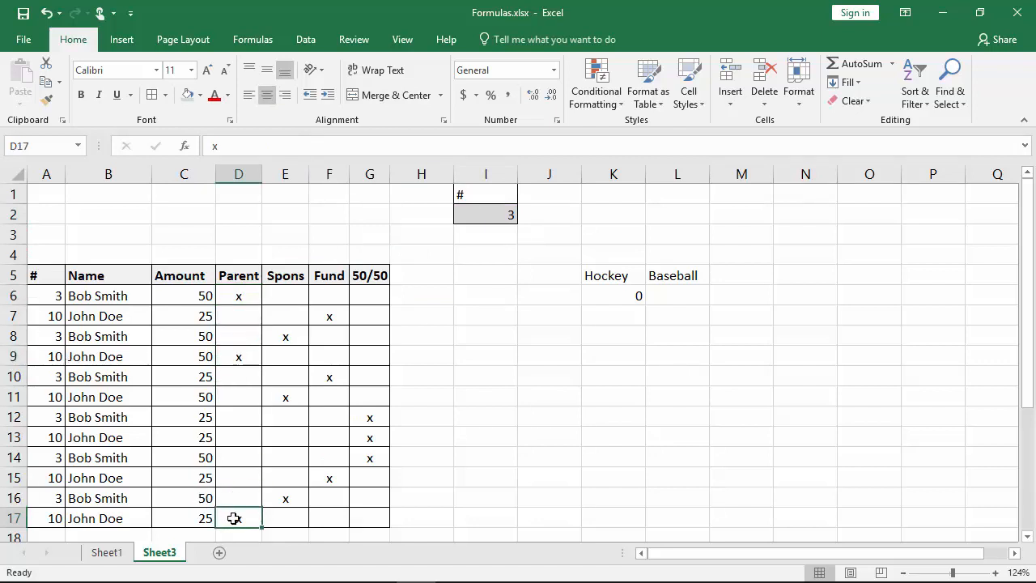
pyautogui.scroll(-2, 280, 386)
pyautogui.click(275, 481)
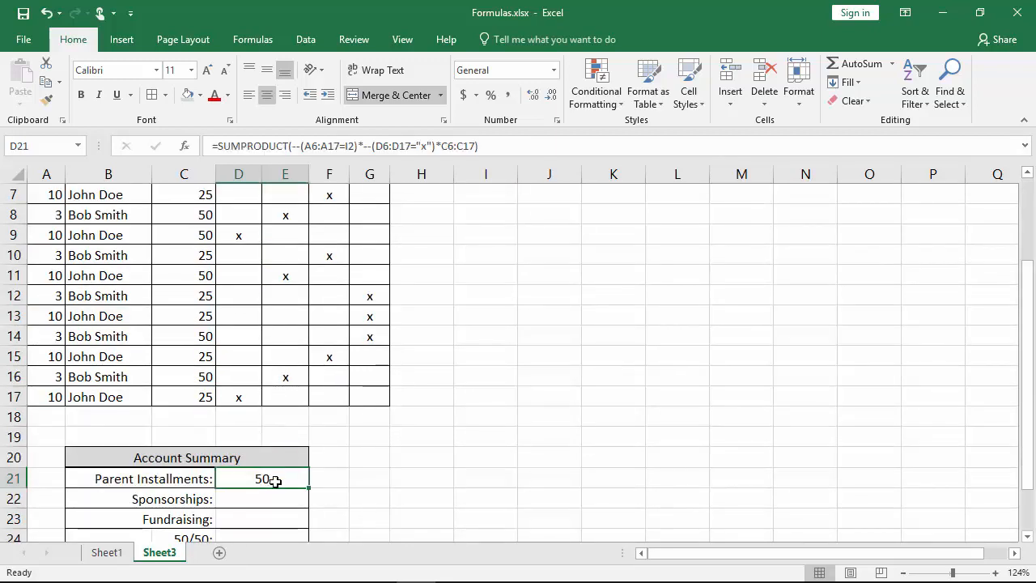
# Set the lookup number in I2 to 10
pyautogui.scroll(2, 278, 434)
pyautogui.click(486, 214)
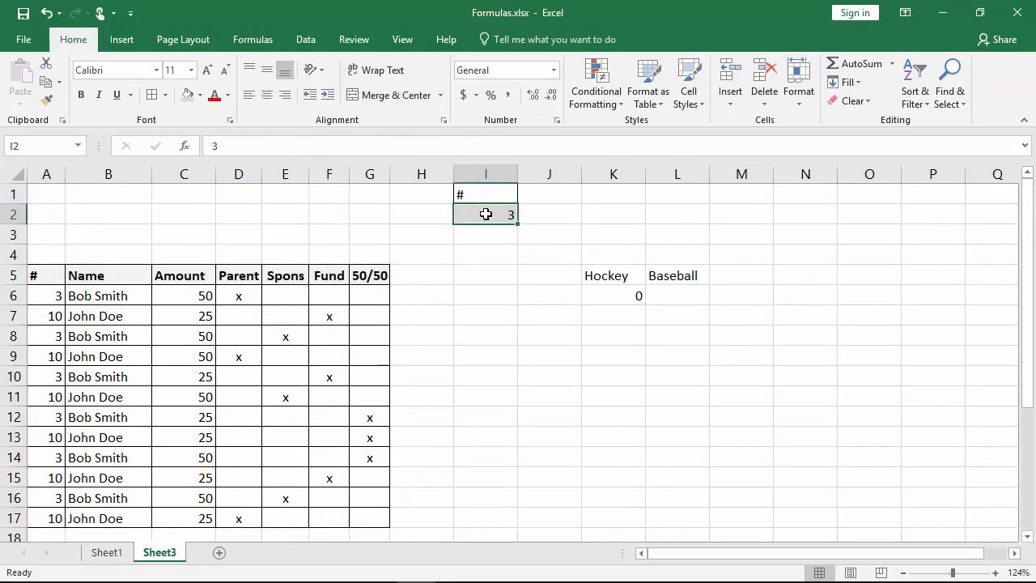
pyautogui.write('10')
pyautogui.press('Return')
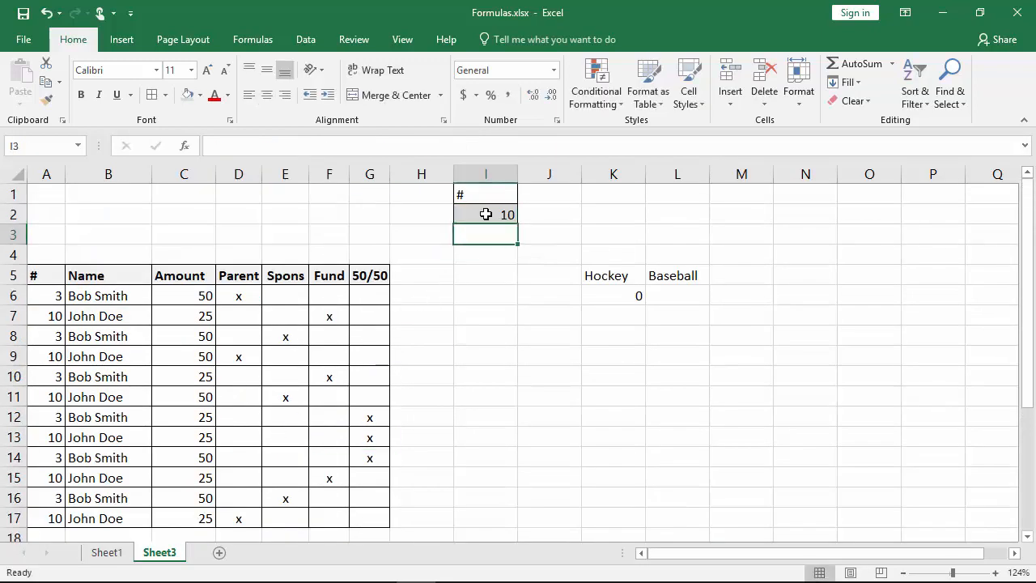
# Check the recalculated Parent Installments result in D21 against the Parent marks in D9 and D17
pyautogui.scroll(-2, 153, 257)
pyautogui.scroll(-1, 154, 257)
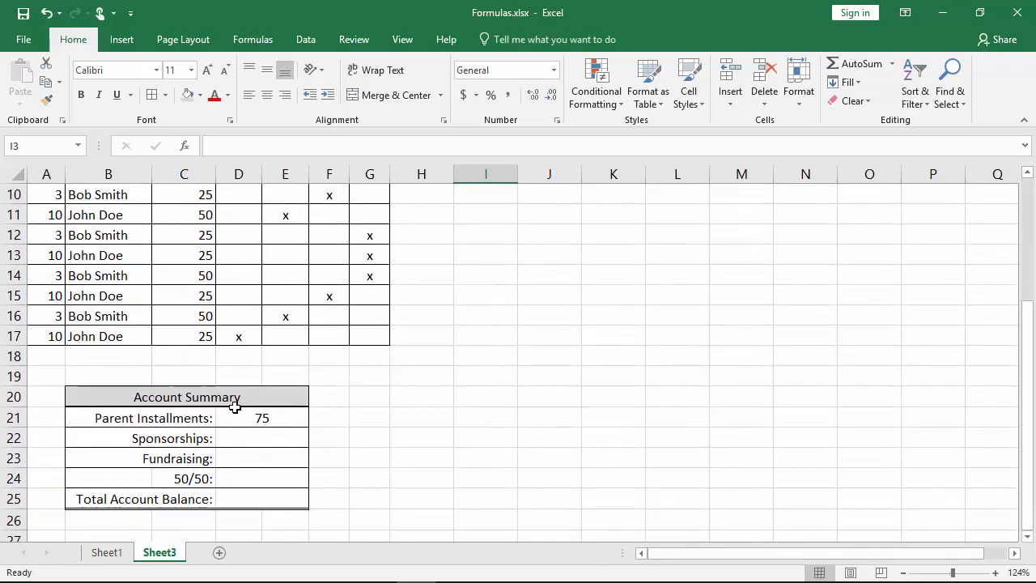
pyautogui.click(248, 421)
pyautogui.scroll(1, 366, 422)
pyautogui.scroll(1, 366, 423)
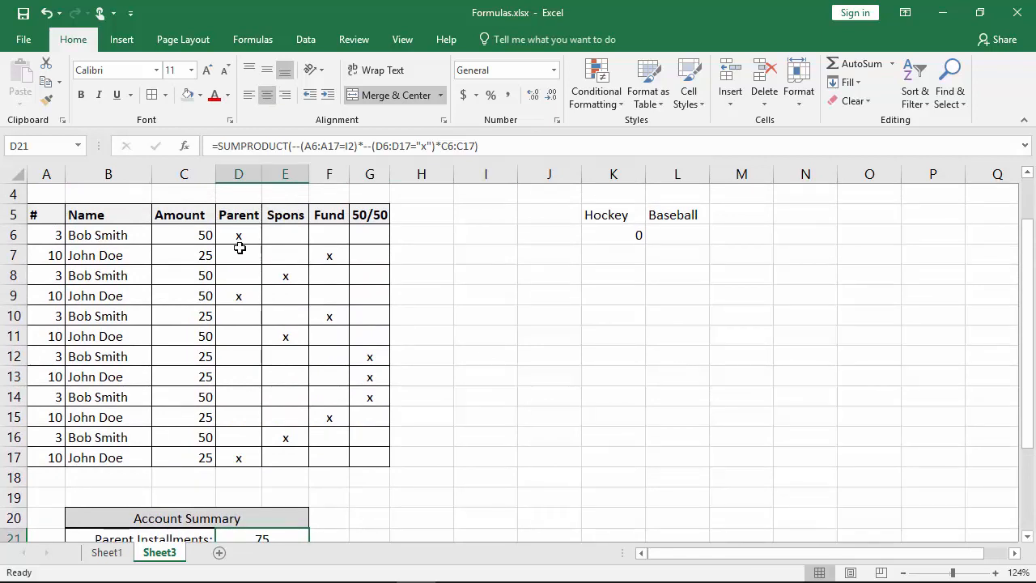
pyautogui.click(231, 296)
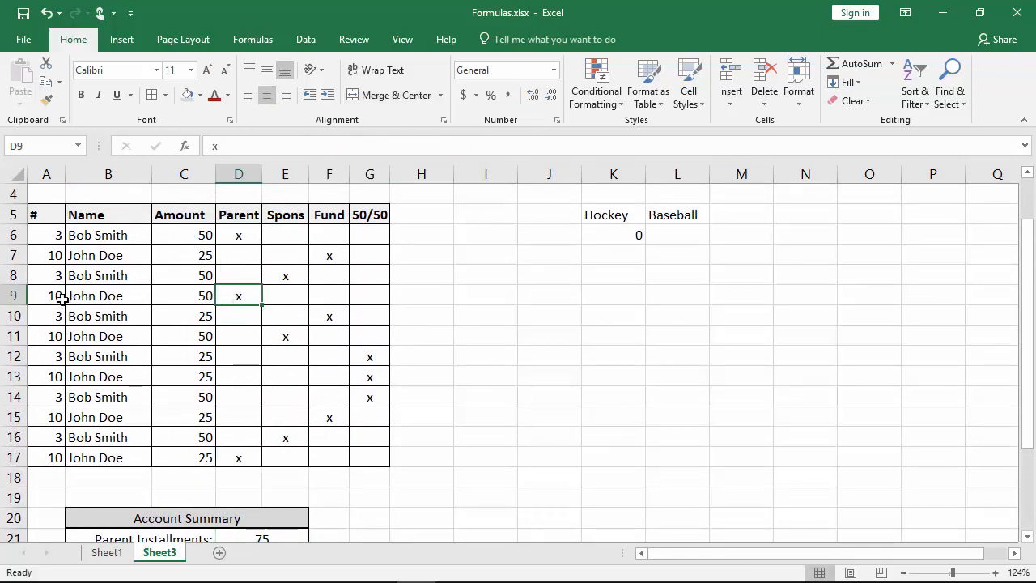
pyautogui.click(240, 457)
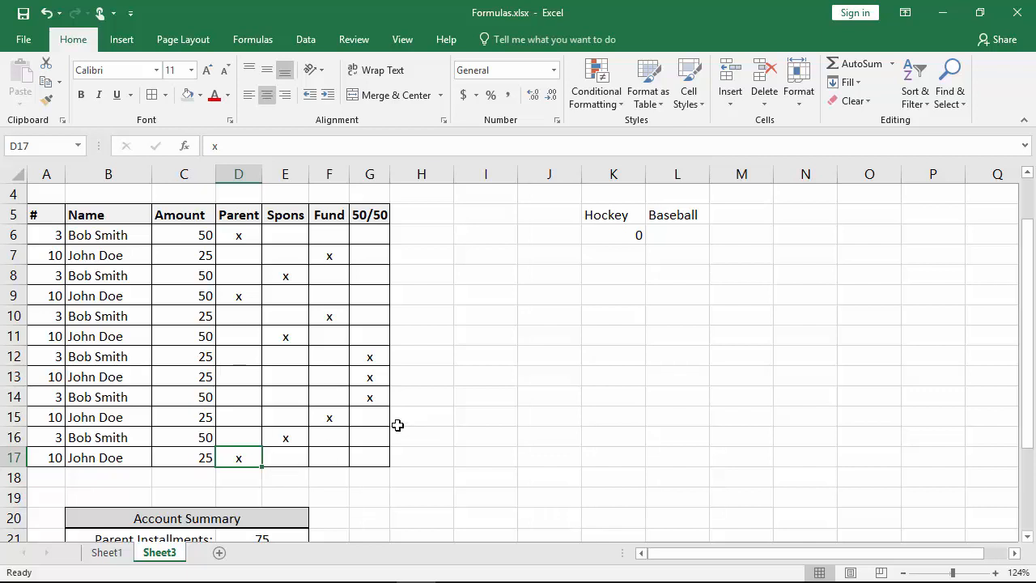
# Start the Sponsorships formula in D22 as a SUMPRODUCT with the number condition --(A6:A17=I2)
pyautogui.scroll(1, 433, 374)
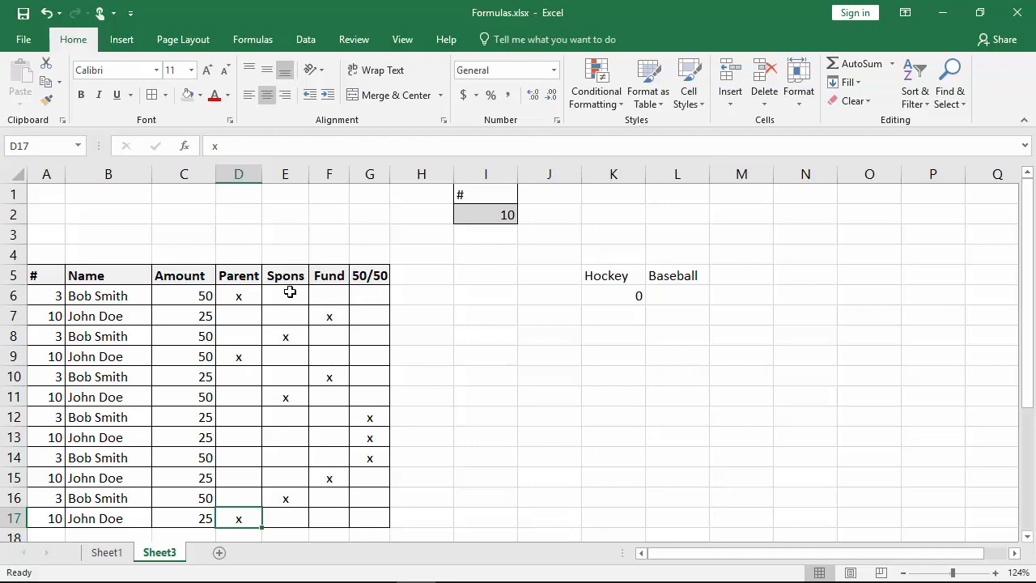
pyautogui.scroll(-3, 420, 323)
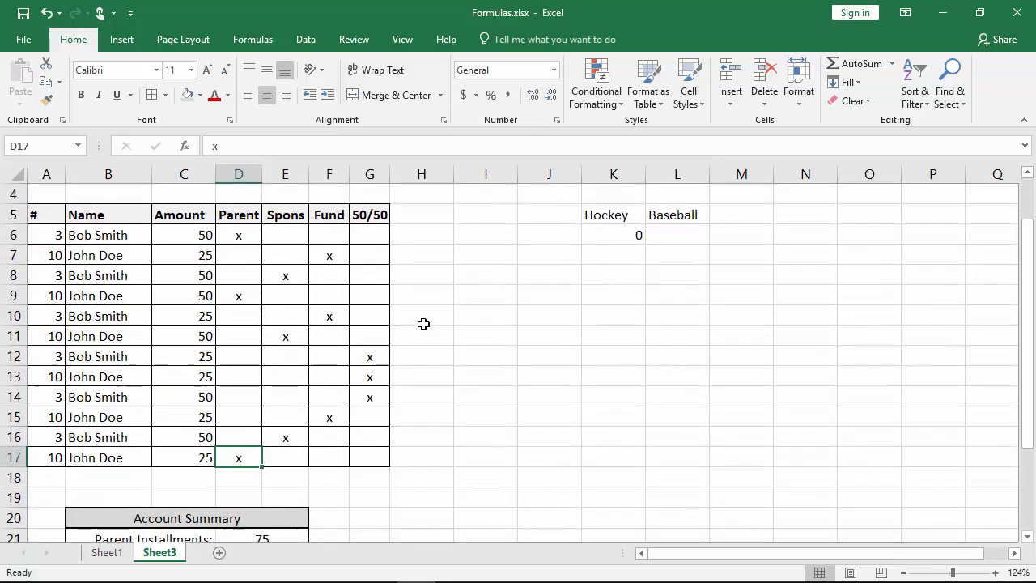
pyautogui.click(271, 436)
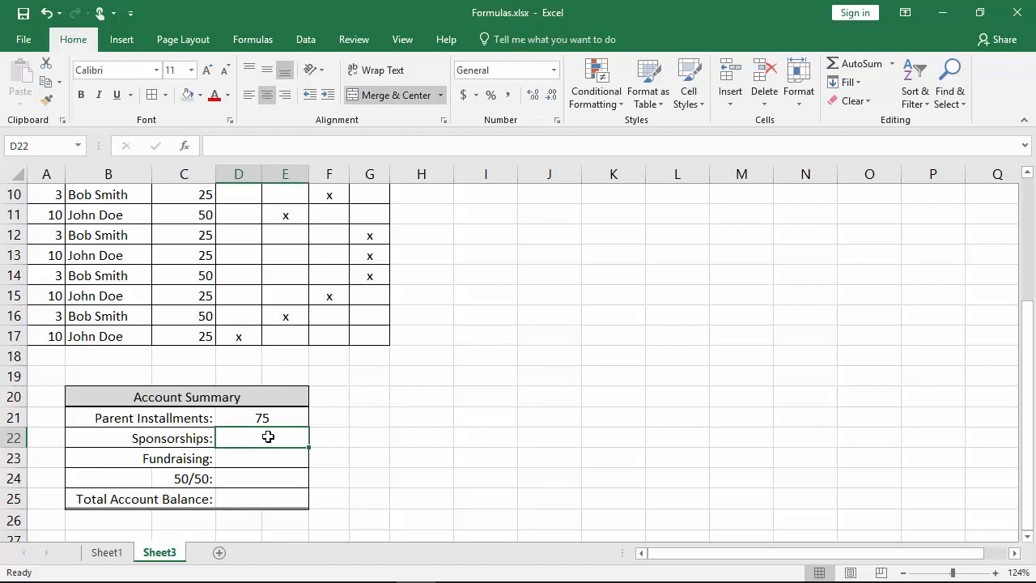
pyautogui.write('=sum')
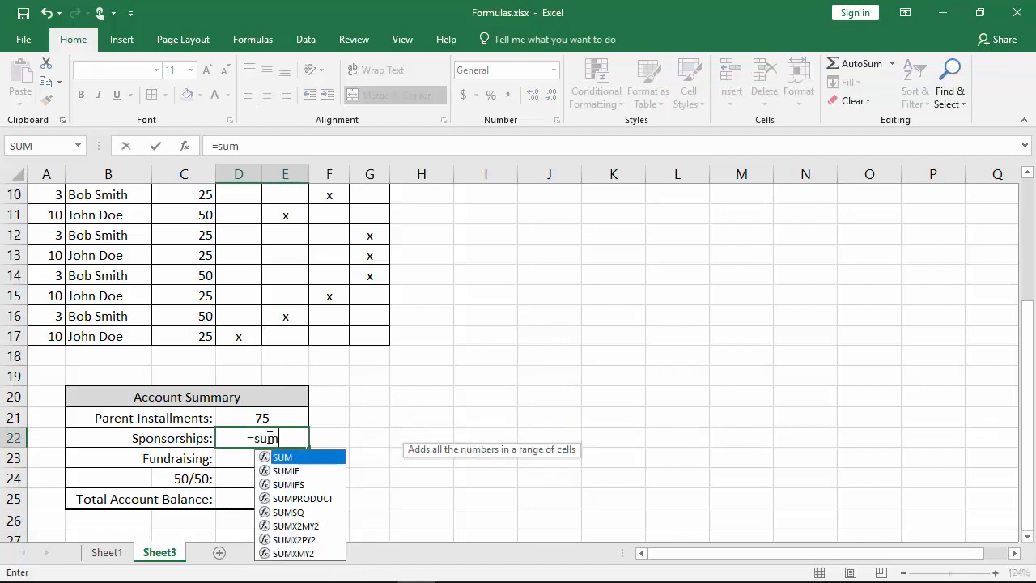
pyautogui.write('product(')
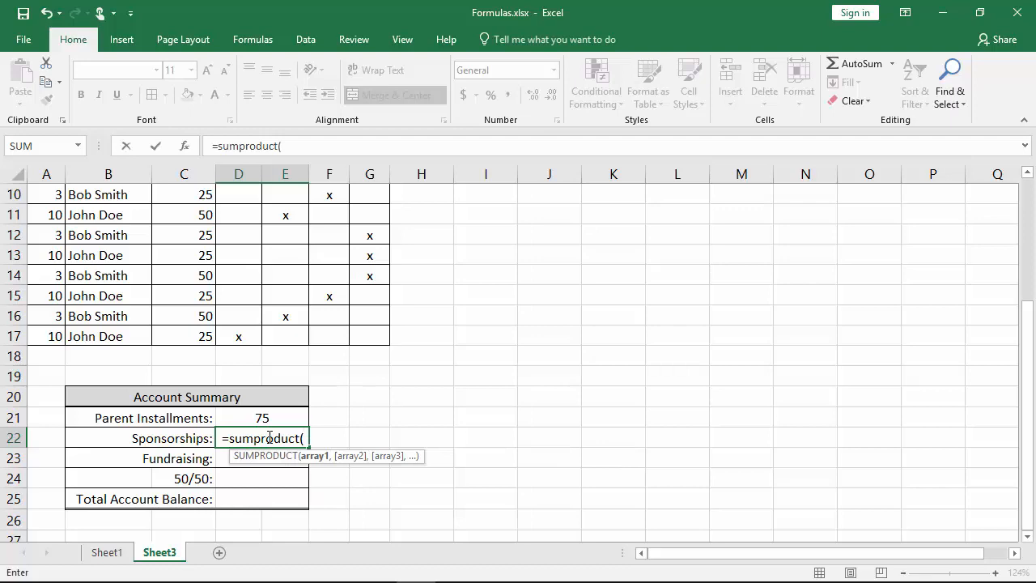
pyautogui.write('--(')
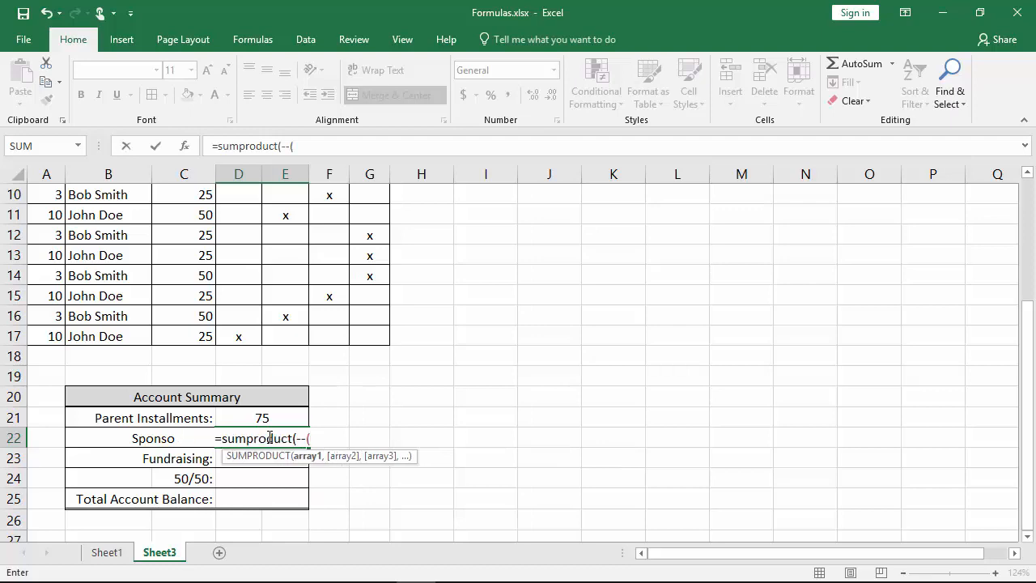
pyautogui.scroll(2, 195, 316)
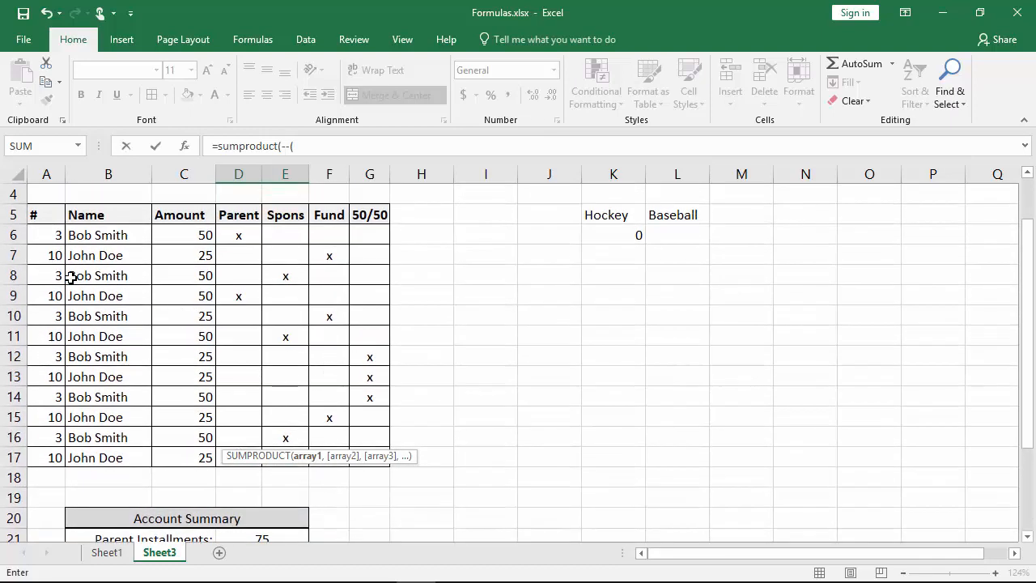
pyautogui.moveTo(46, 235); pyautogui.dragTo(50, 455)
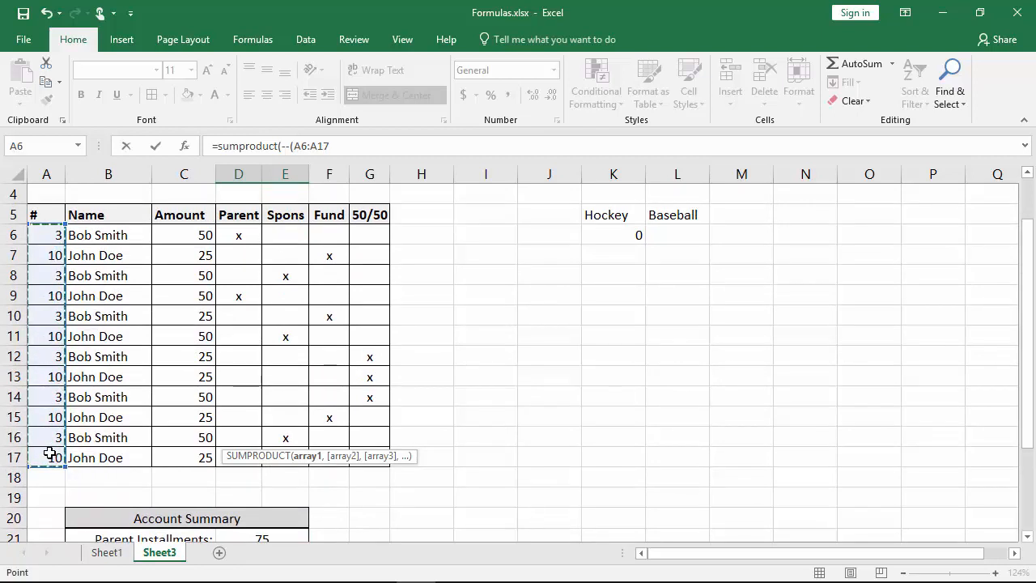
pyautogui.write('=')
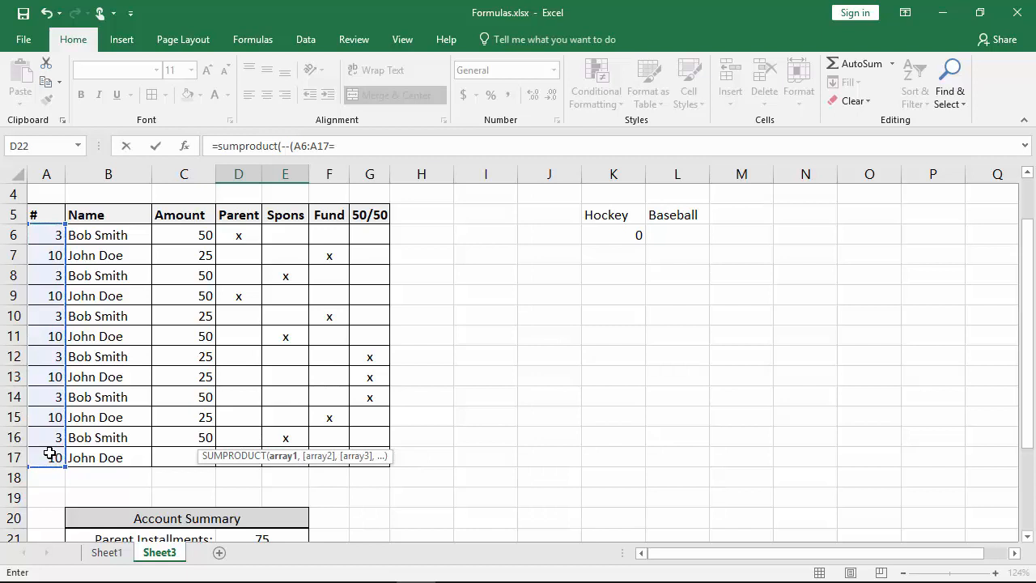
pyautogui.moveTo(1027, 228); pyautogui.dragTo(1027, 188)
pyautogui.click(501, 214)
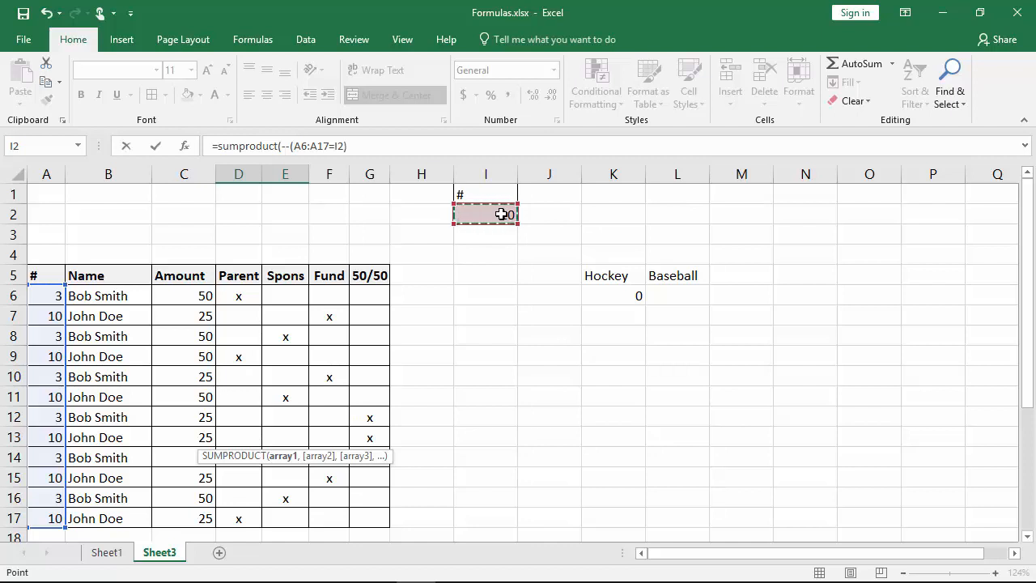
pyautogui.write(')*')
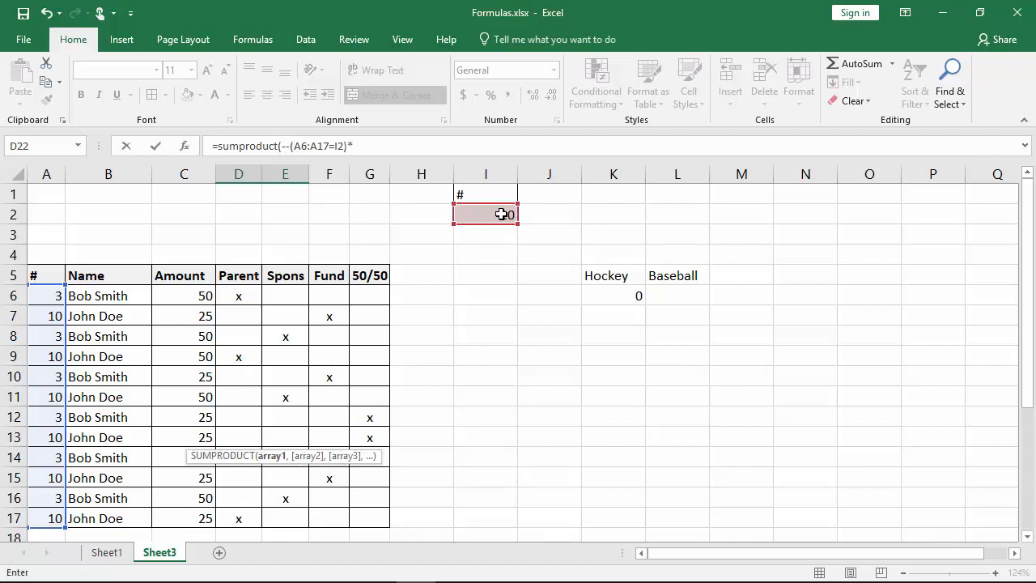
# Multiply the number condition by --(E6:E17="x") and the amounts C6:C17, completing the Sponsorships formula
pyautogui.write('--(')
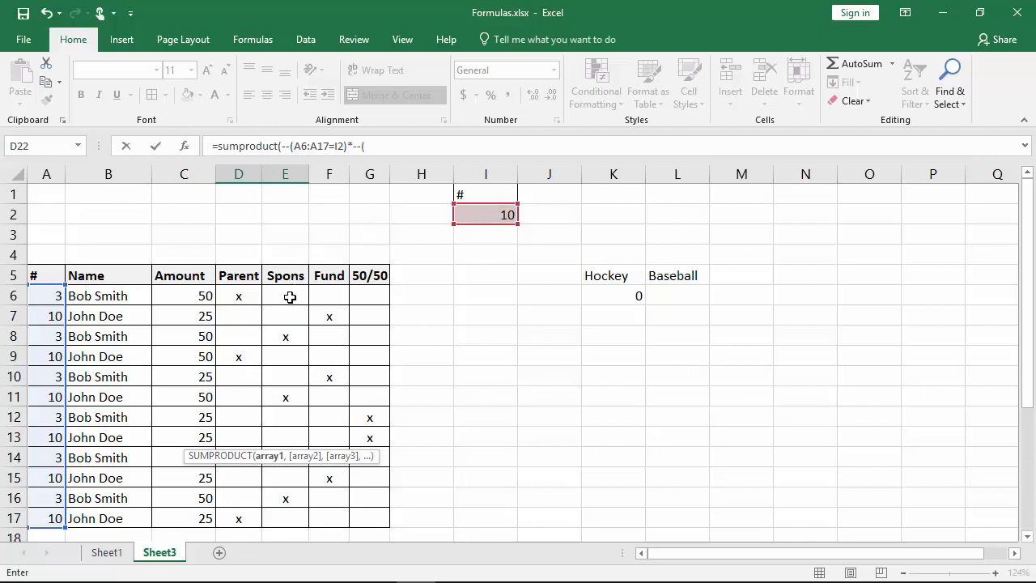
pyautogui.moveTo(1026, 312)
pyautogui.mouseDown()
pyautogui.moveTo(1027, 423)
pyautogui.moveTo(1026, 324)
pyautogui.mouseUp()
pyautogui.moveTo(287, 291); pyautogui.dragTo(300, 515)
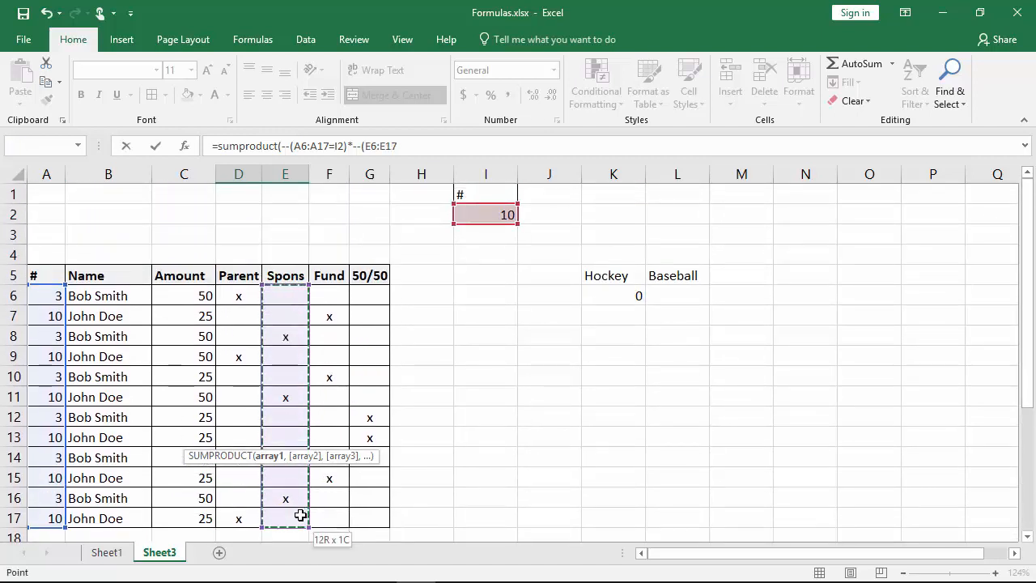
pyautogui.write('="x")*')
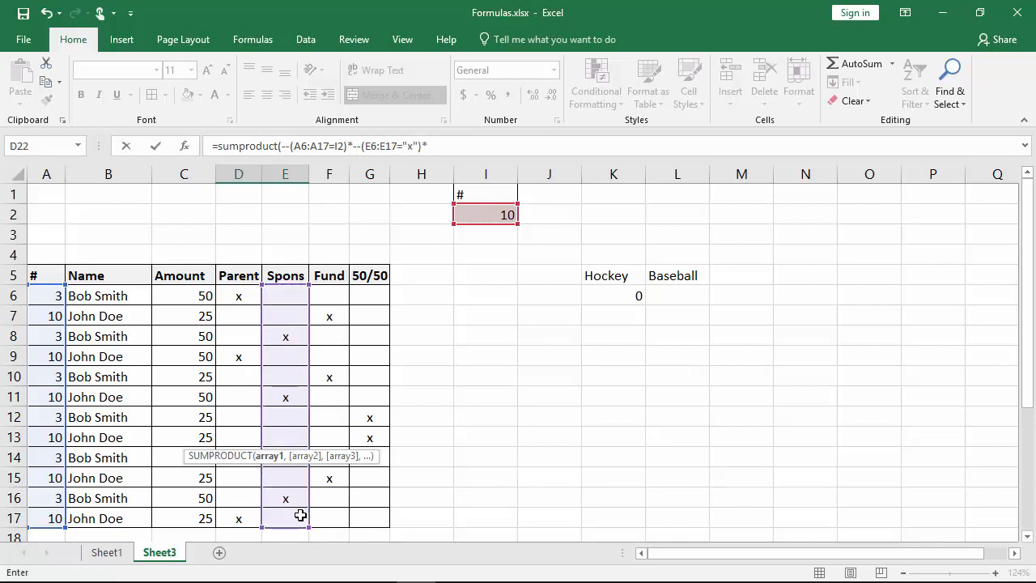
pyautogui.moveTo(194, 294); pyautogui.dragTo(162, 517)
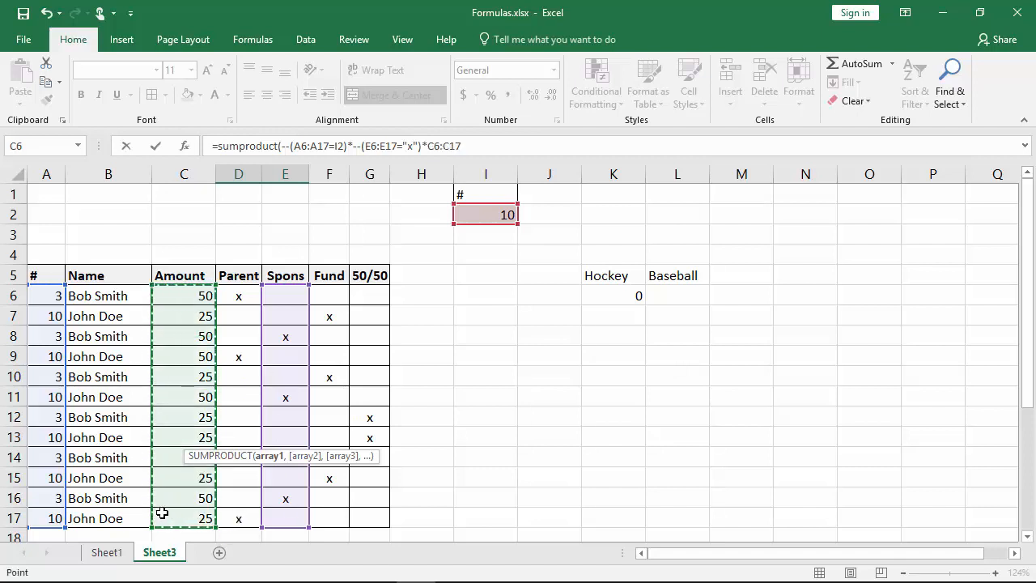
pyautogui.write(')')
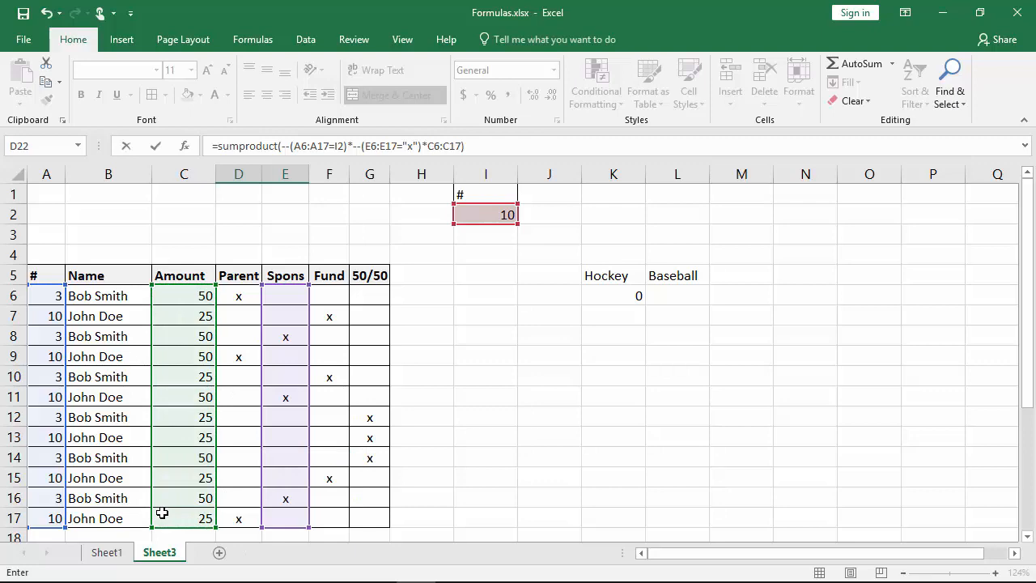
pyautogui.press('Return')
# Start the Fundraising formula in D23 as a SUMPRODUCT with the parenthesised number condition --(A6:A17=I2)
pyautogui.scroll(-1, 289, 432)
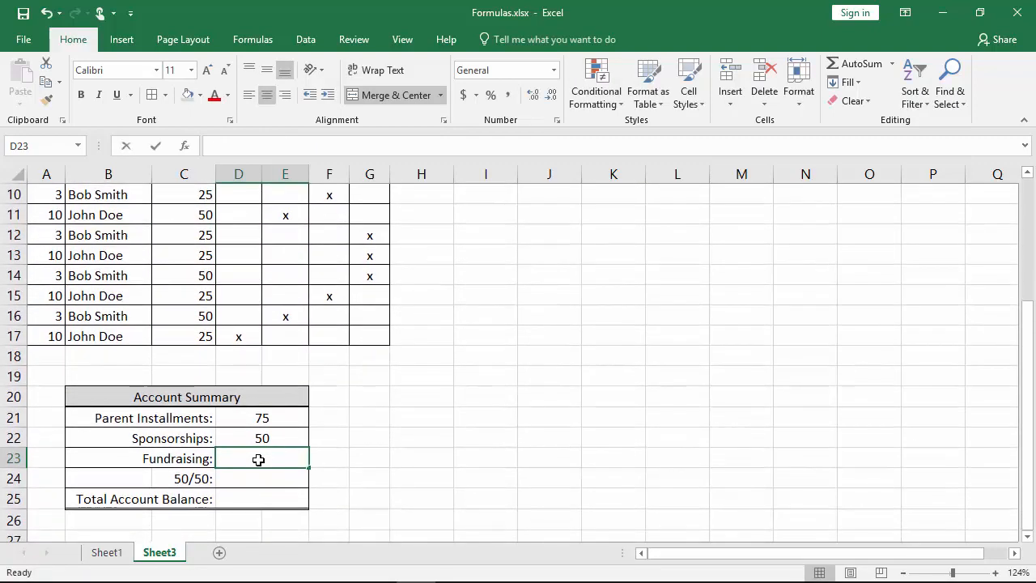
pyautogui.write('=sumprod')
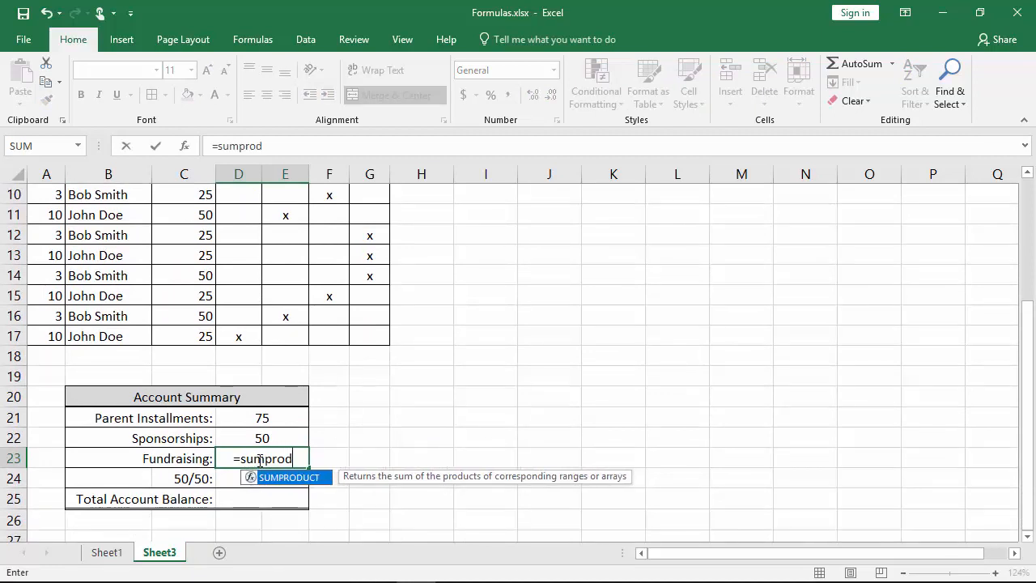
pyautogui.write('uct(--')
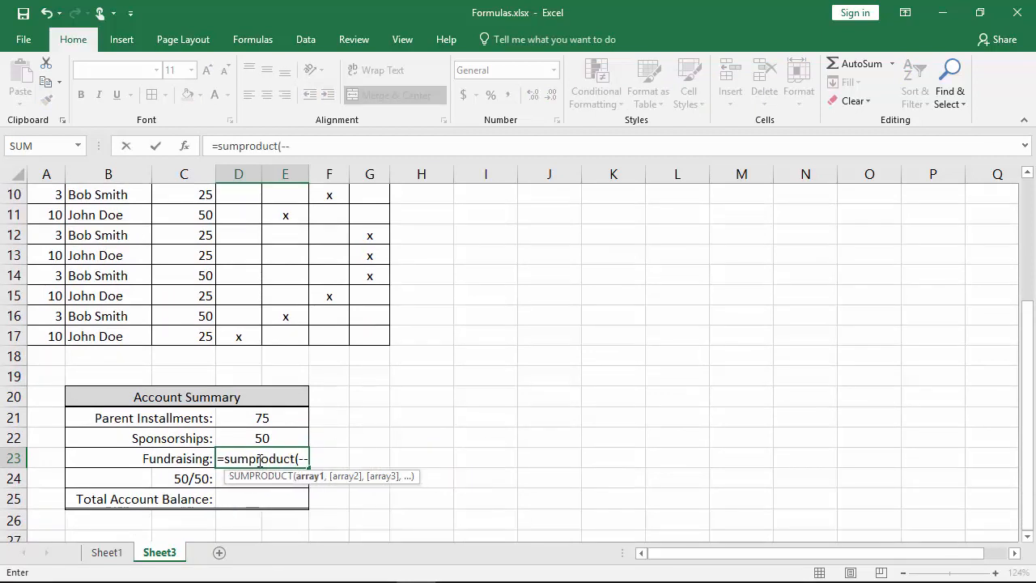
pyautogui.scroll(2, 259, 459)
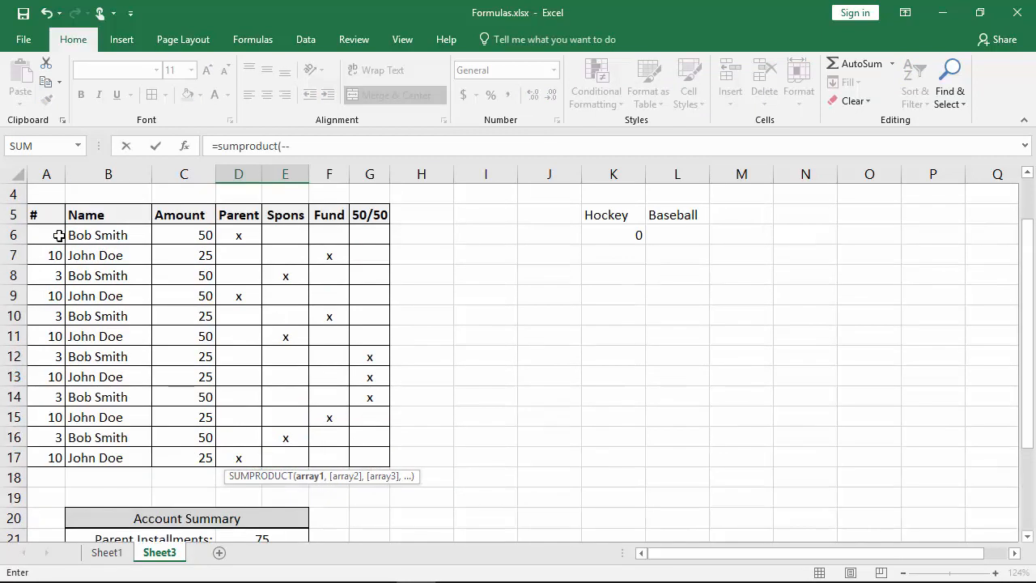
pyautogui.moveTo(46, 234); pyautogui.dragTo(40, 451)
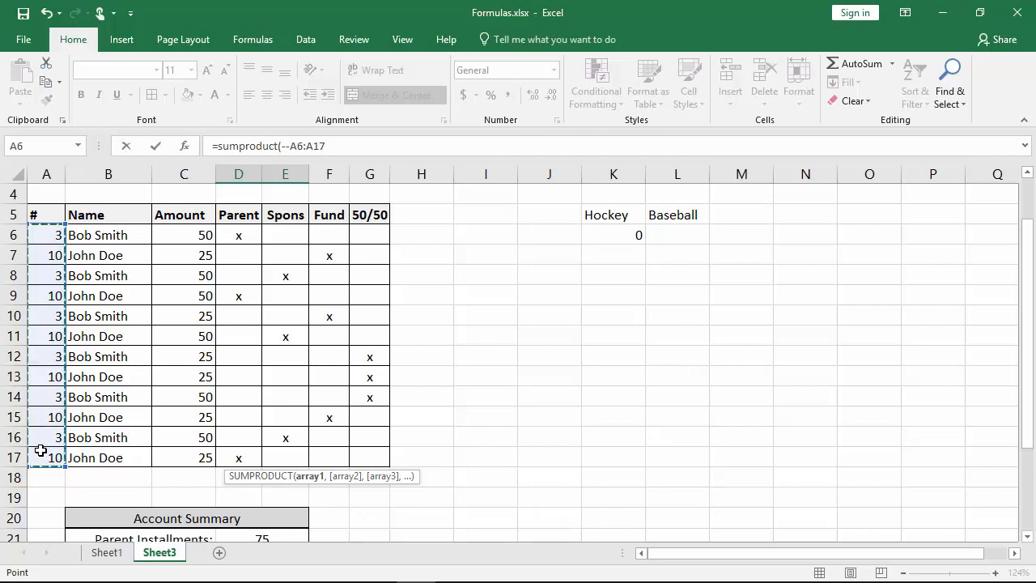
pyautogui.write('=')
pyautogui.moveTo(1027, 267); pyautogui.dragTo(1025, 235)
pyautogui.click(504, 216)
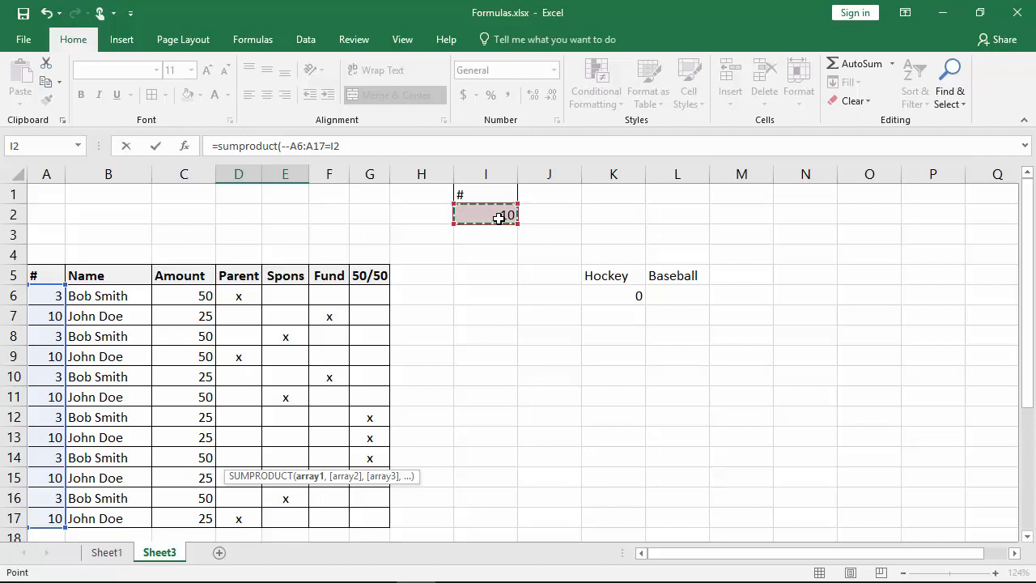
pyautogui.write(')')
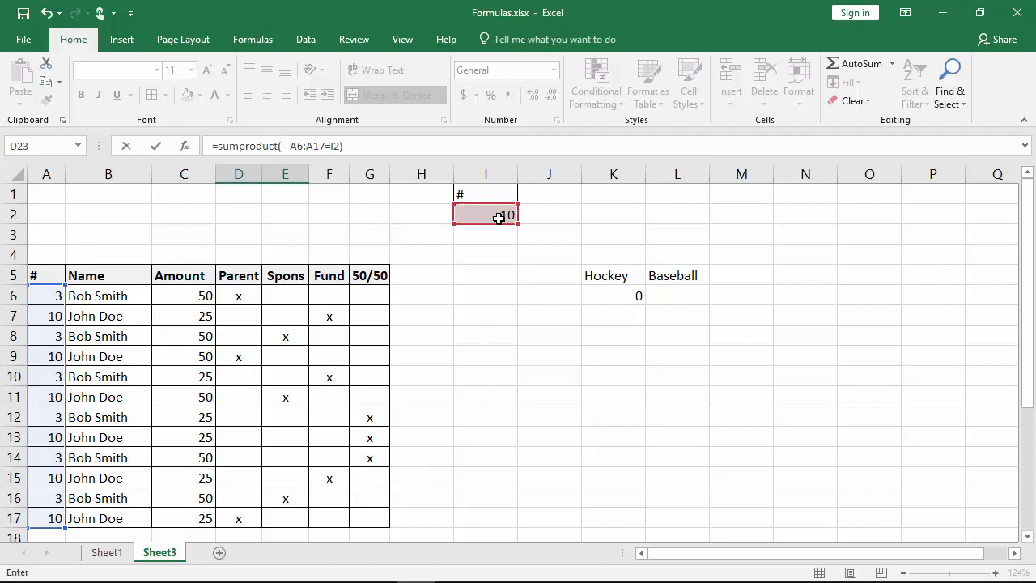
pyautogui.click(291, 146)
pyautogui.write('(')
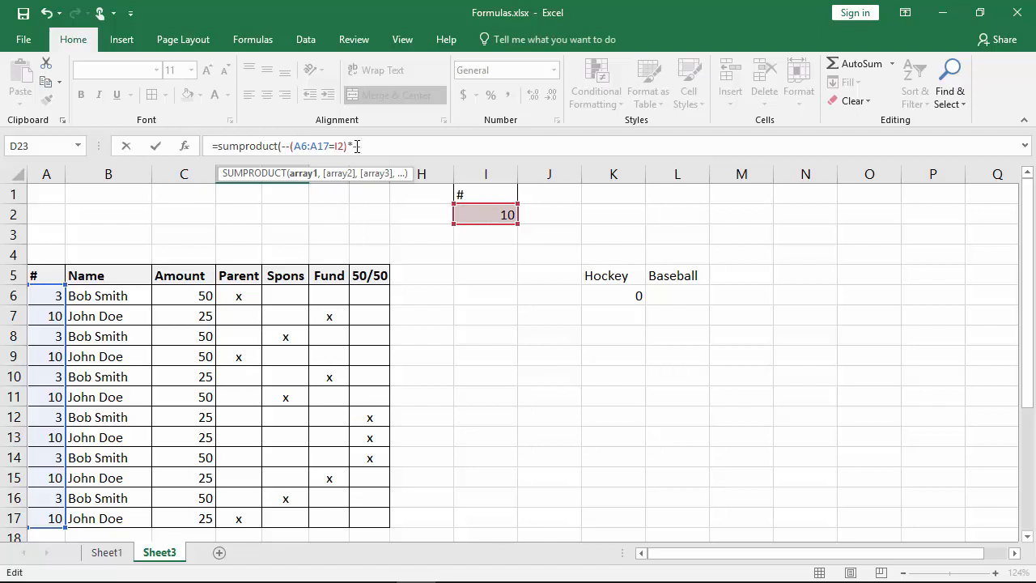
# Multiply the number condition by --(F6:F17="x") and the amounts C6:C17, completing the Fundraising formula
pyautogui.moveTo(337, 296); pyautogui.dragTo(345, 515)
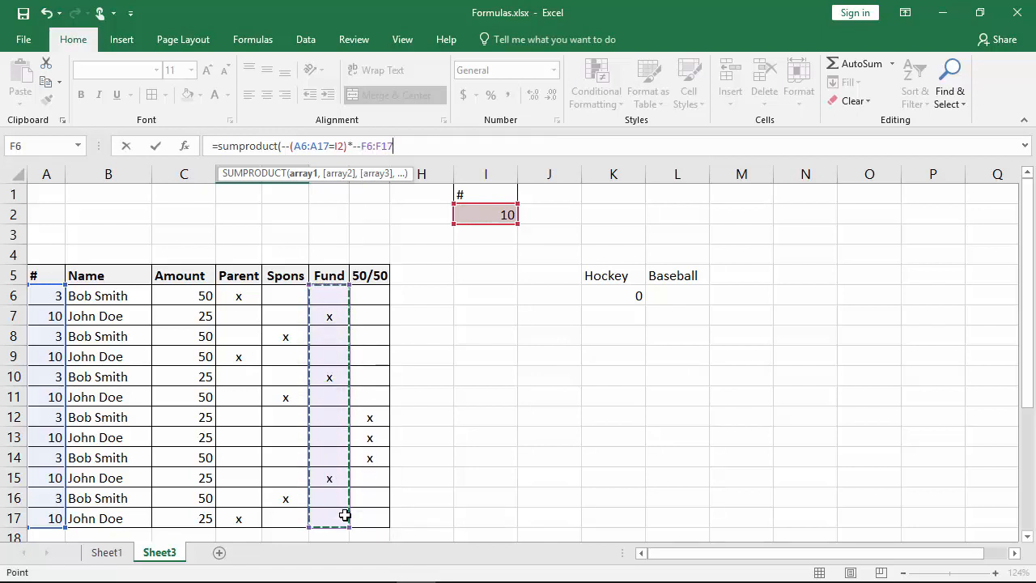
pyautogui.click(362, 146)
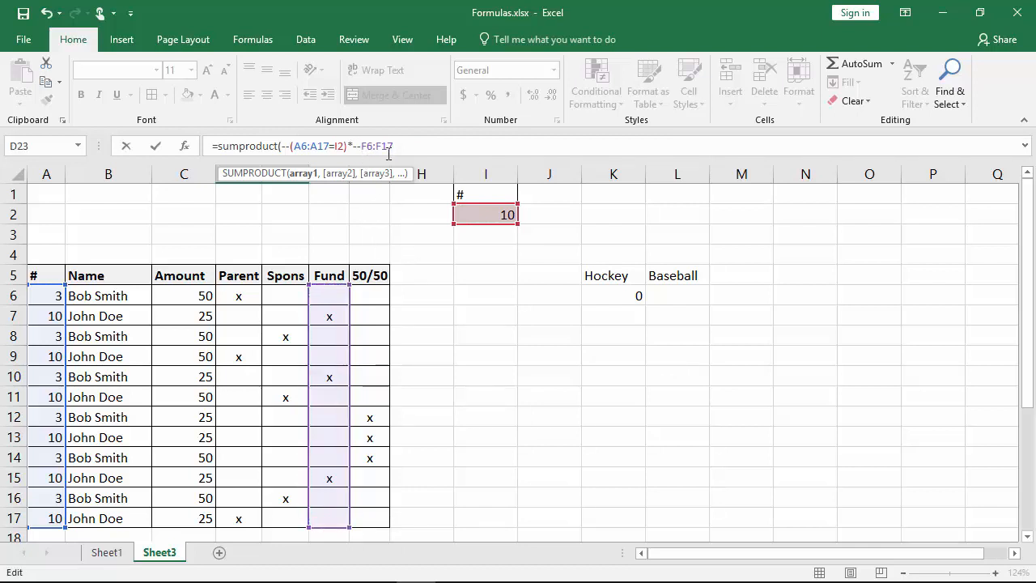
pyautogui.write('(')
pyautogui.write('="x")*')
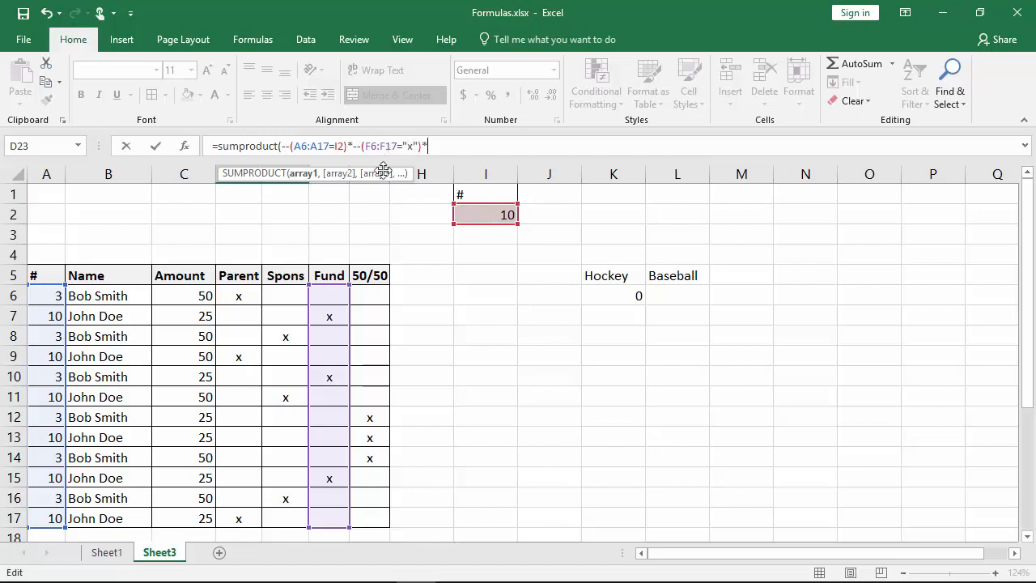
pyautogui.moveTo(209, 295); pyautogui.dragTo(203, 515)
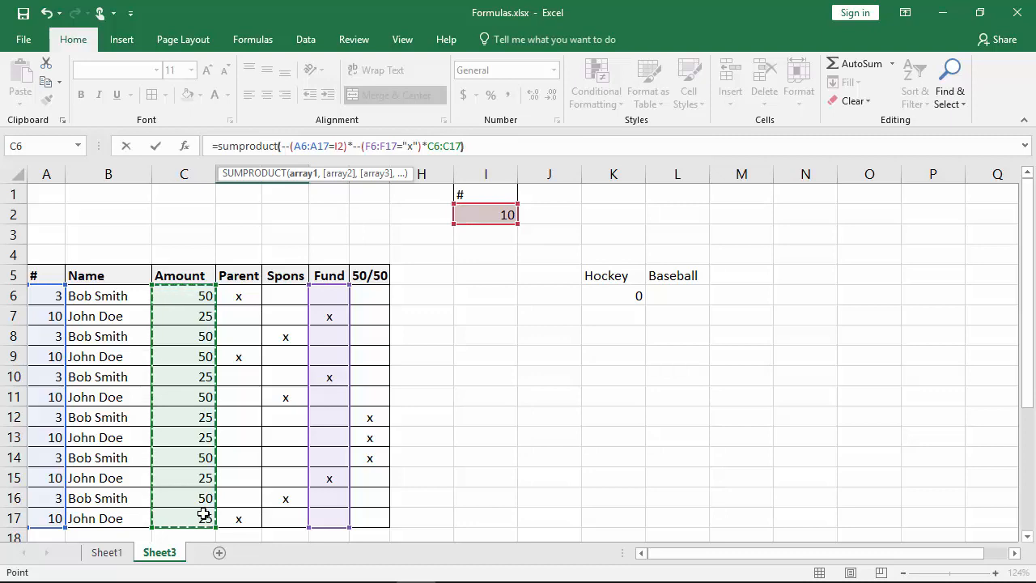
pyautogui.write(')')
pyautogui.press('Return')
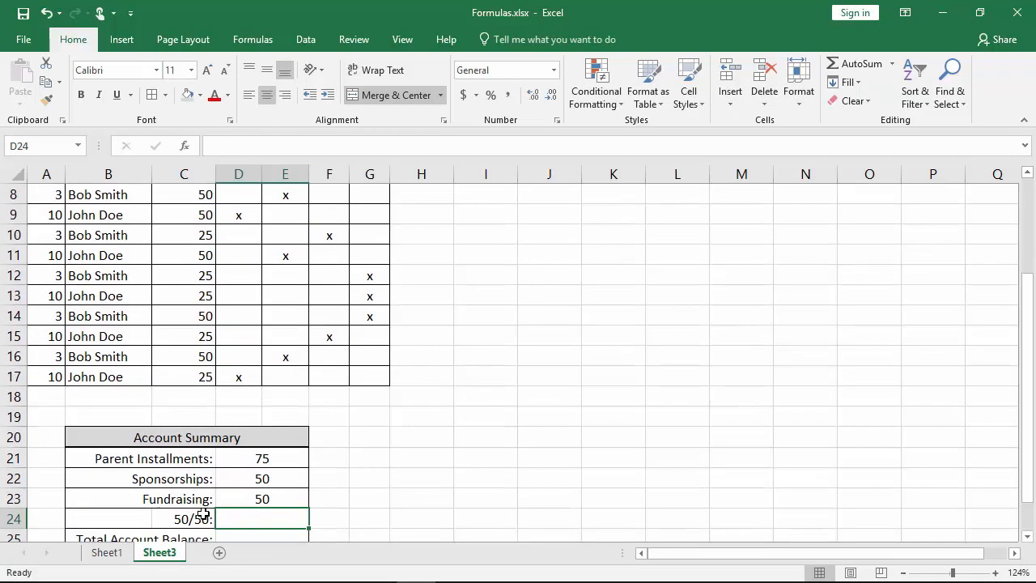
# Start the 50/50 formula in D24 as a SUMPRODUCT with the number condition --(A6:A17=I2)
pyautogui.scroll(-2, 255, 445)
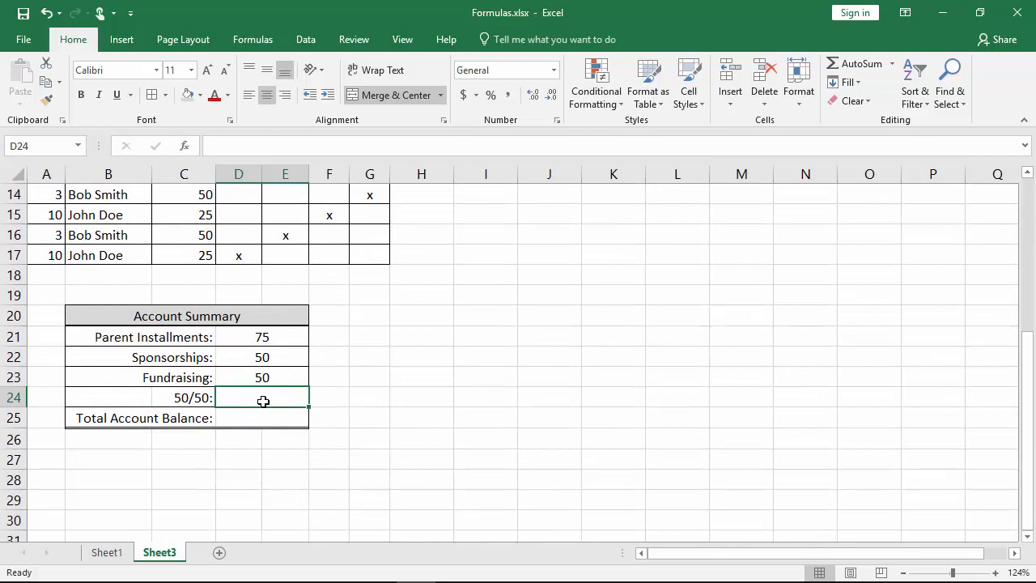
pyautogui.write('=sum')
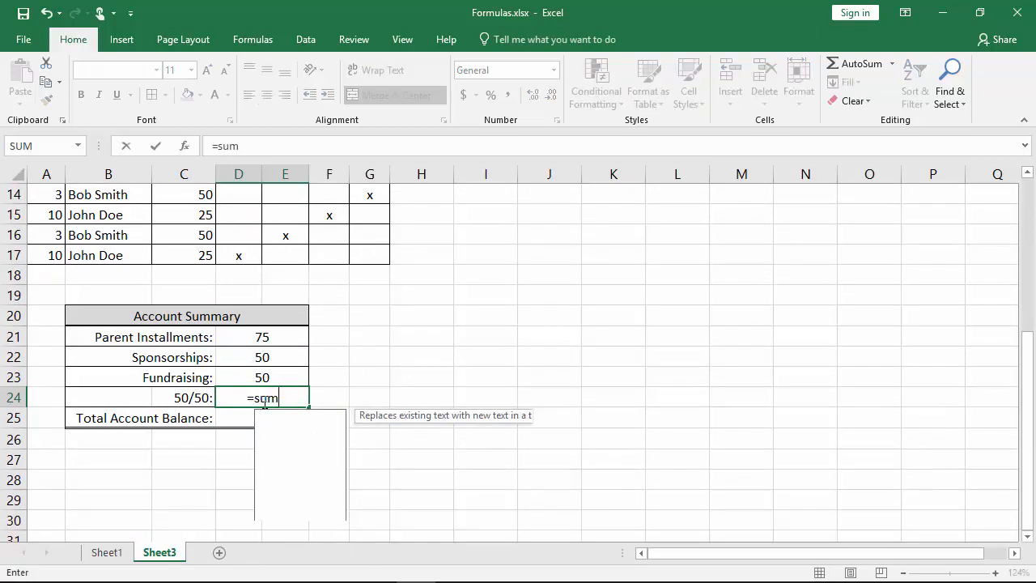
pyautogui.write('product(')
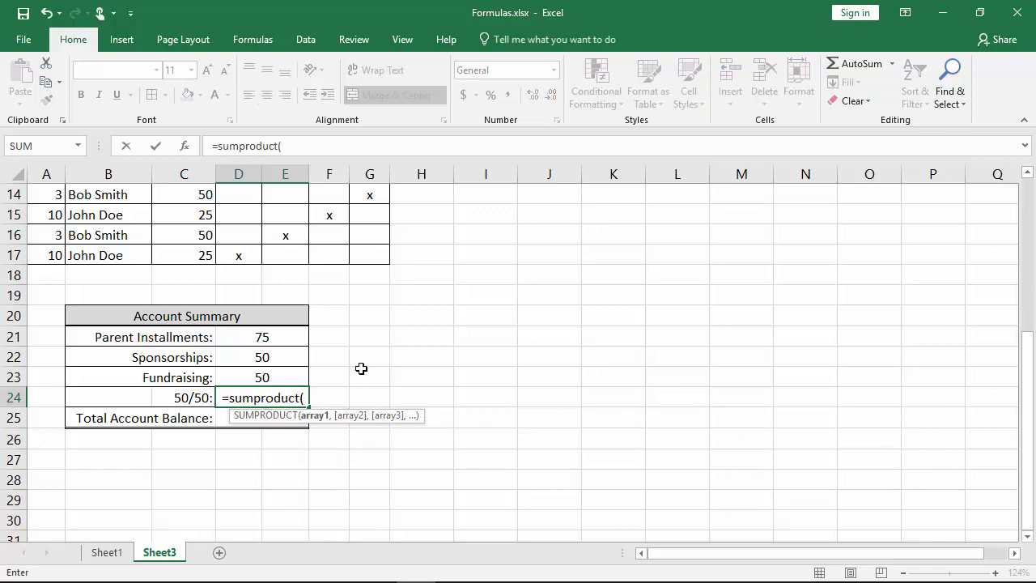
pyautogui.scroll(4, 396, 352)
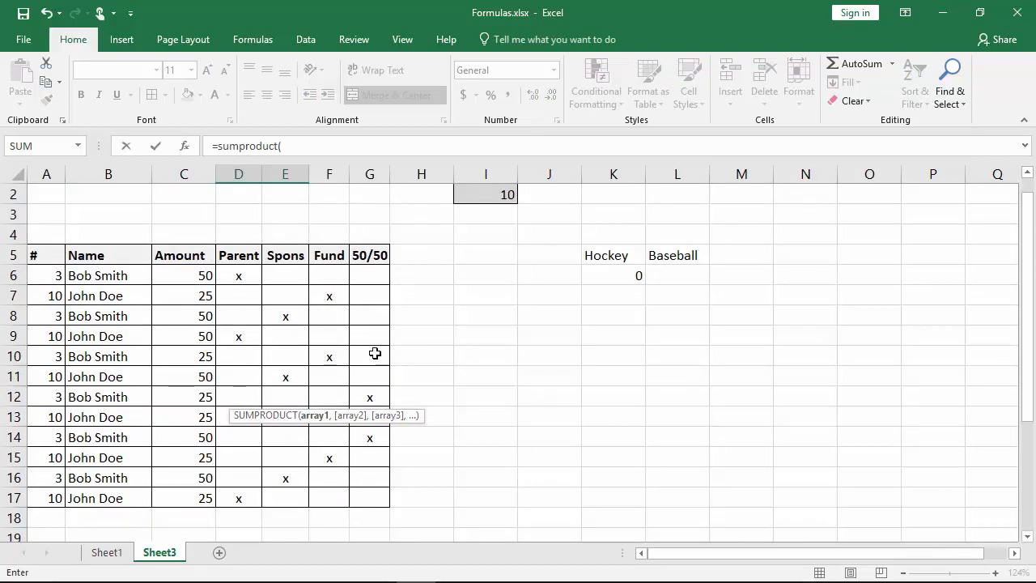
pyautogui.moveTo(57, 275); pyautogui.dragTo(30, 491)
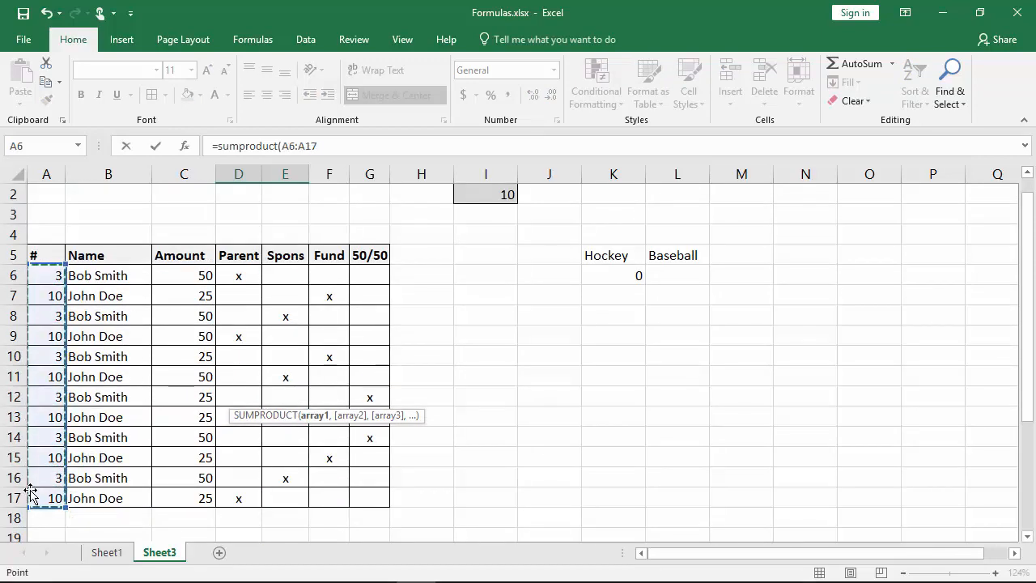
pyautogui.click(280, 146)
pyautogui.write('--')
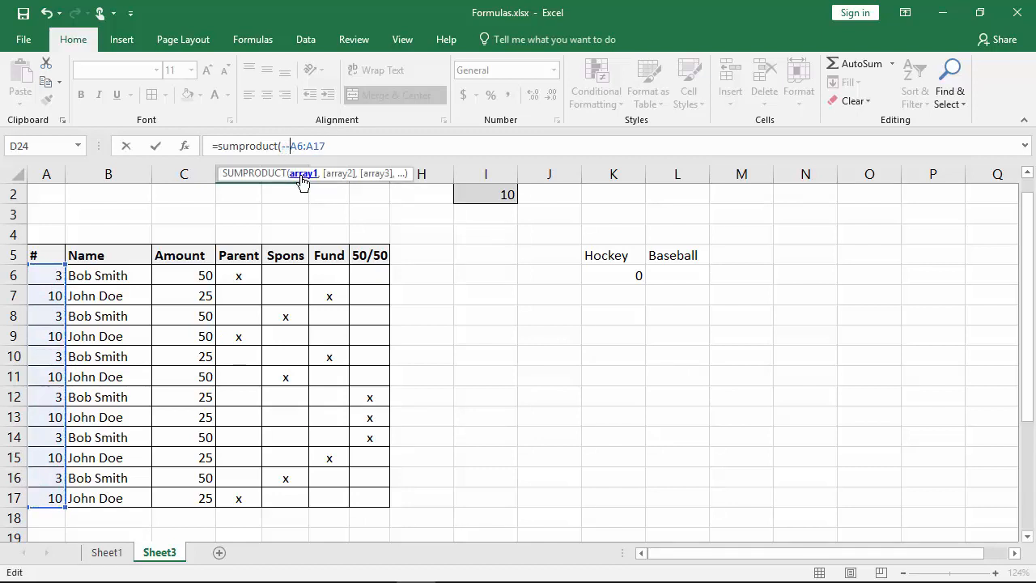
pyautogui.write('(')
pyautogui.click(501, 194)
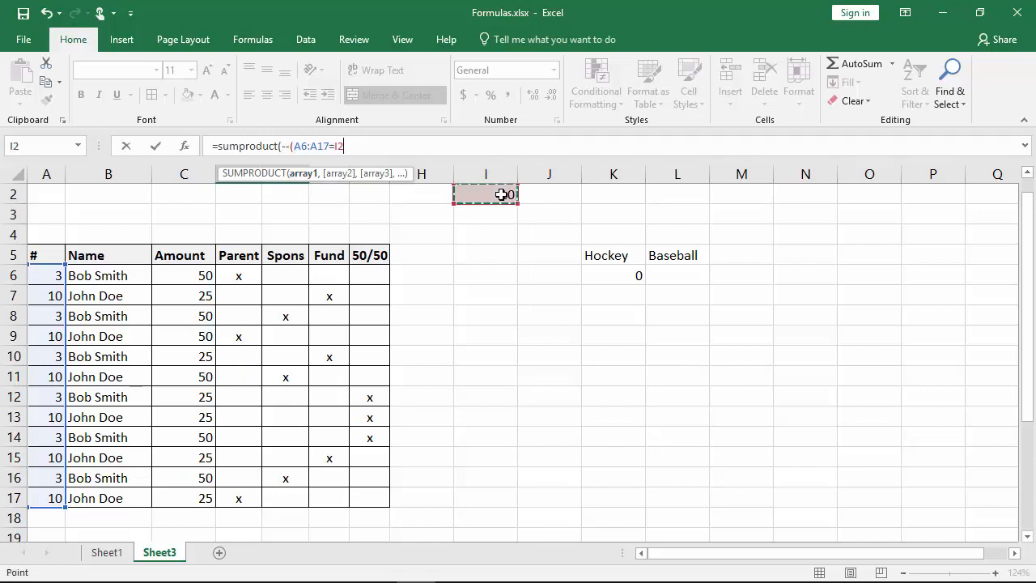
pyautogui.write(')*')
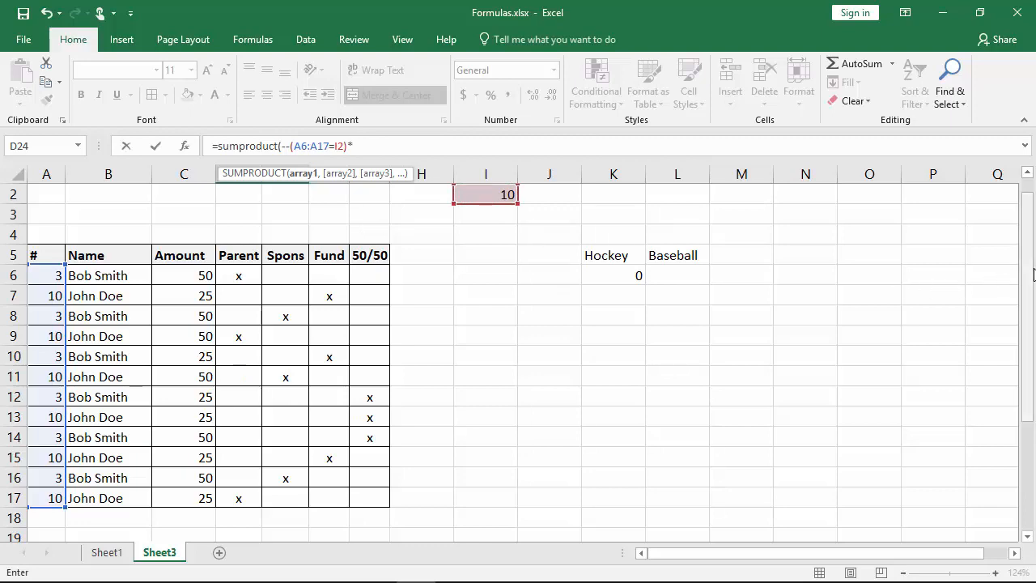
# Multiply the number condition by --(G6:G17="x") and the amounts C6:C17, completing the 50/50 formula
pyautogui.moveTo(1033, 276)
pyautogui.mouseDown()
pyautogui.moveTo(1026, 386)
pyautogui.moveTo(1025, 267)
pyautogui.mouseUp()
pyautogui.moveTo(364, 256); pyautogui.dragTo(375, 481)
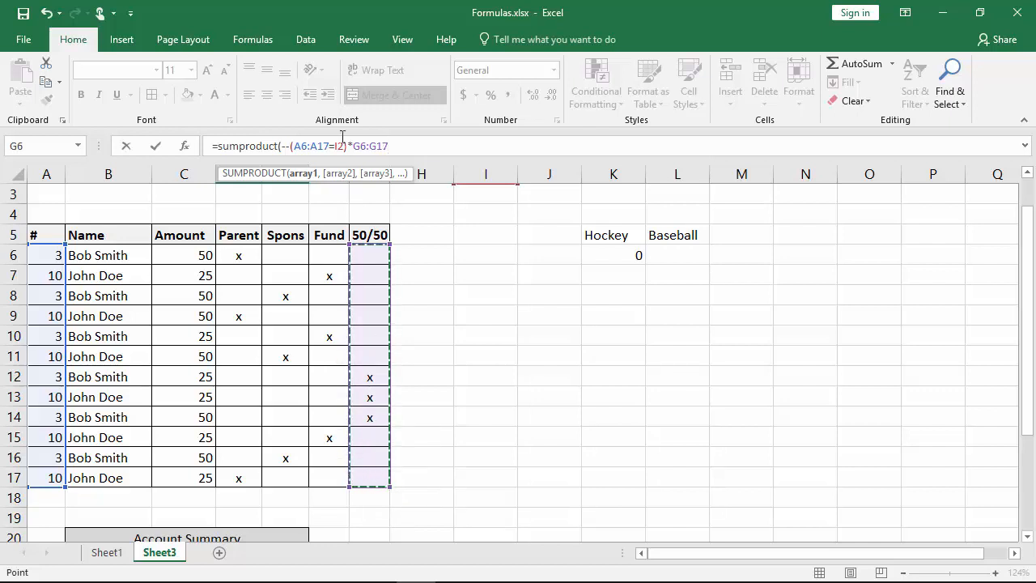
pyautogui.click(353, 146)
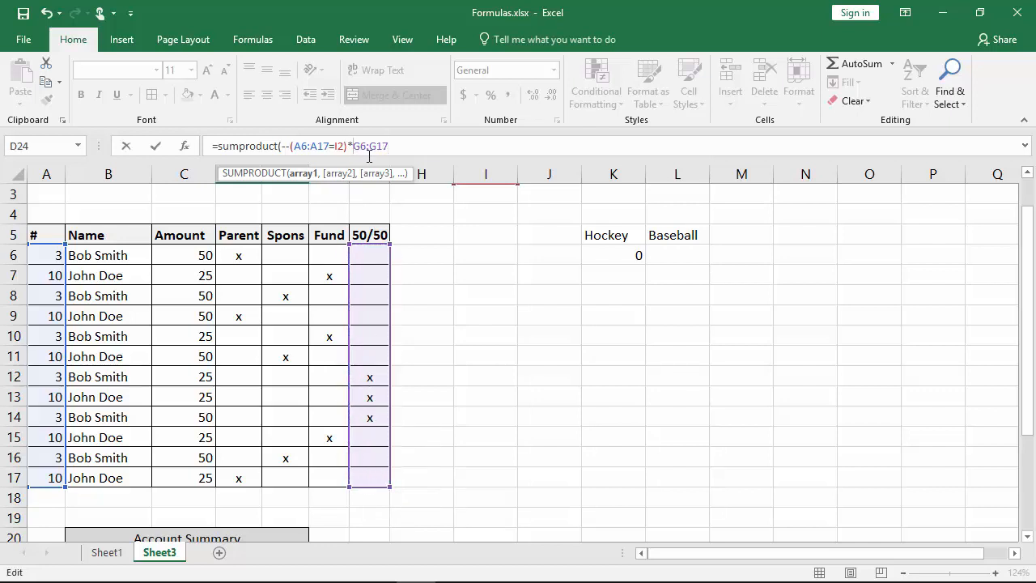
pyautogui.write('--(')
pyautogui.moveTo(203, 254); pyautogui.dragTo(208, 470)
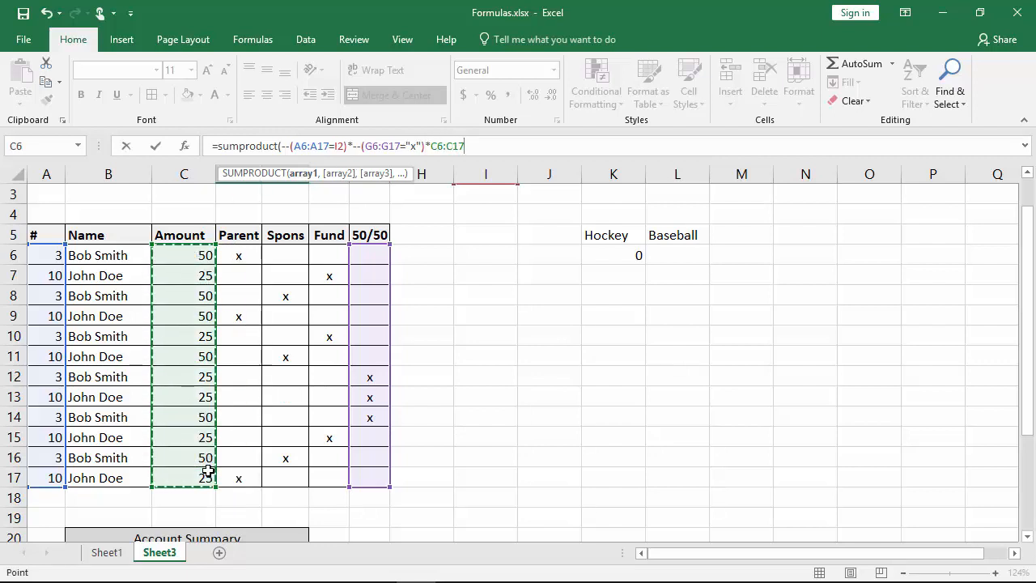
pyautogui.write(')')
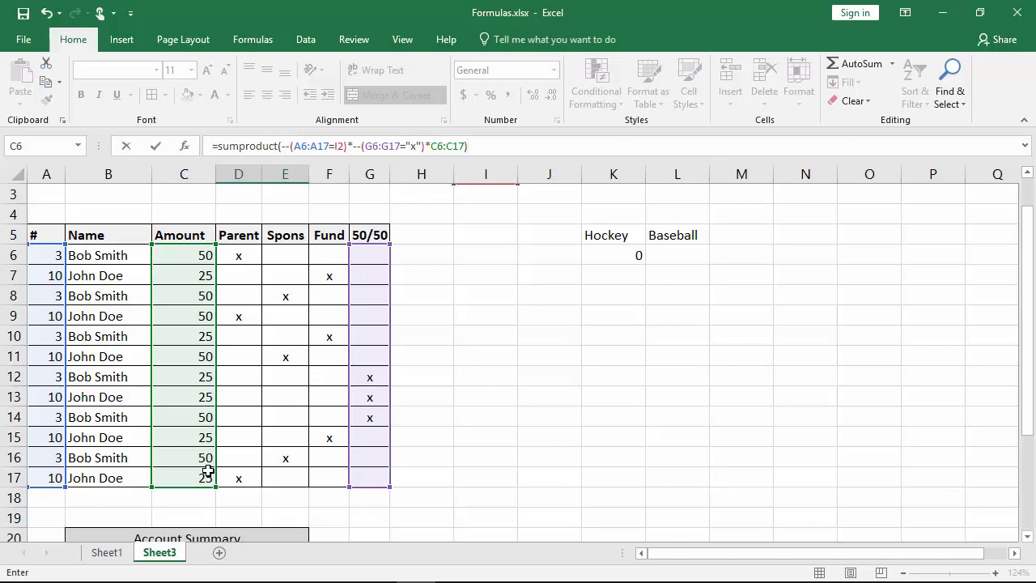
pyautogui.press('Return')
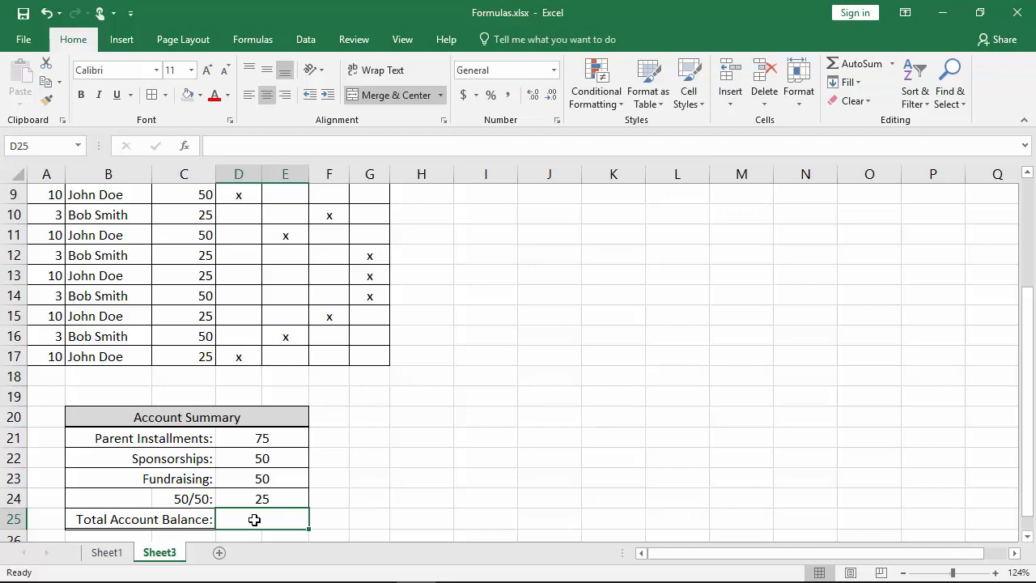
# Add an AutoSum of D21:E24 in D25 as the Total Account Balance
pyautogui.hotkey('alt', '=')
pyautogui.press('Return')
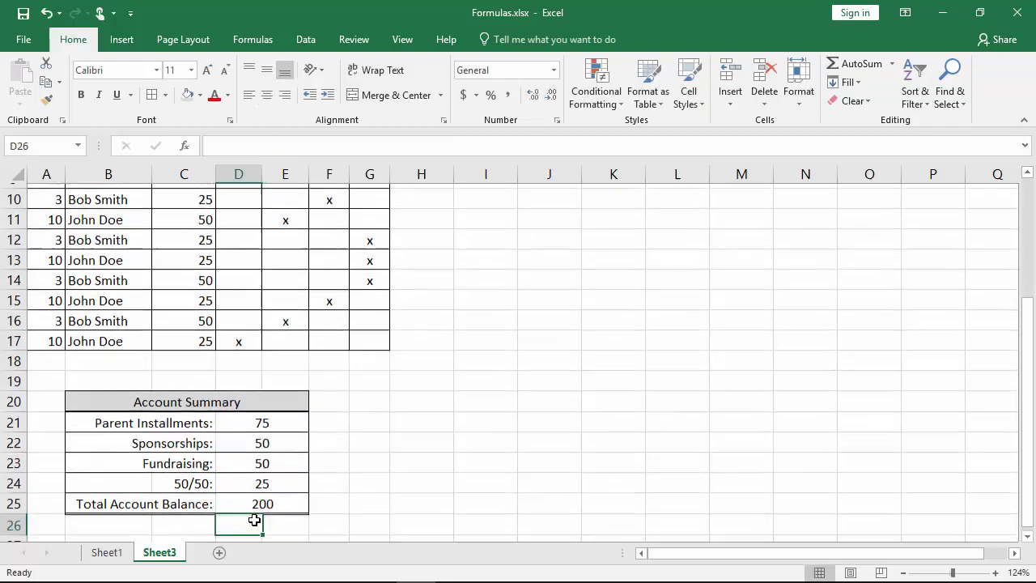
# Set the lookup number in I2 to 3 and check the Account Summary totals
pyautogui.scroll(3, 388, 490)
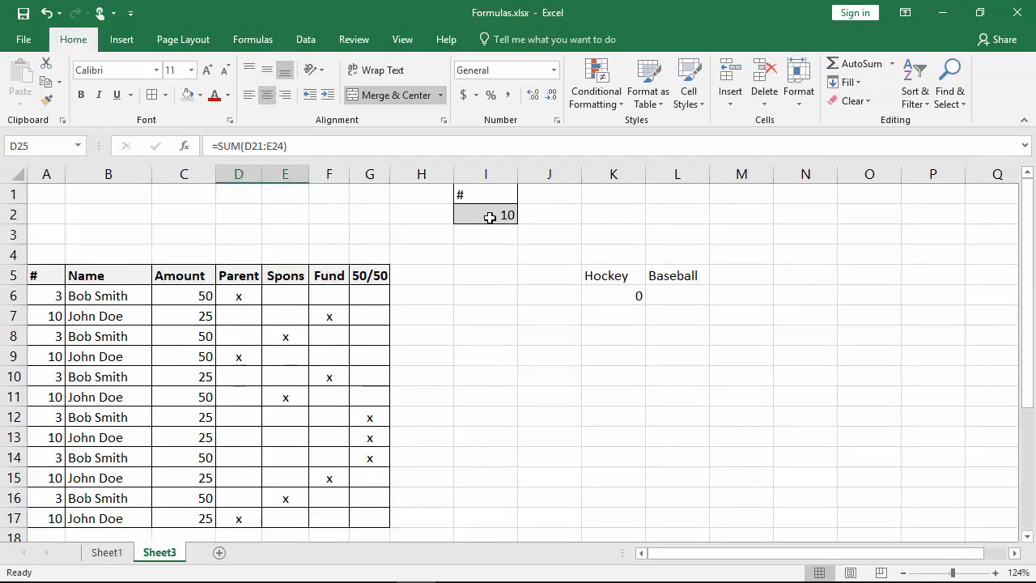
pyautogui.click(492, 215)
pyautogui.write('3')
pyautogui.press('Return')
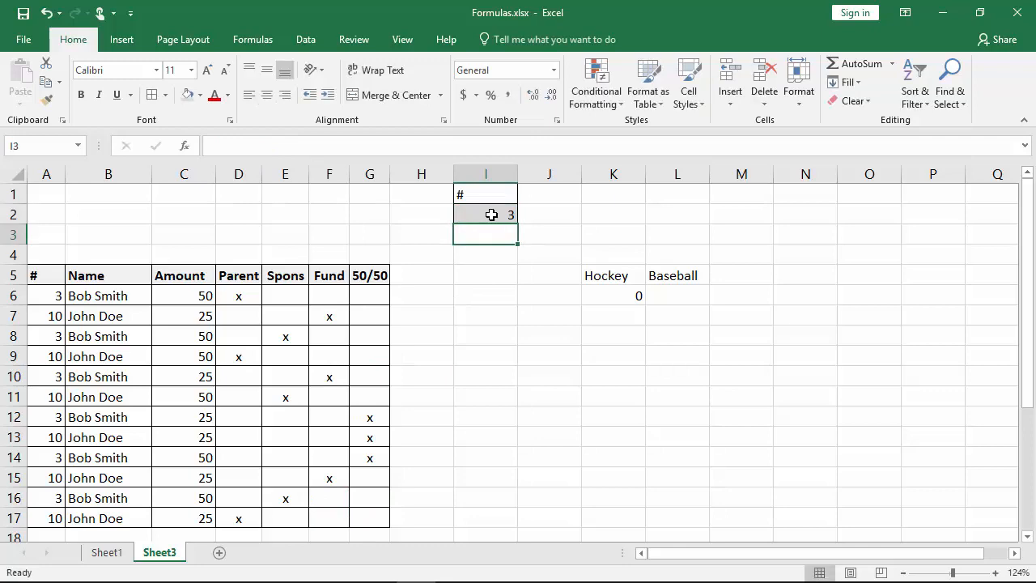
pyautogui.scroll(-2, 460, 326)
pyautogui.scroll(-3, 460, 327)
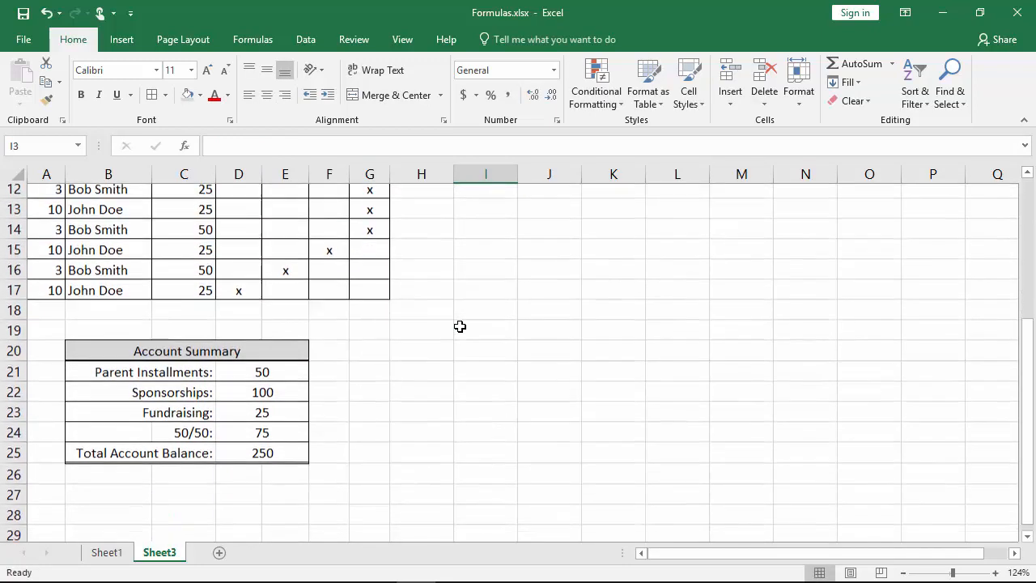
pyautogui.click(264, 436)
pyautogui.scroll(3, 349, 437)
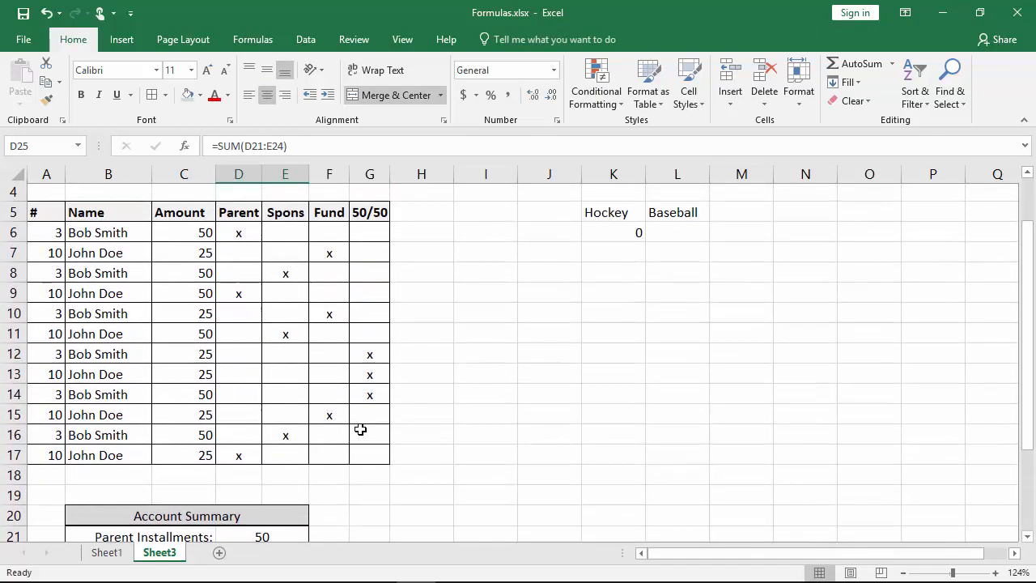
pyautogui.scroll(1, 274, 314)
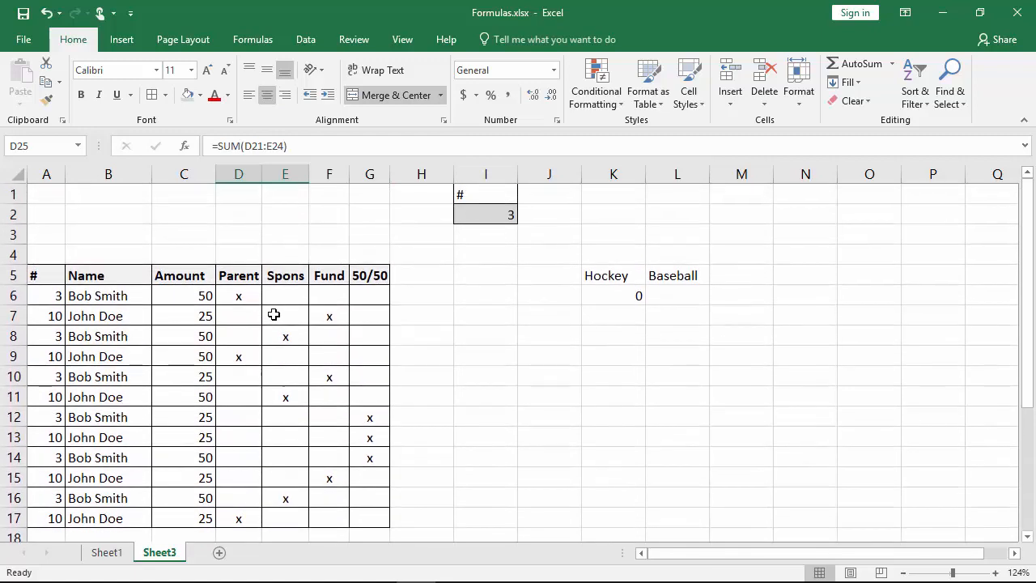
pyautogui.click(57, 298)
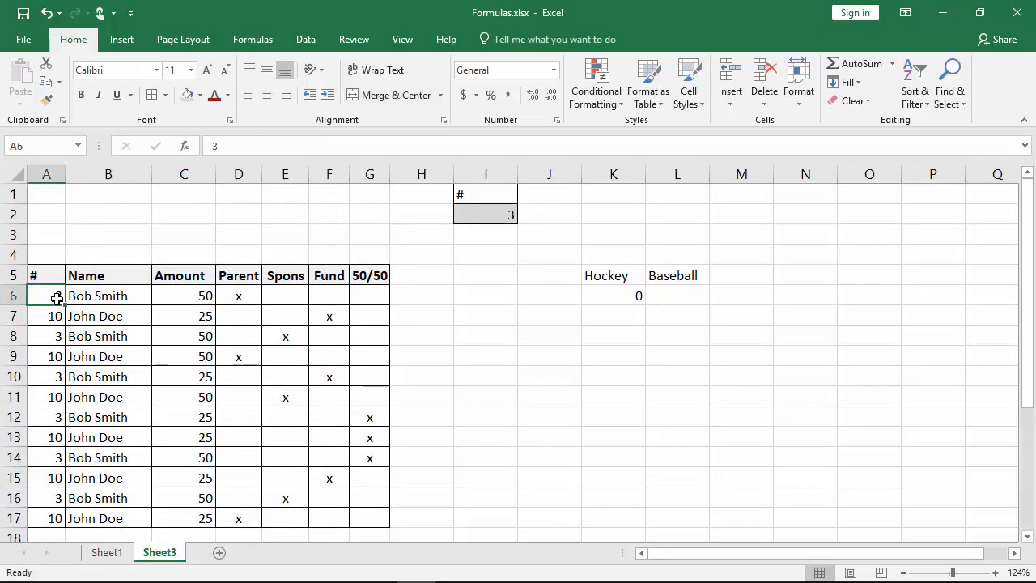
pyautogui.scroll(-1, 159, 309)
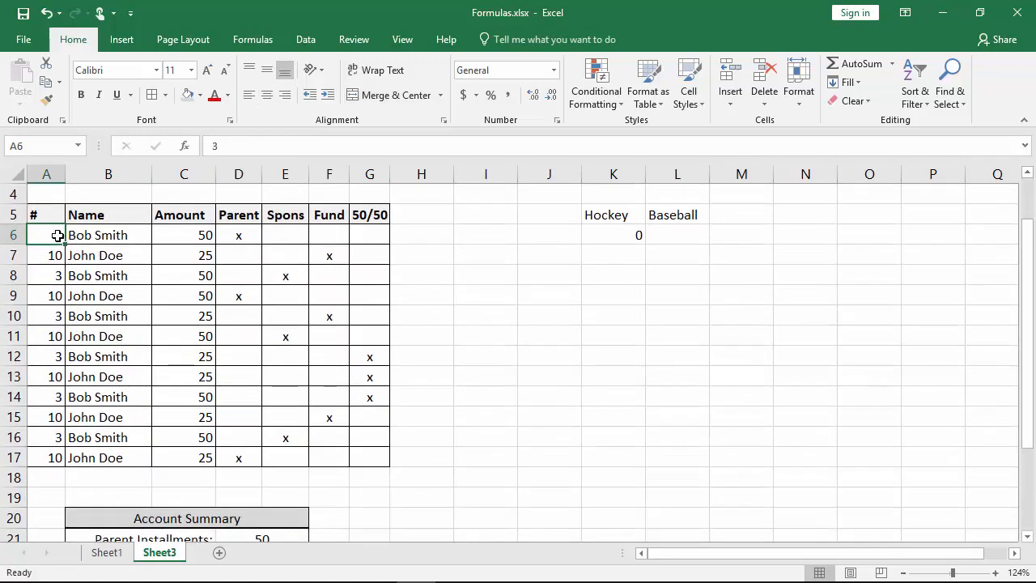
pyautogui.scroll(1, 71, 340)
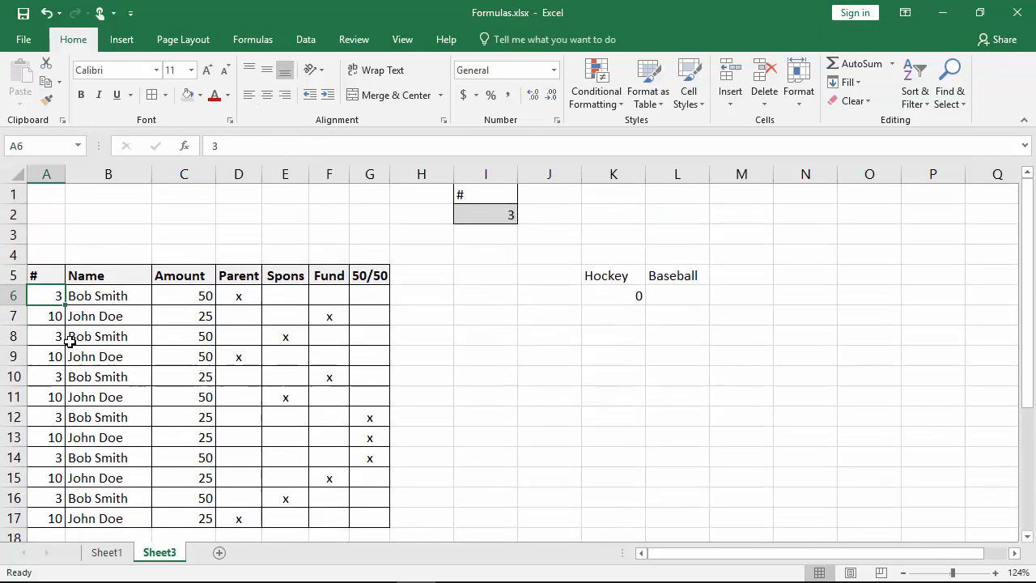
pyautogui.click(477, 217)
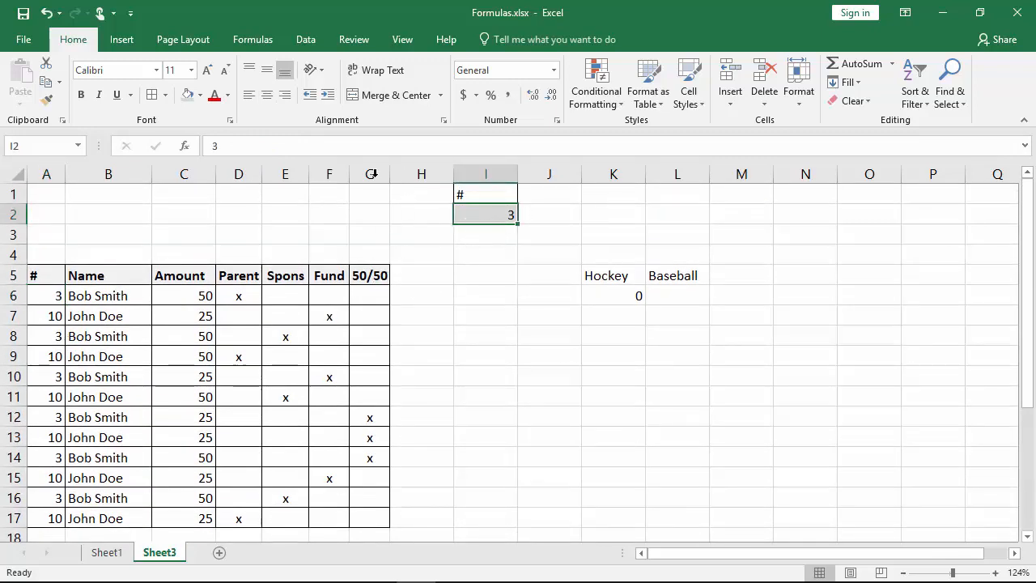
# Clear the leftover Hockey and Baseball cells in K5:M6 and return to cell A1
pyautogui.moveTo(617, 279); pyautogui.dragTo(710, 300)
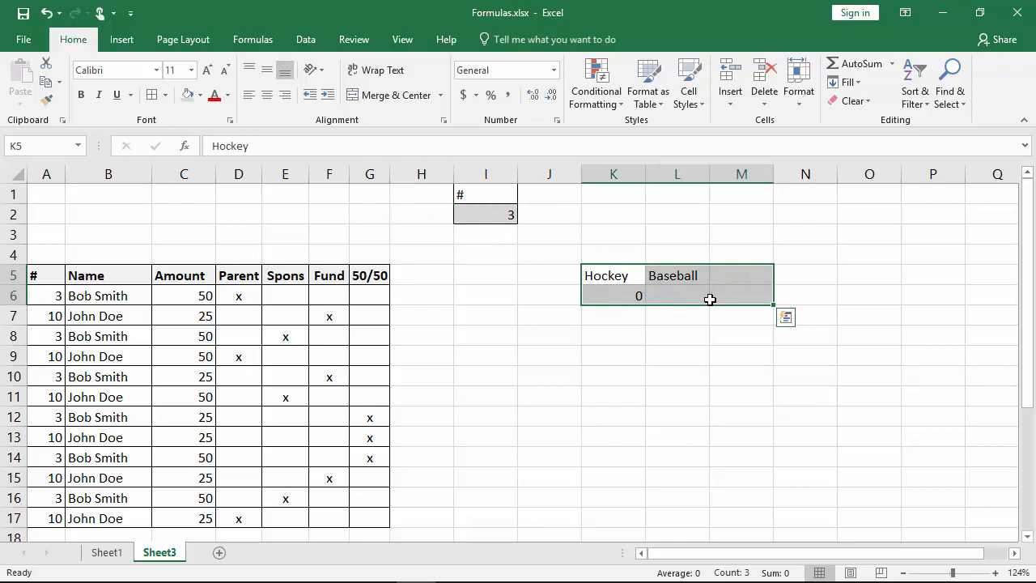
pyautogui.press('Delete')
pyautogui.click(620, 277)
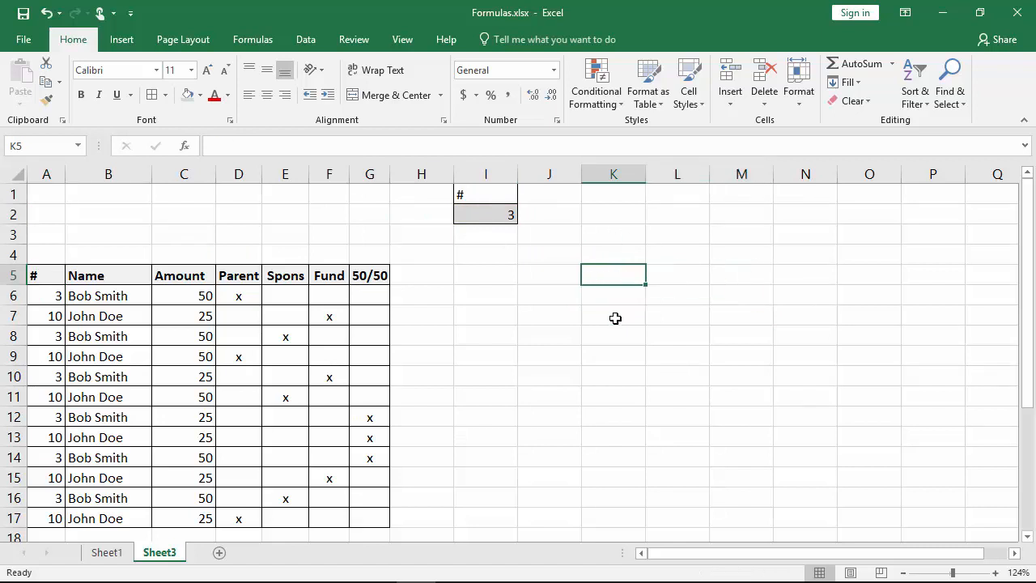
pyautogui.hotkey('ctrl', 'Home')
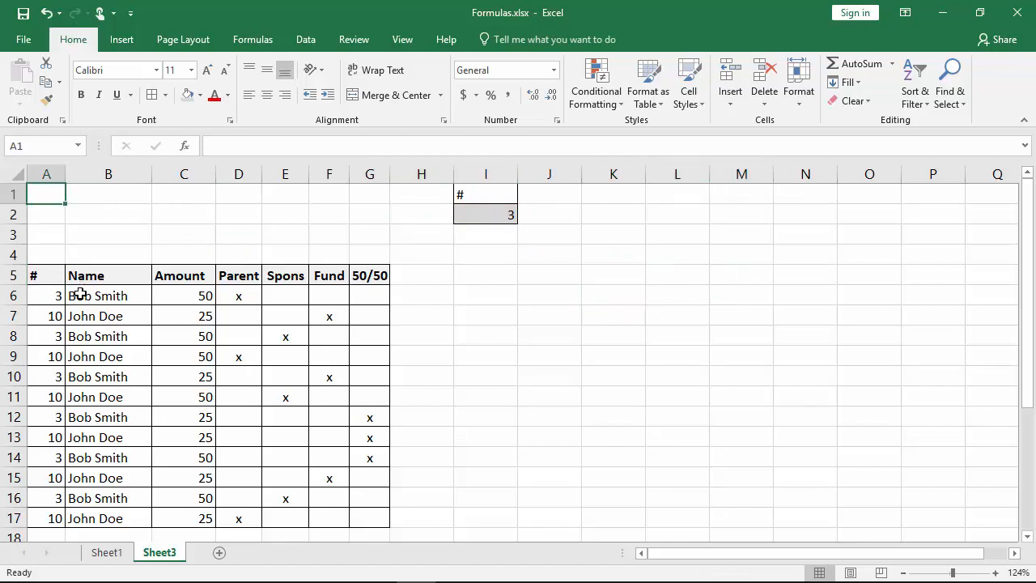
# Filter the list A5:G17 in place with an Advanced Filter, using I1:I2 as the criteria range
pyautogui.click(494, 214)
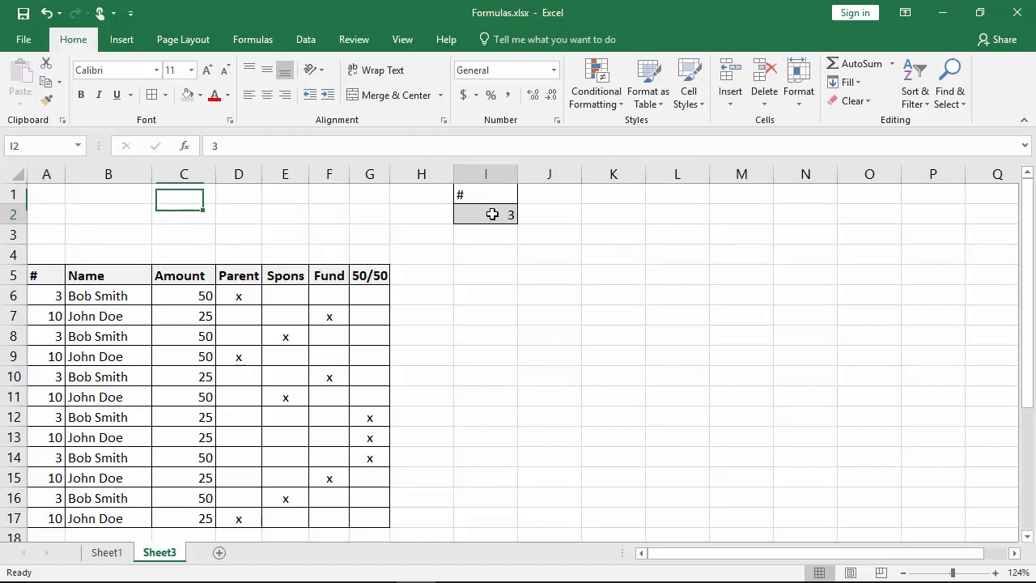
pyautogui.click(48, 299)
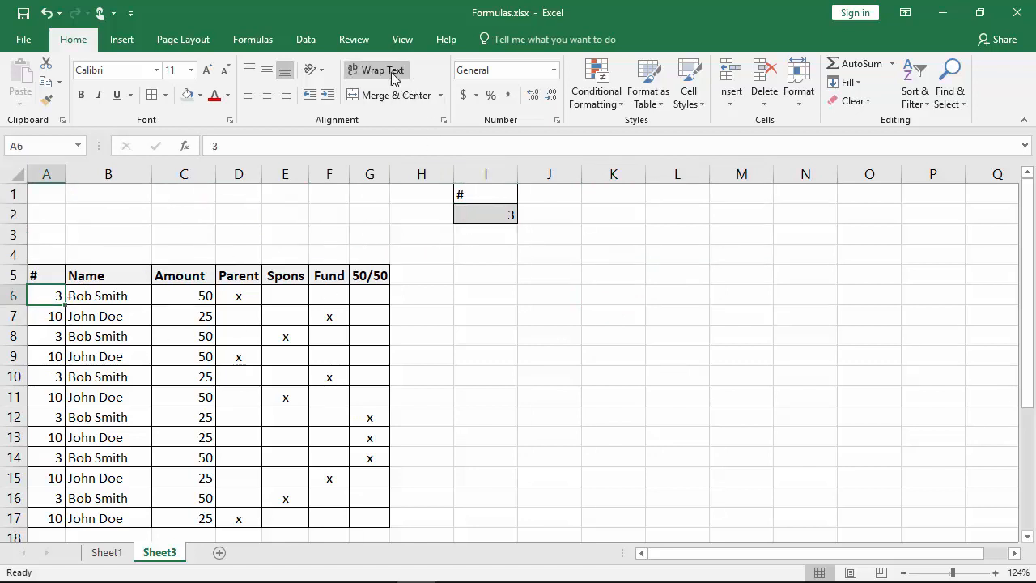
pyautogui.click(306, 40)
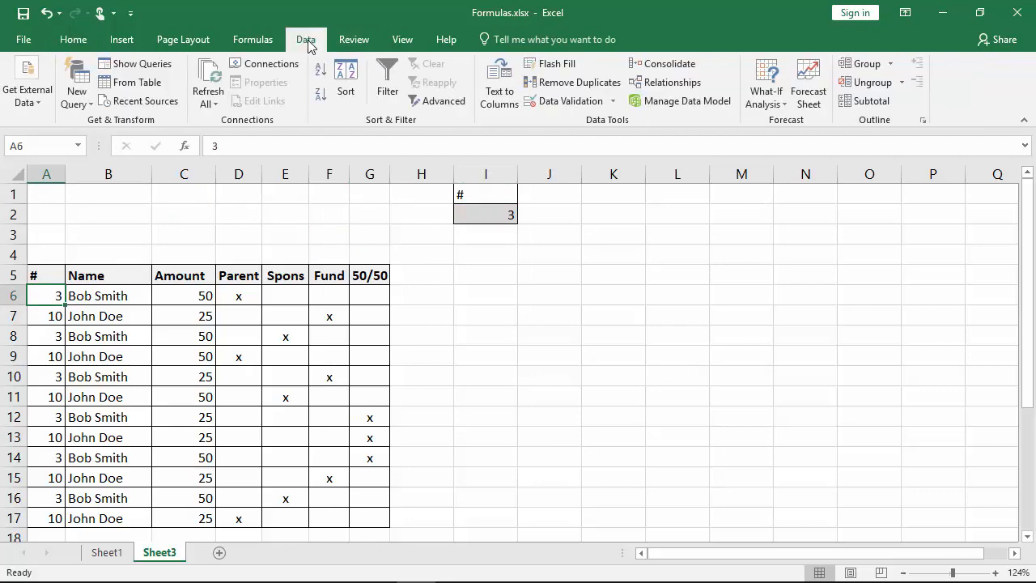
pyautogui.click(439, 103)
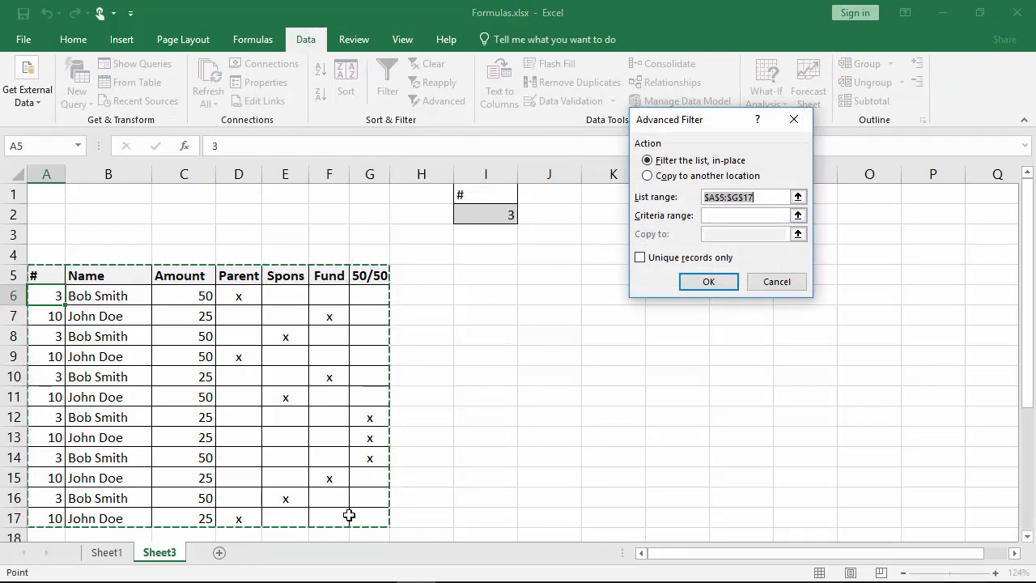
pyautogui.click(798, 217)
pyautogui.moveTo(476, 198); pyautogui.dragTo(472, 207)
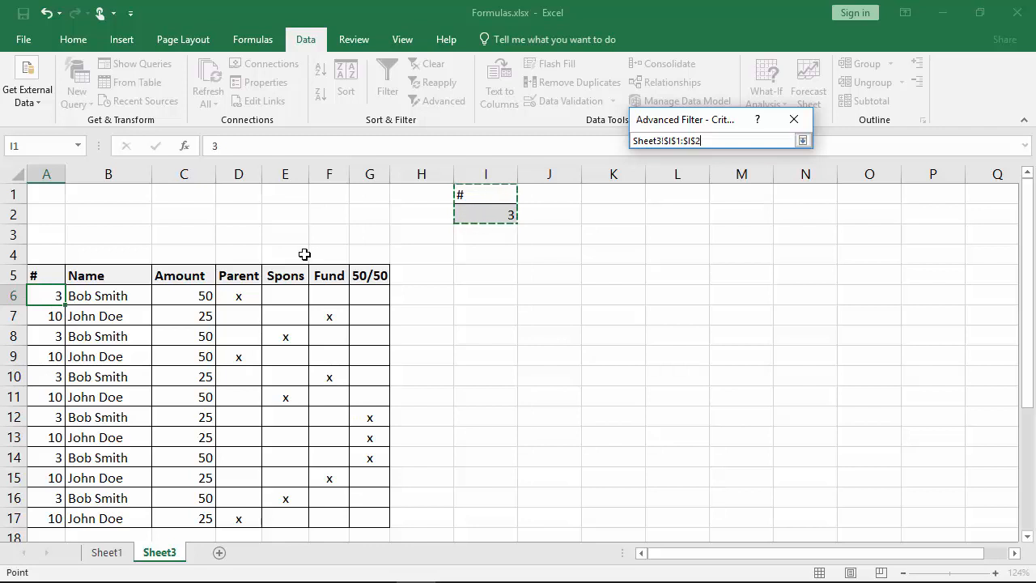
pyautogui.click(802, 140)
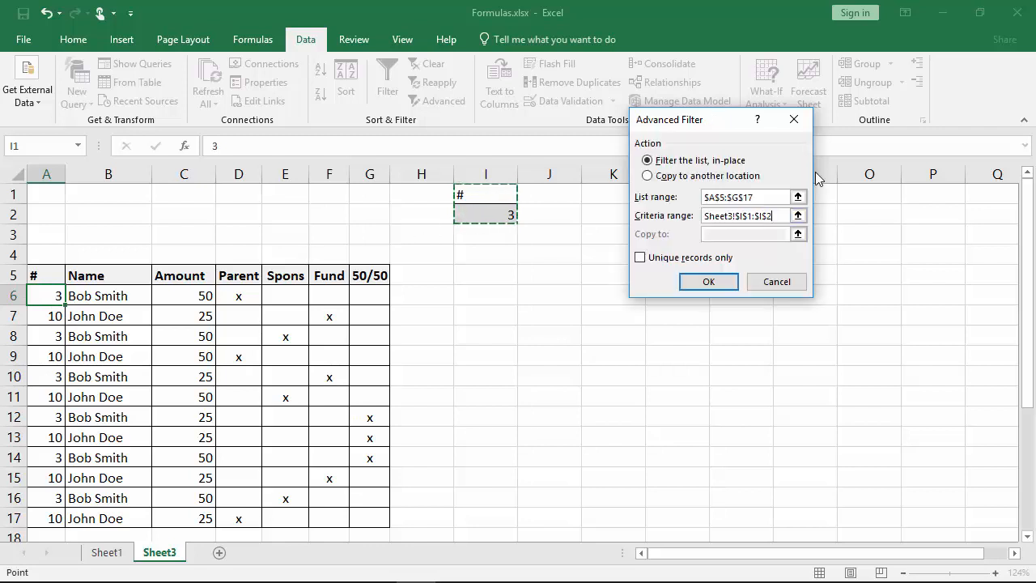
pyautogui.click(709, 281)
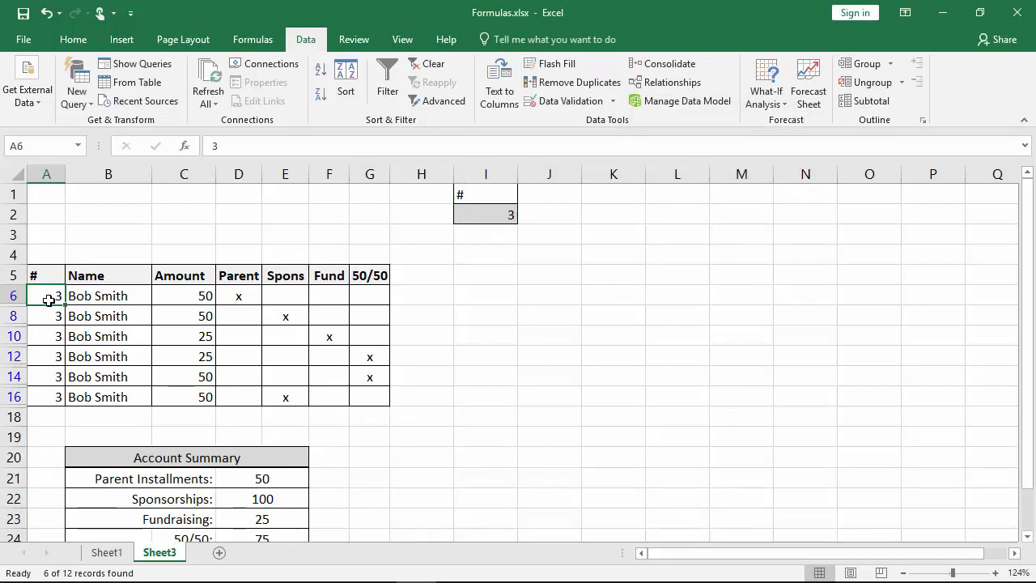
# Select the filtered amounts in C6:C16 to compare their sum with the Total Account Balance
pyautogui.scroll(-1, 327, 302)
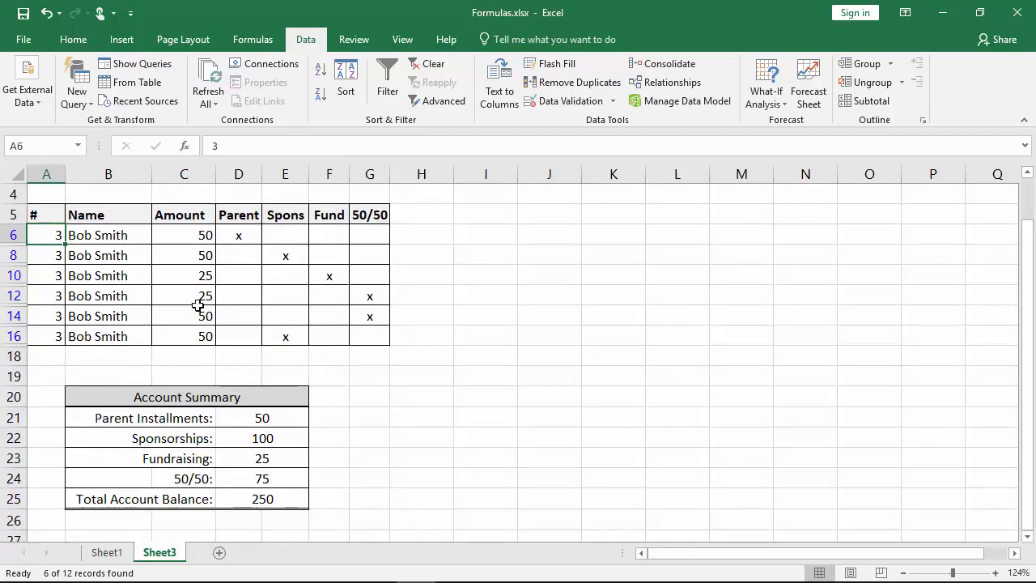
pyautogui.moveTo(177, 235); pyautogui.dragTo(181, 330)
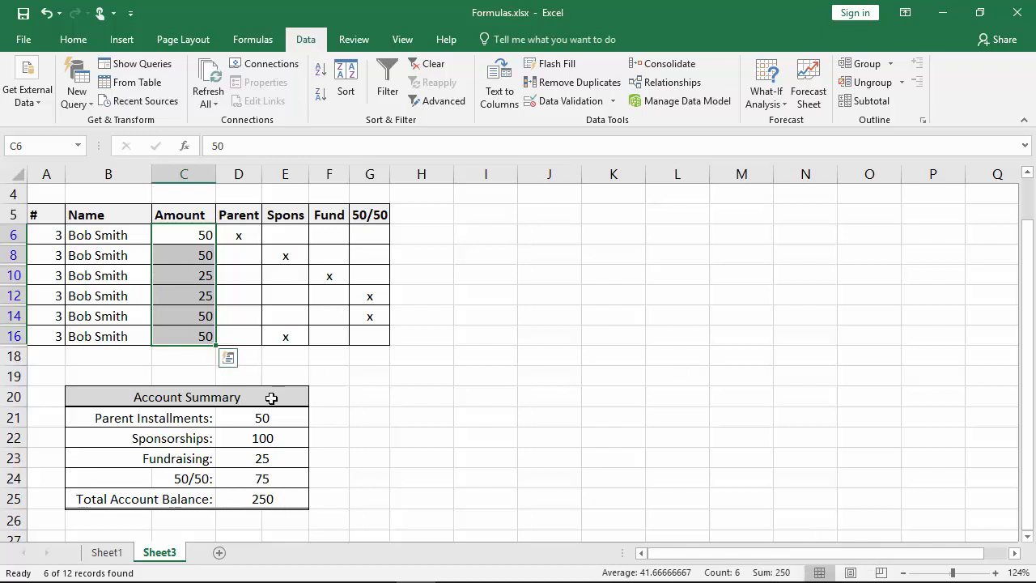
# Compare the filtered Parent, Spons, Fund and 50/50 amounts for number 3 with the matching Account Summary totals
pyautogui.click(240, 234)
pyautogui.click(206, 234)
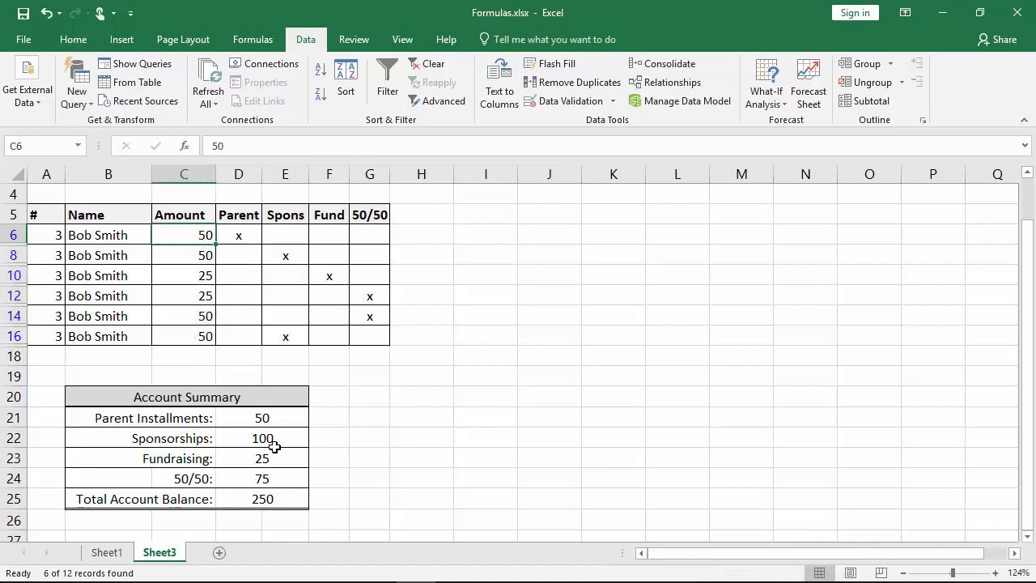
pyautogui.click(263, 416)
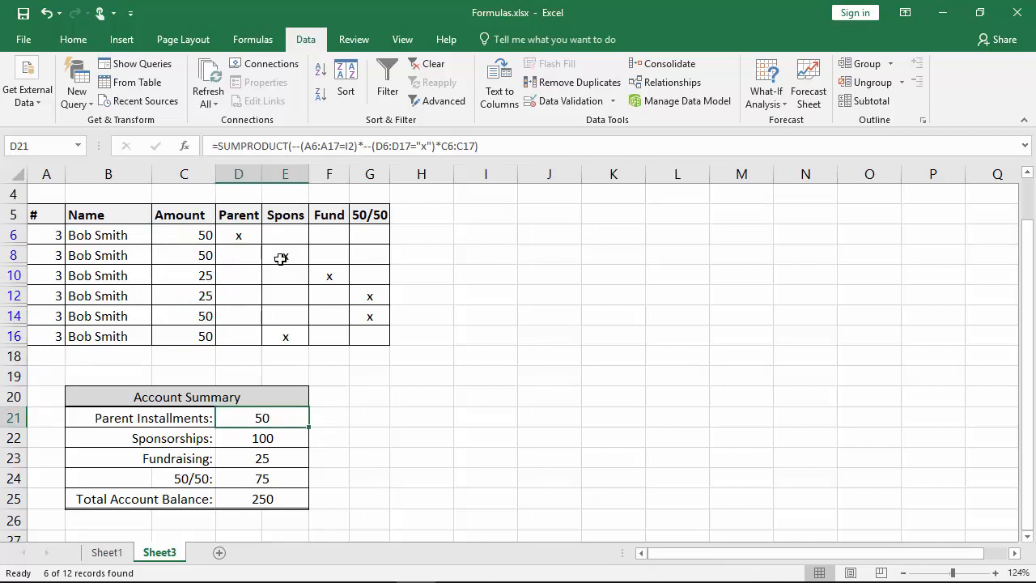
pyautogui.click(197, 258)
pyautogui.click(202, 336)
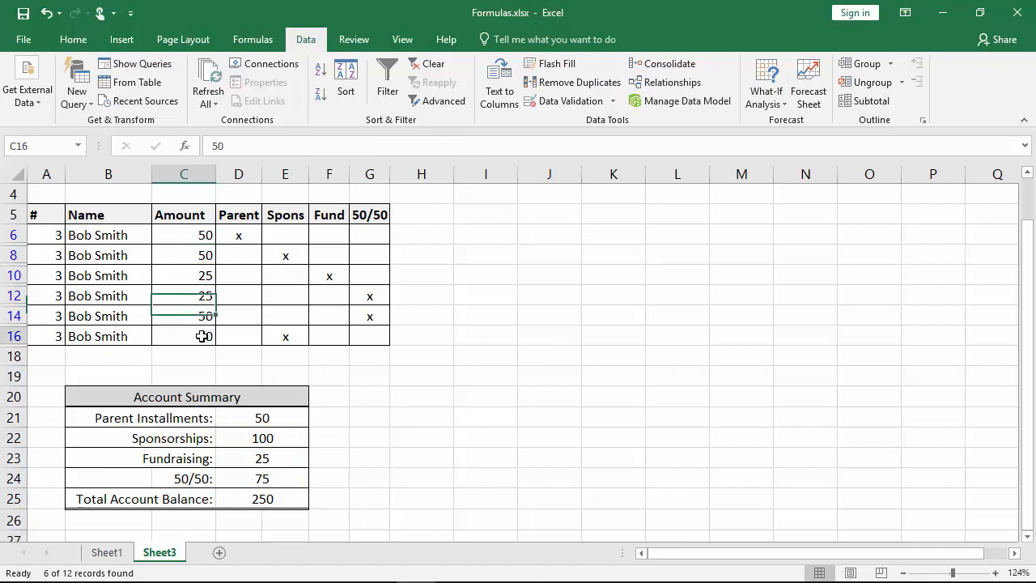
pyautogui.click(261, 437)
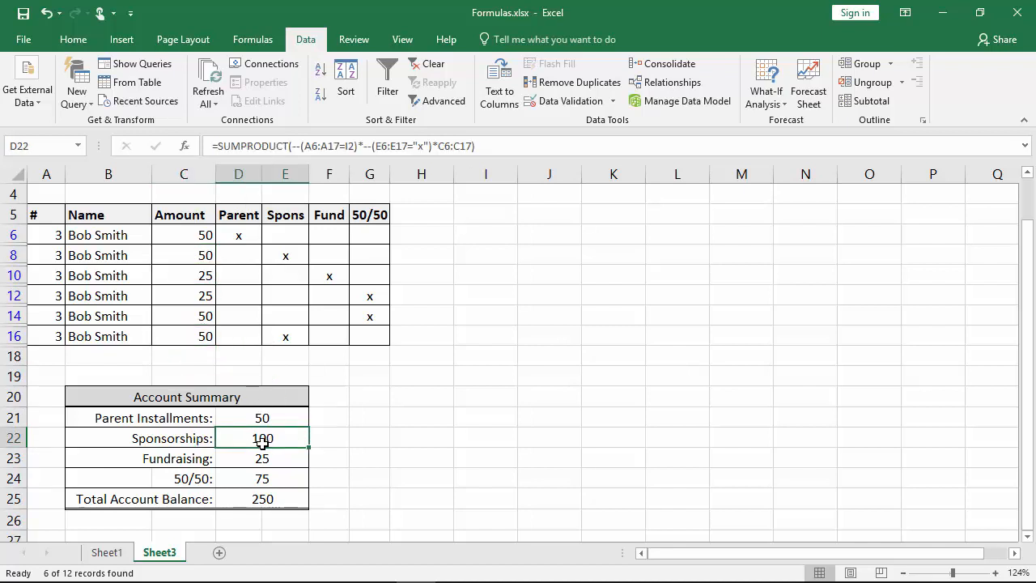
pyautogui.click(335, 276)
pyautogui.click(204, 275)
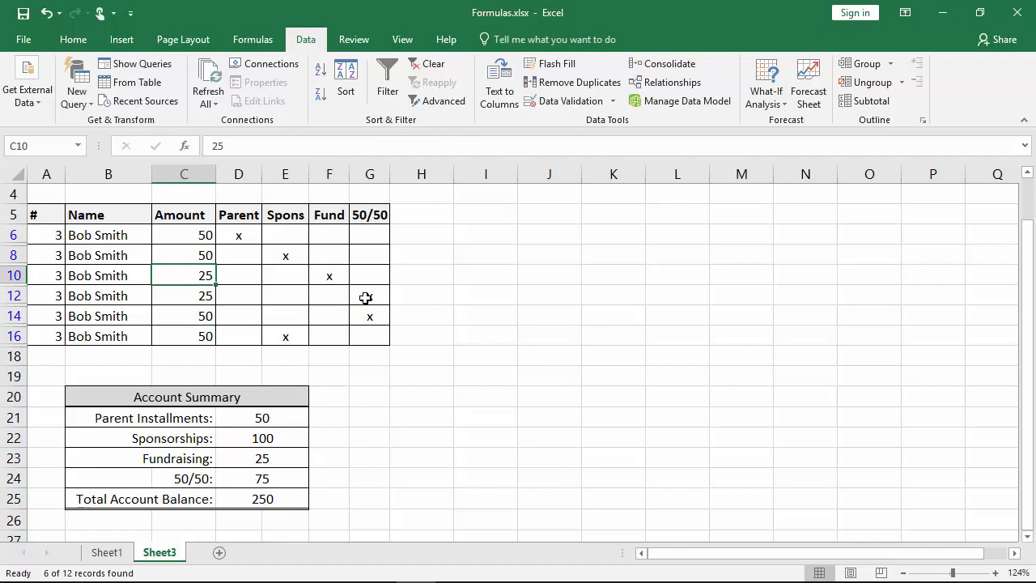
pyautogui.click(268, 478)
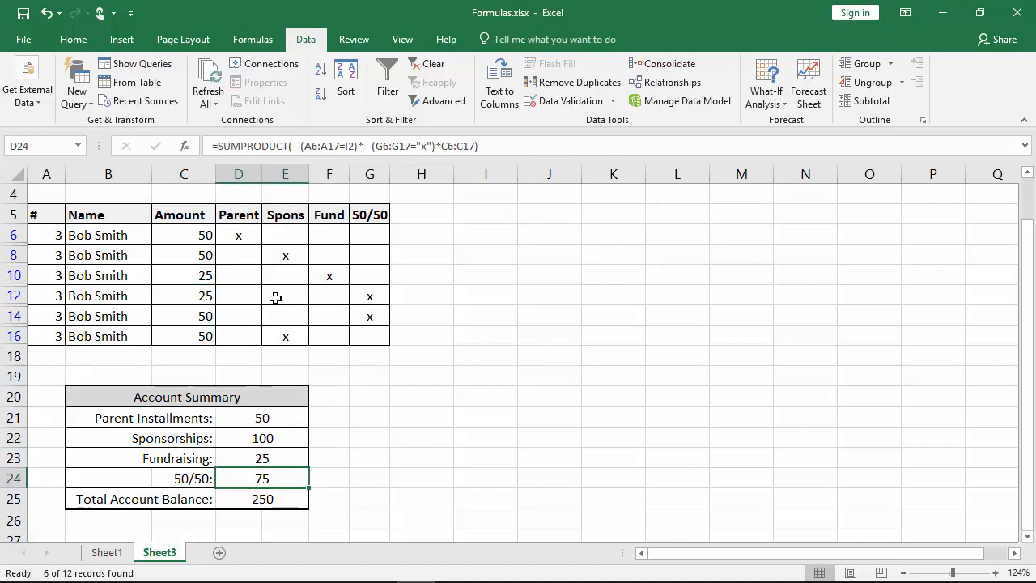
# Set the lookup number in I2 to 10
pyautogui.scroll(1, 275, 296)
pyautogui.click(491, 217)
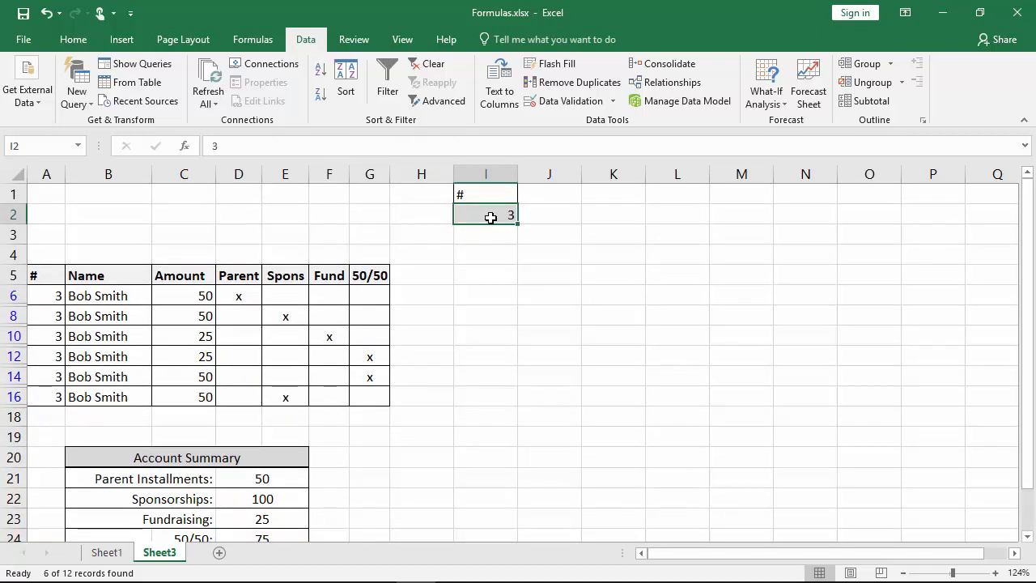
pyautogui.write('10')
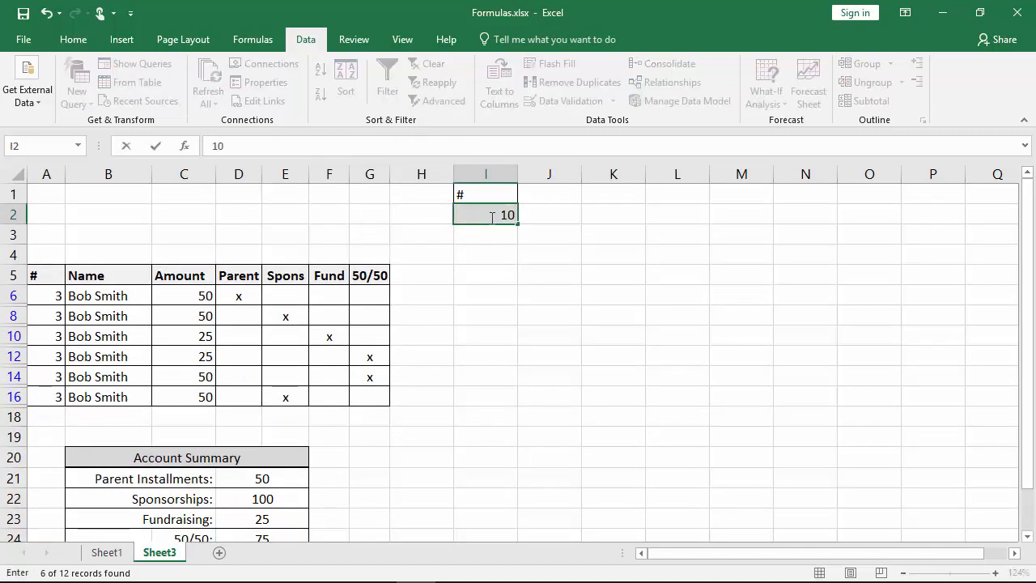
pyautogui.press('Return')
pyautogui.click(491, 217)
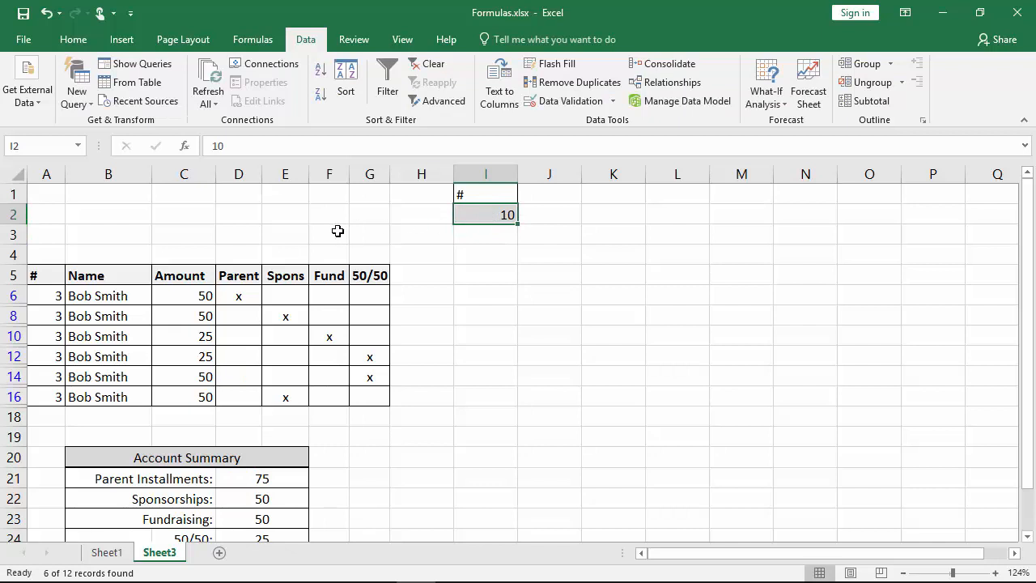
# Rerun the in-place Advanced Filter on A5:G17 with criteria range I1:I2 to list only the records for number 10
pyautogui.click(51, 295)
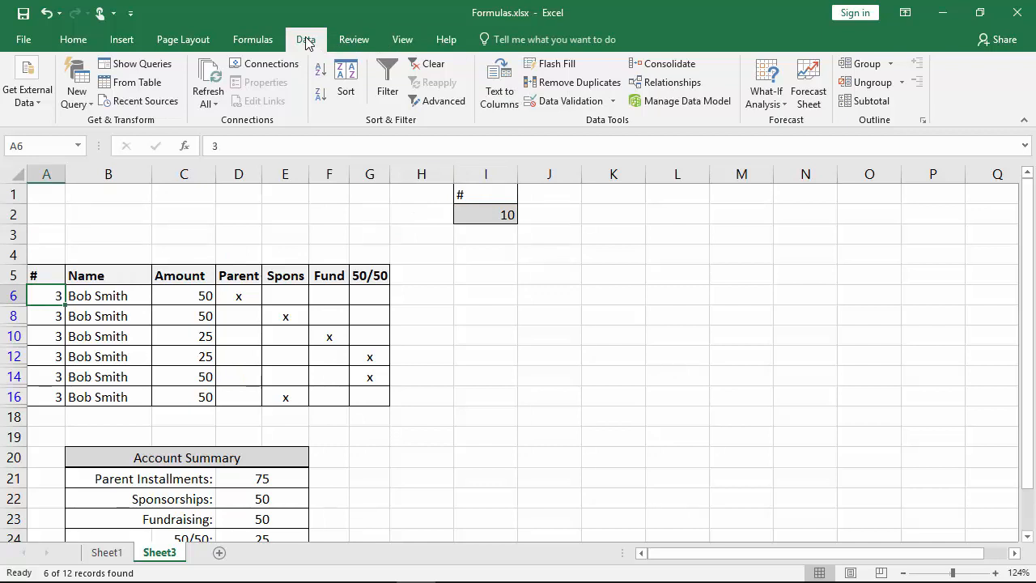
pyautogui.click(437, 104)
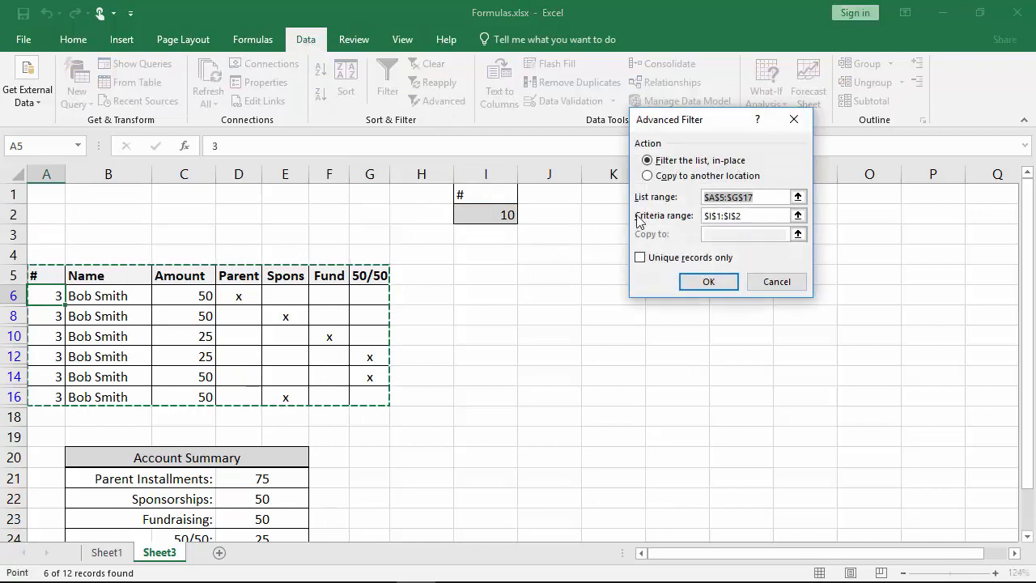
pyautogui.click(709, 282)
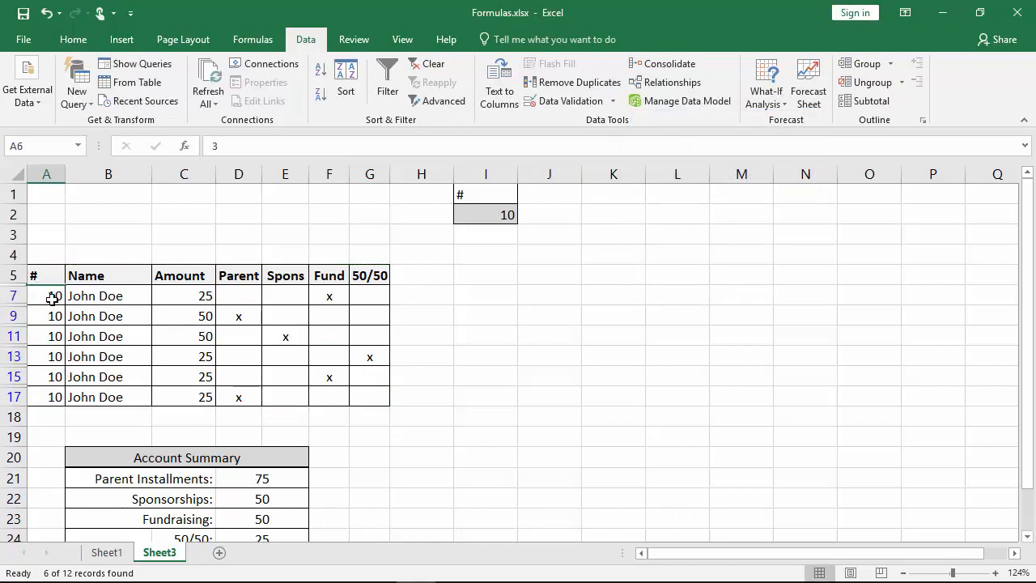
# Compare the filtered Parent, Spons, Fund and 50/50 amounts for number 10 with the matching Account Summary totals
pyautogui.click(197, 310)
pyautogui.click(208, 396)
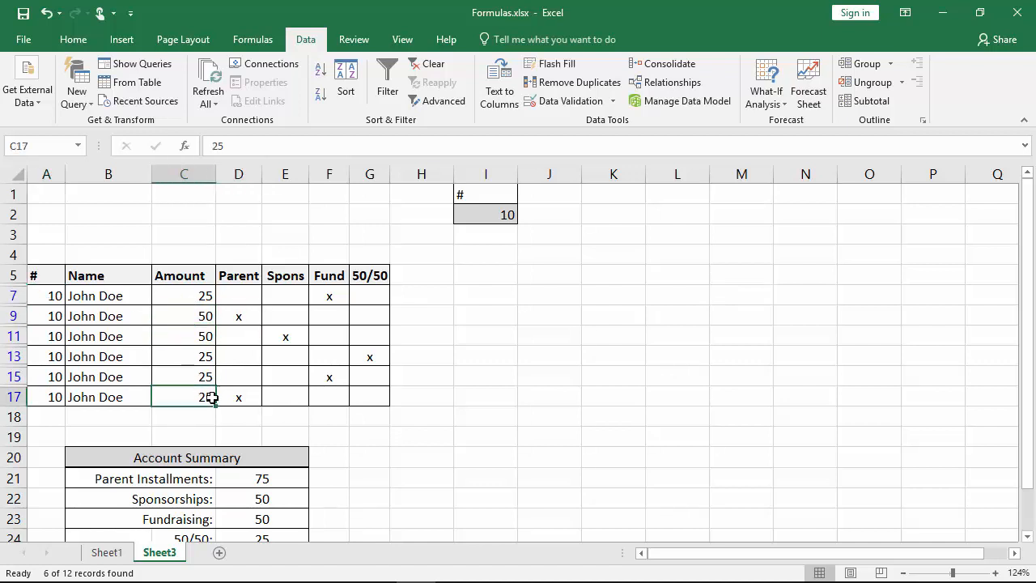
pyautogui.click(242, 399)
pyautogui.click(261, 479)
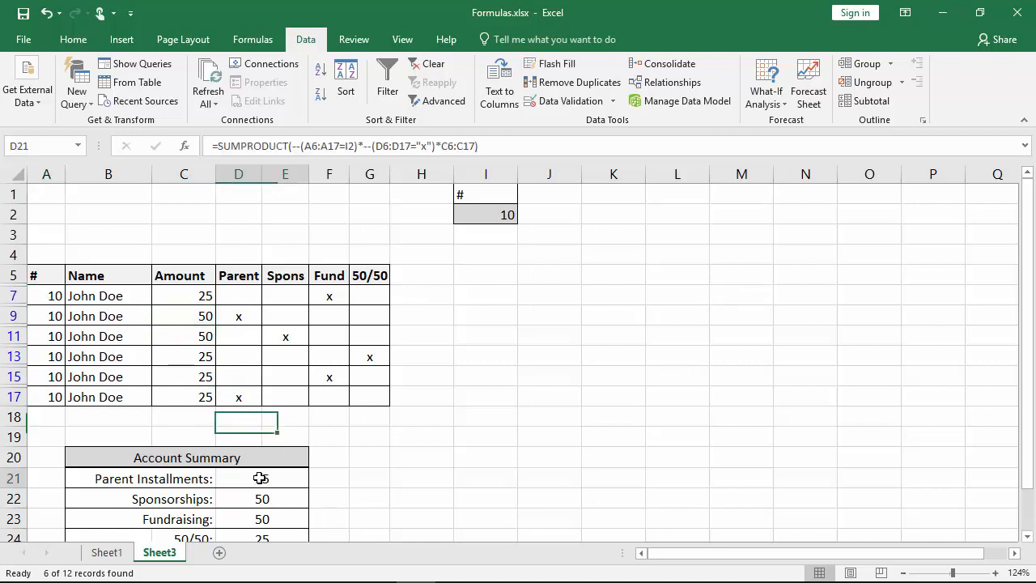
pyautogui.click(289, 336)
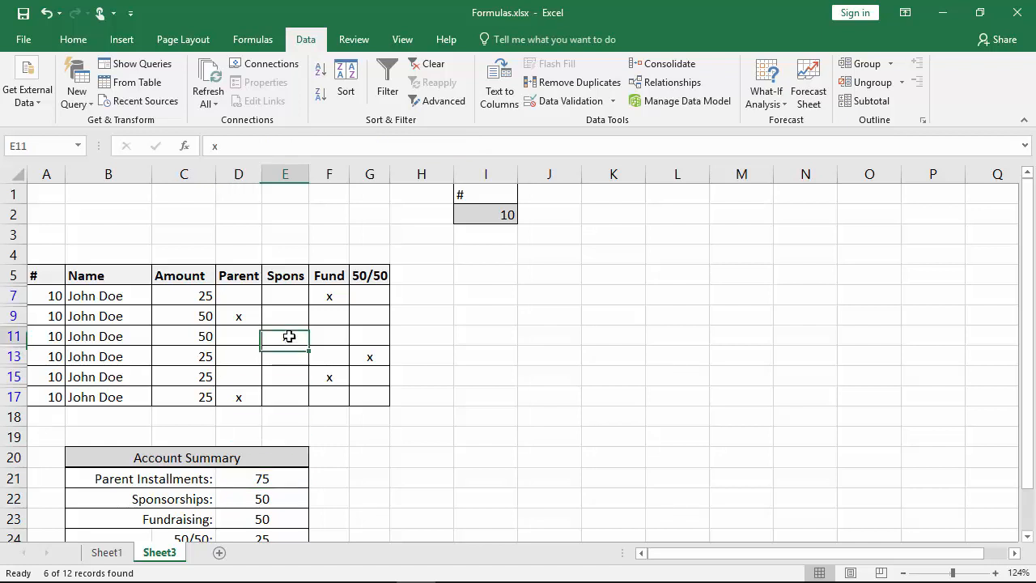
pyautogui.click(206, 336)
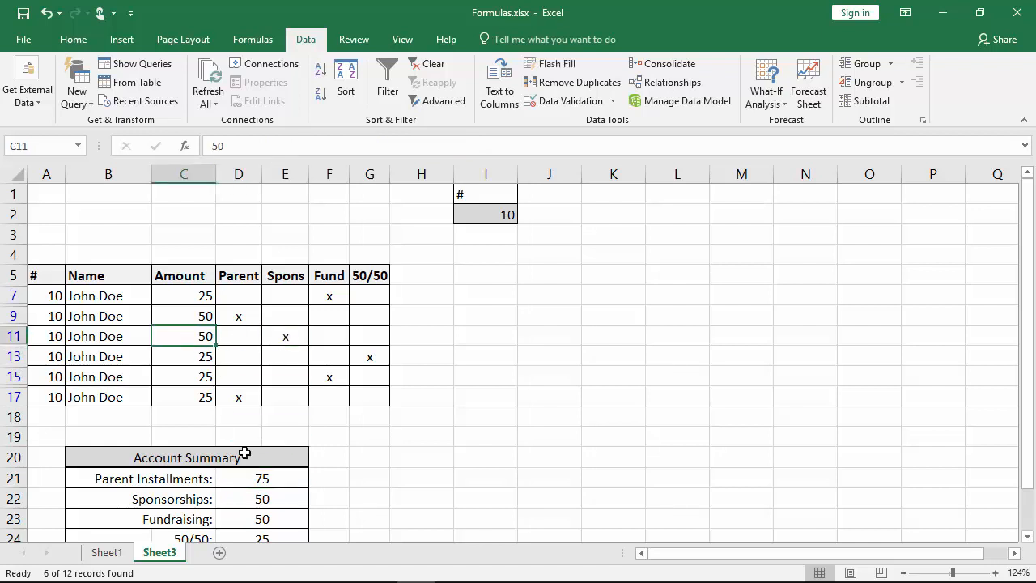
pyautogui.click(332, 295)
pyautogui.click(322, 377)
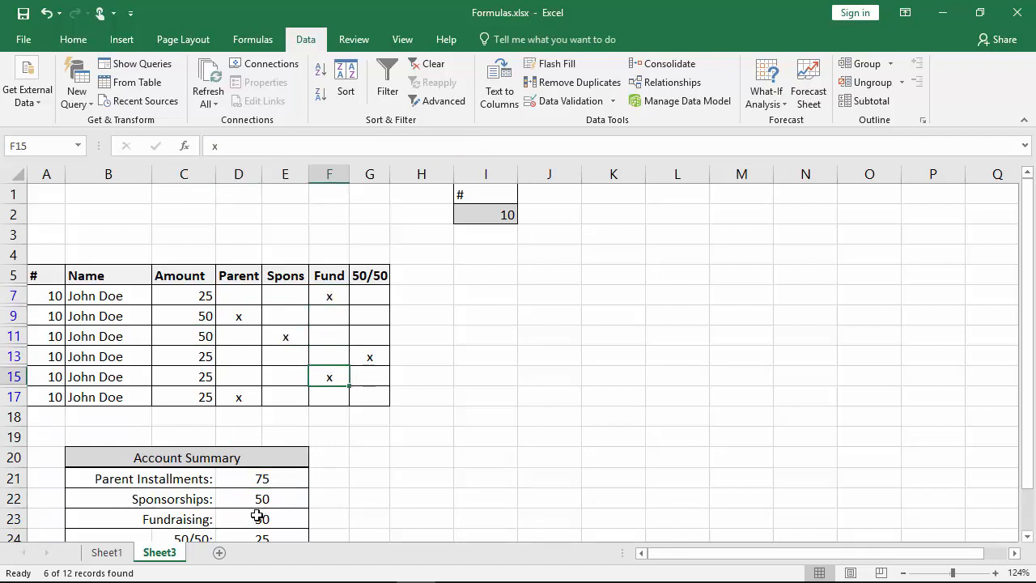
pyautogui.click(360, 357)
pyautogui.click(211, 357)
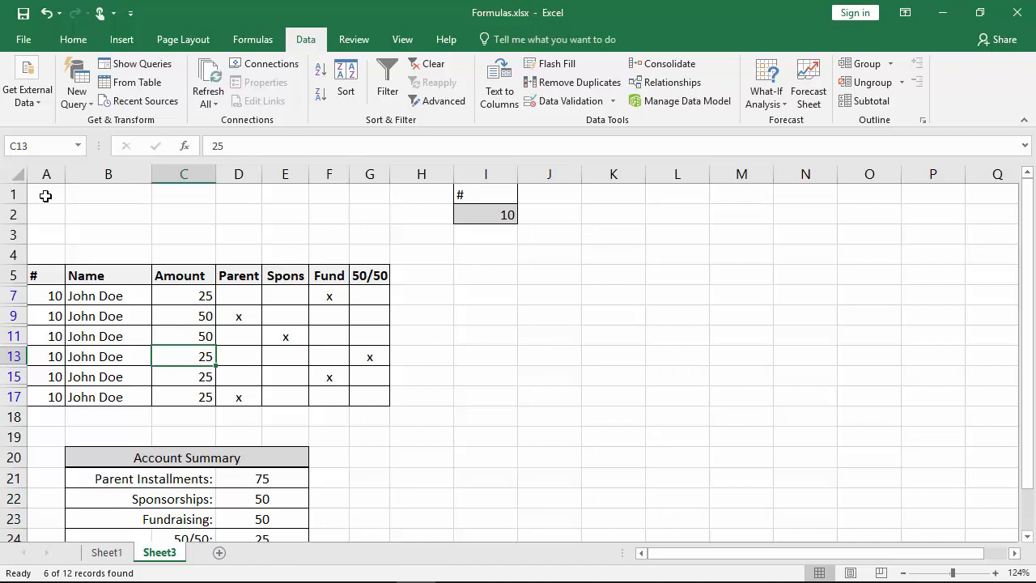
# Clear the lookup number in I2 and rerun the Advanced Filter in place on A5:G17 to show all records
pyautogui.click(466, 214)
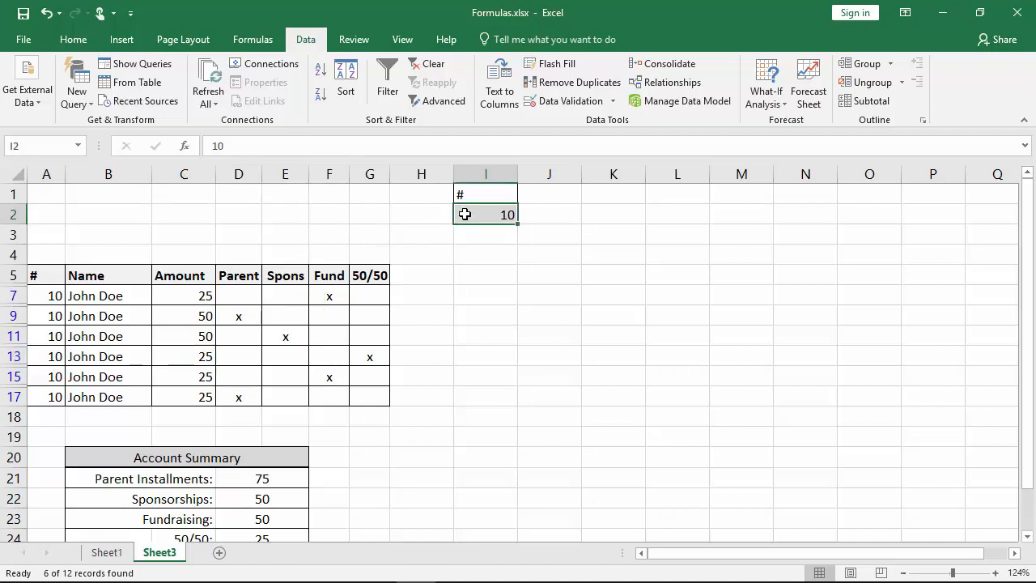
pyautogui.press('Delete')
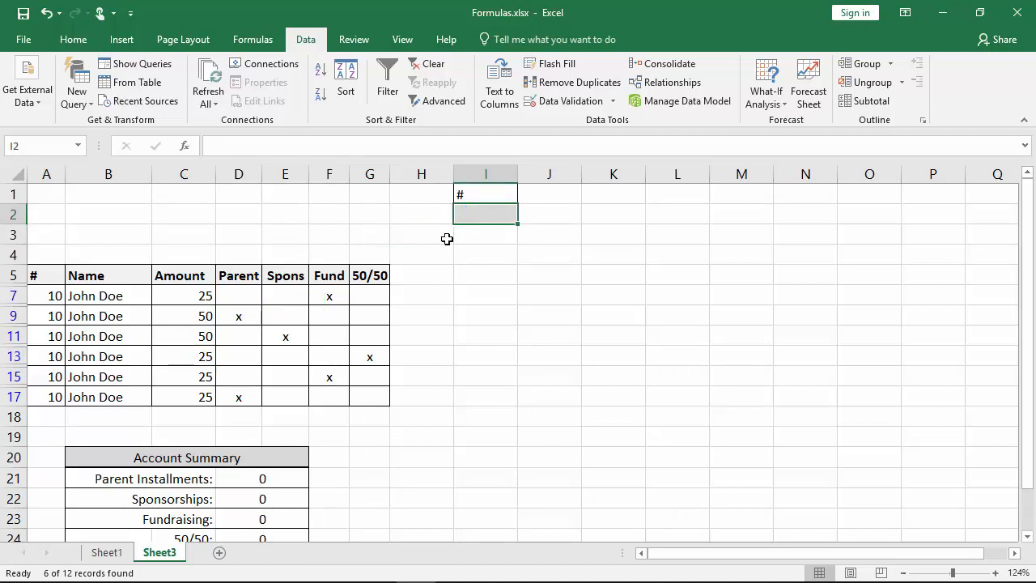
pyautogui.click(42, 300)
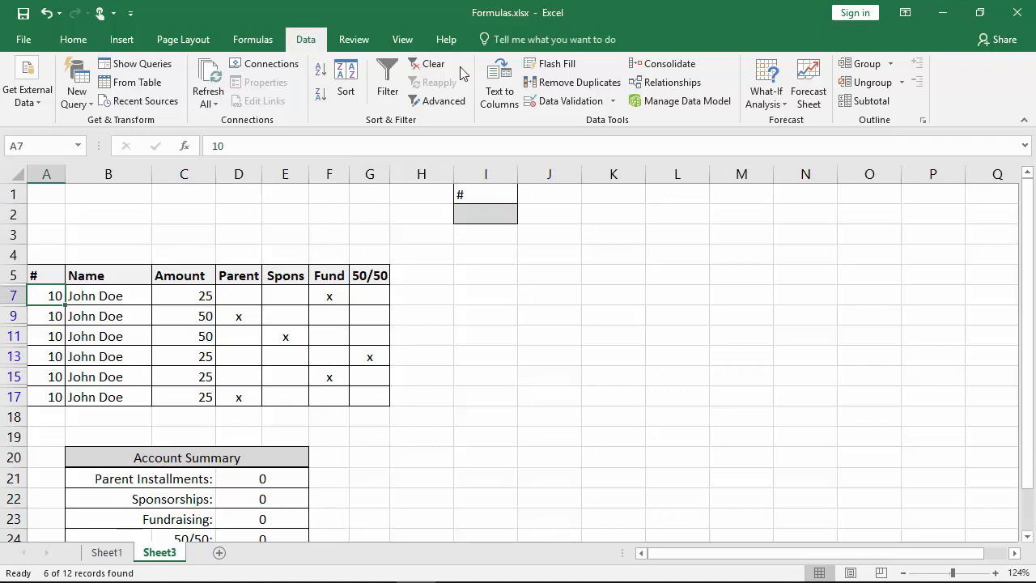
pyautogui.click(434, 101)
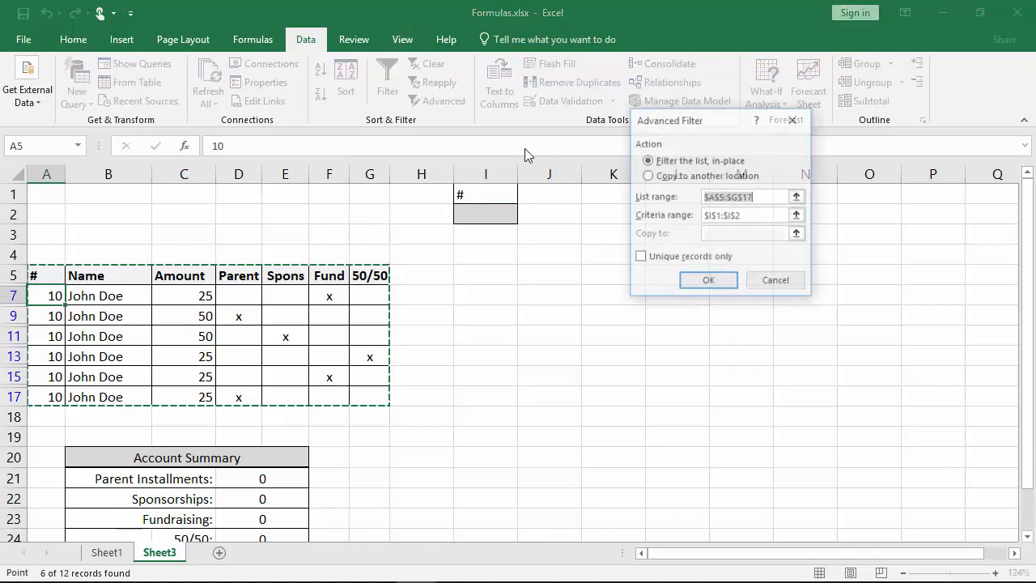
pyautogui.click(726, 285)
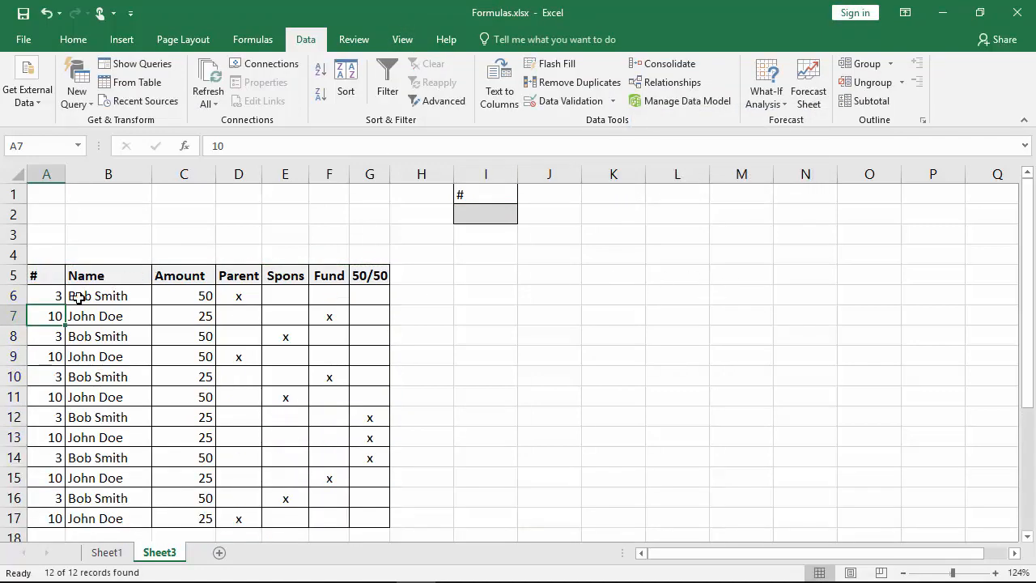
pyautogui.click(51, 298)
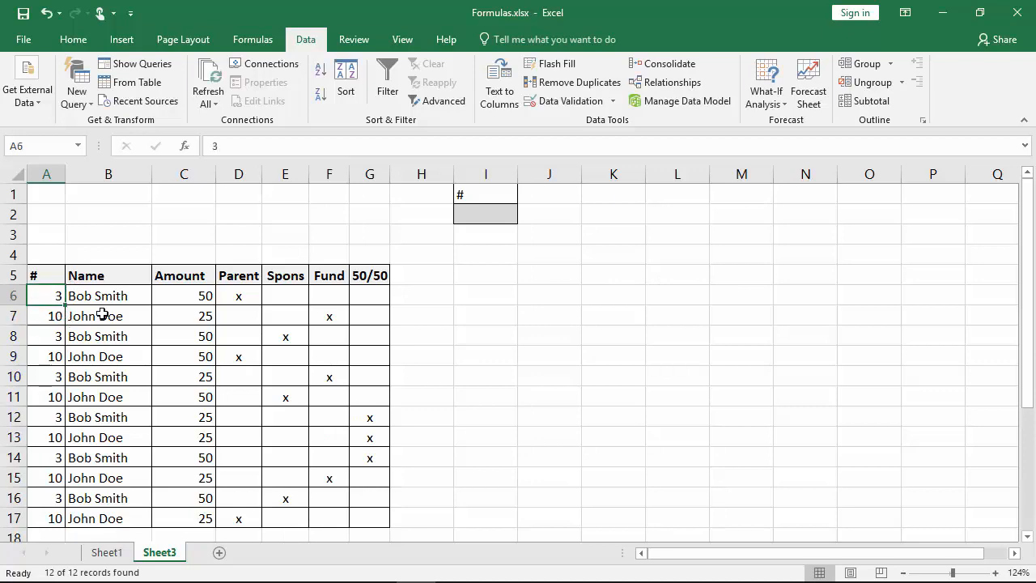
pyautogui.scroll(-3, 102, 315)
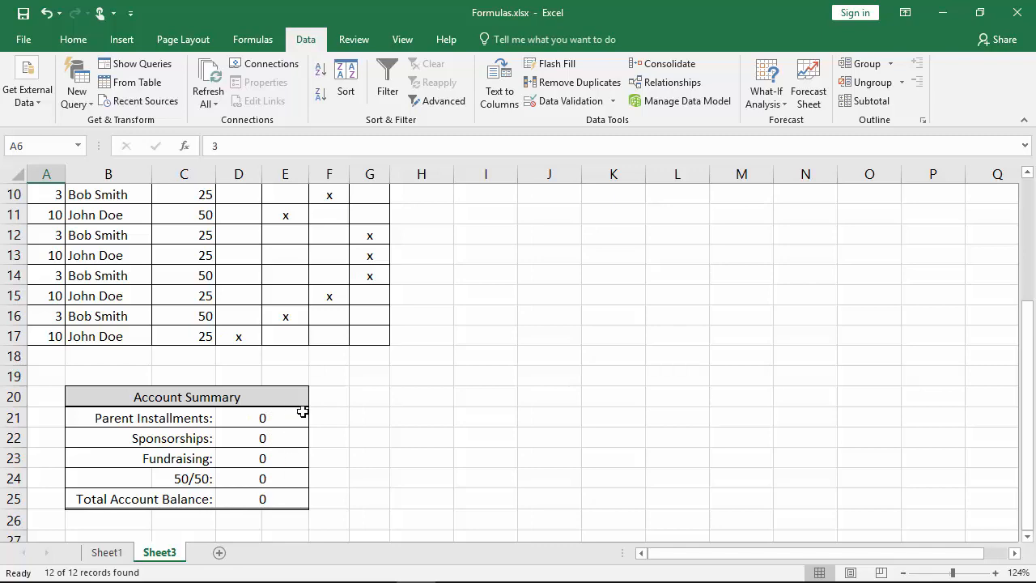
pyautogui.scroll(3, 302, 412)
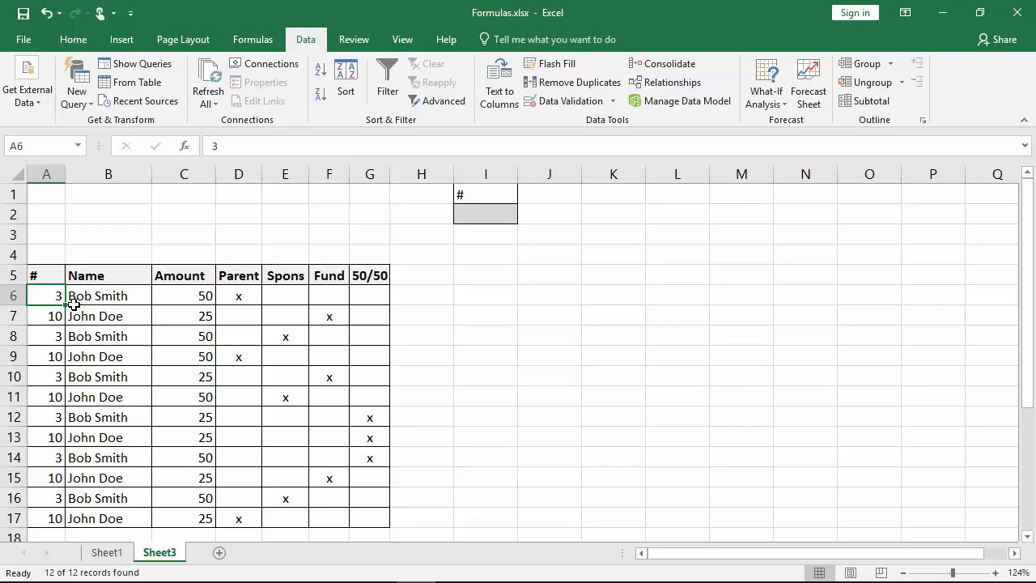
pyautogui.scroll(-4, 235, 300)
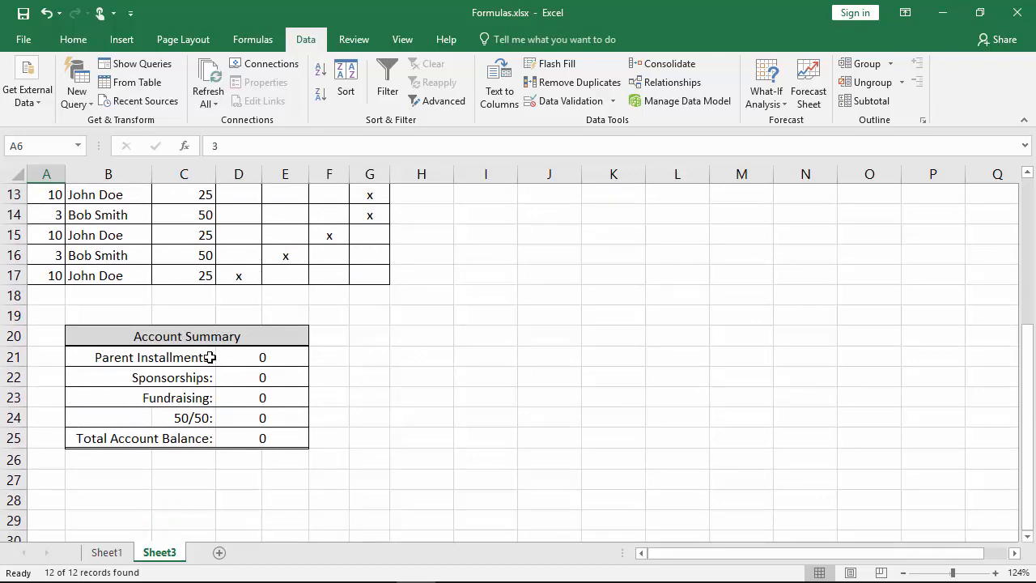
pyautogui.scroll(4, 212, 336)
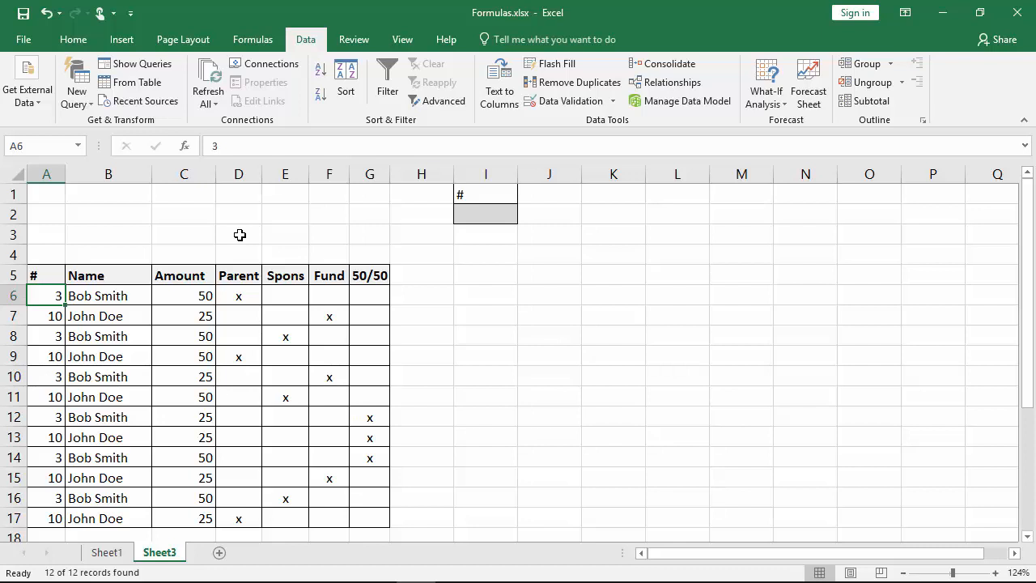
# From cell A1, start recording a macro named RefreshBudget with shortcut letter u, stored in This Workbook
pyautogui.click(48, 196)
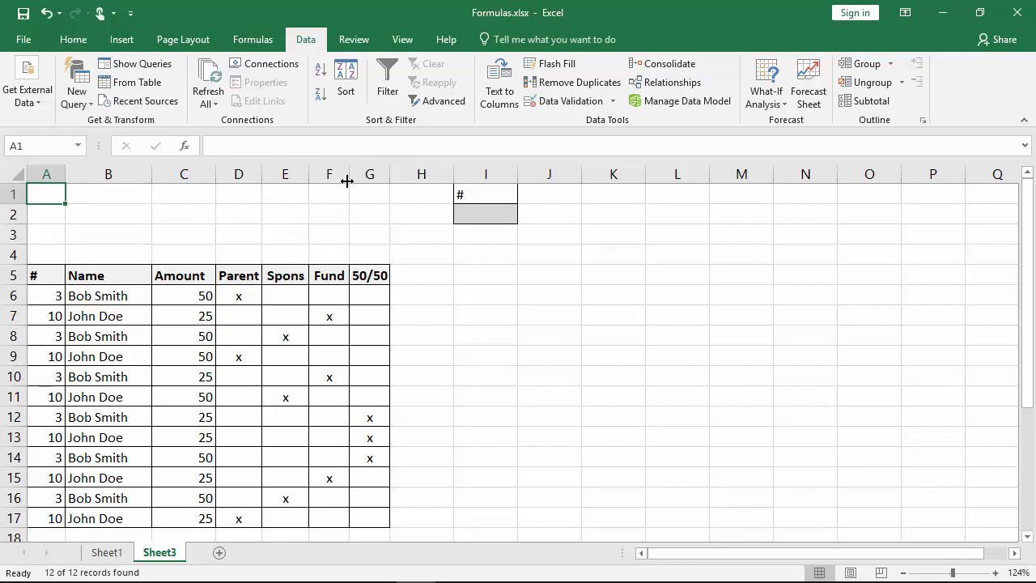
pyautogui.click(410, 45)
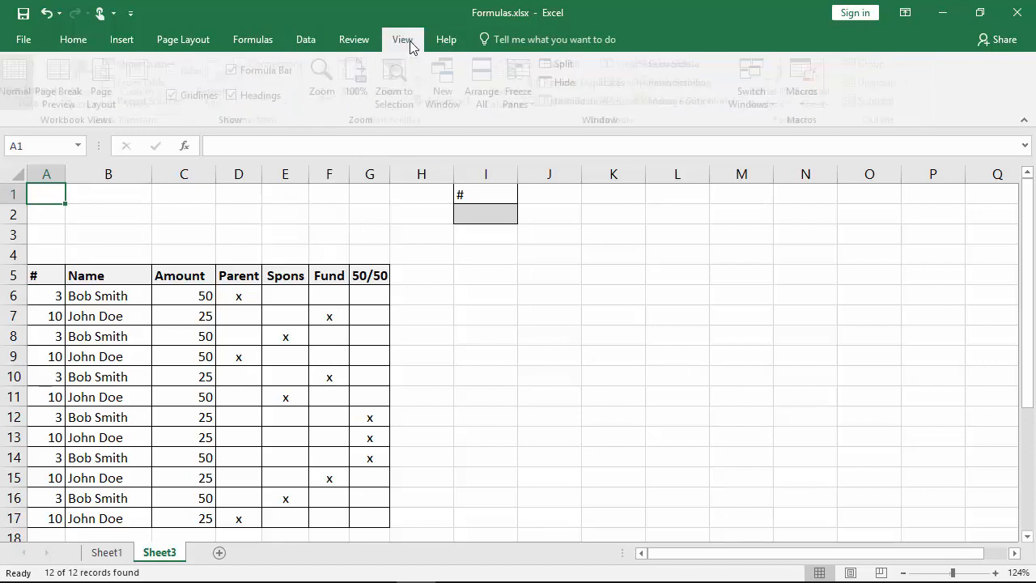
pyautogui.click(808, 104)
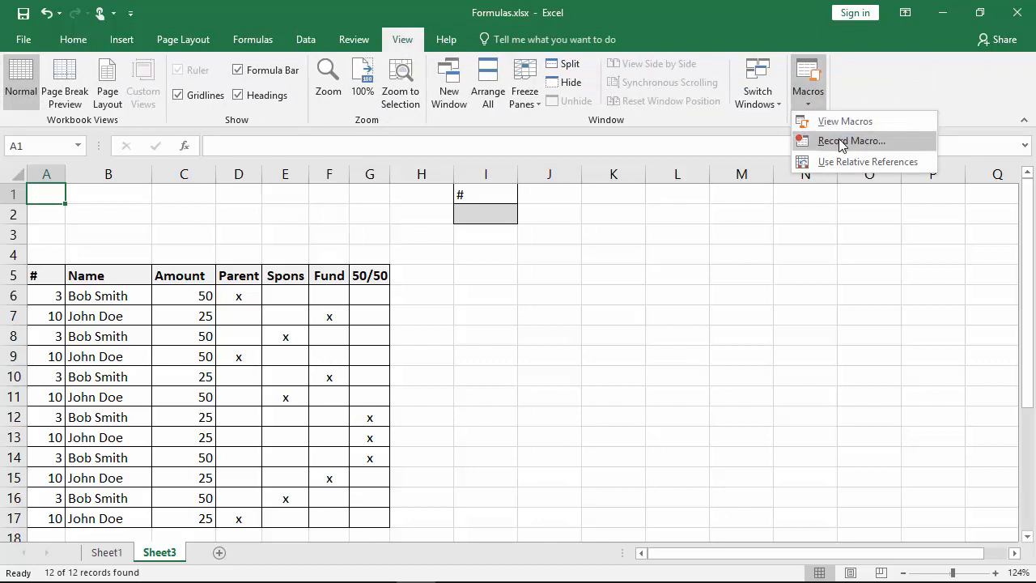
pyautogui.click(842, 142)
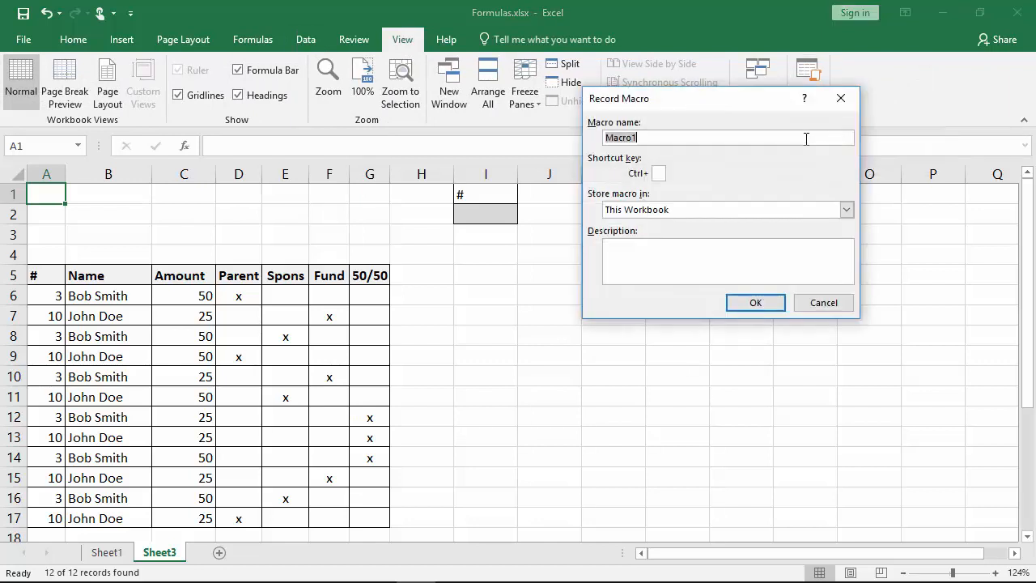
pyautogui.write('reshBudget')
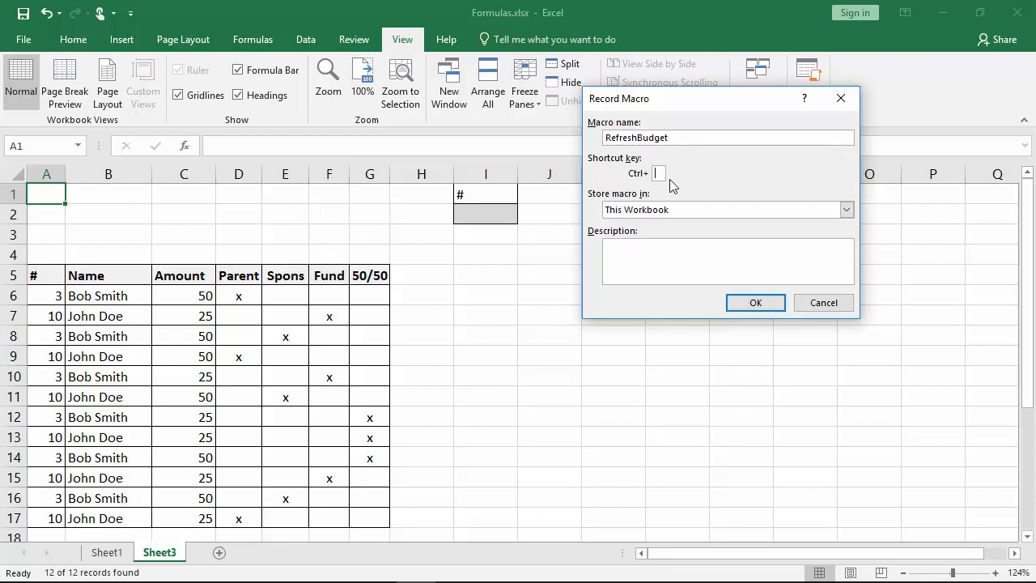
pyautogui.write('U')
pyautogui.press('BackSpace')
pyautogui.write('u')
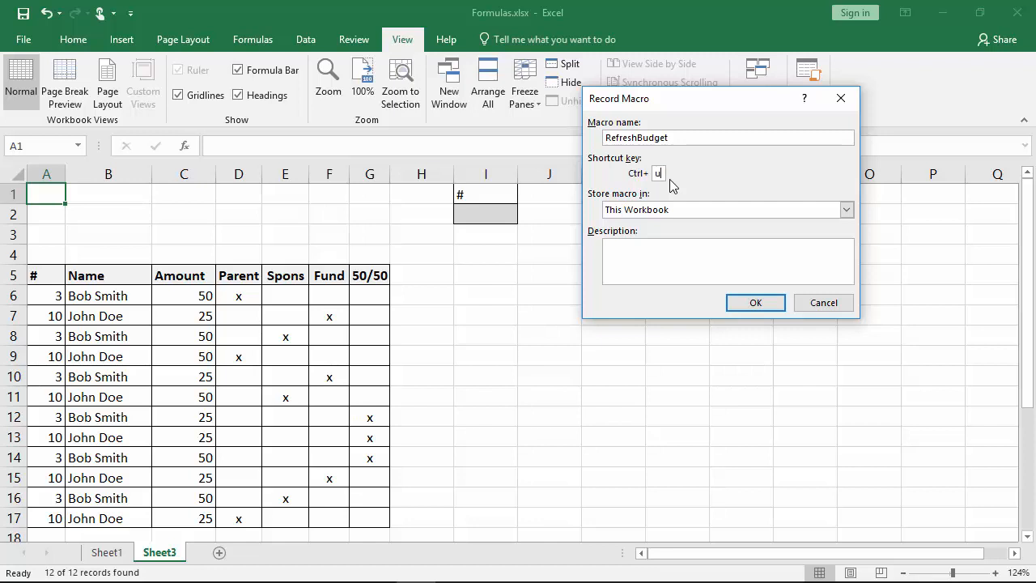
pyautogui.click(757, 303)
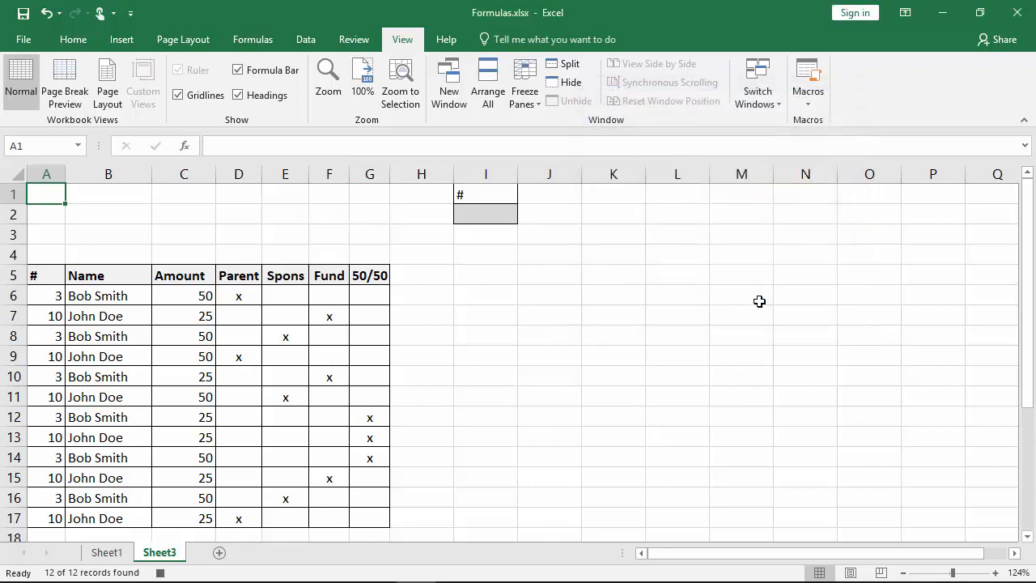
# Record an in-place Advanced Filter from cell A6, using list range A5:G17 and criteria range I1:I2
pyautogui.click(53, 295)
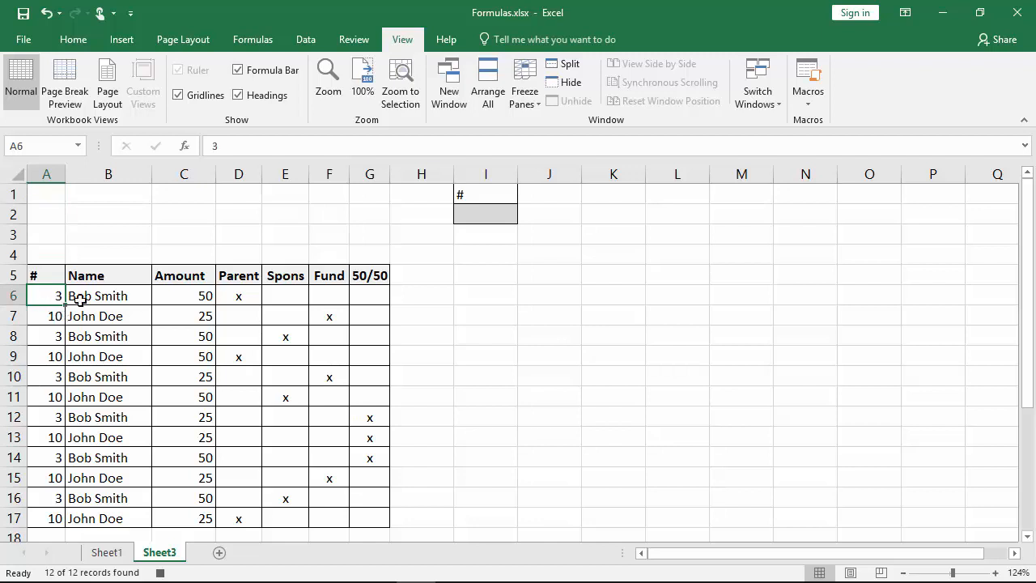
pyautogui.click(313, 45)
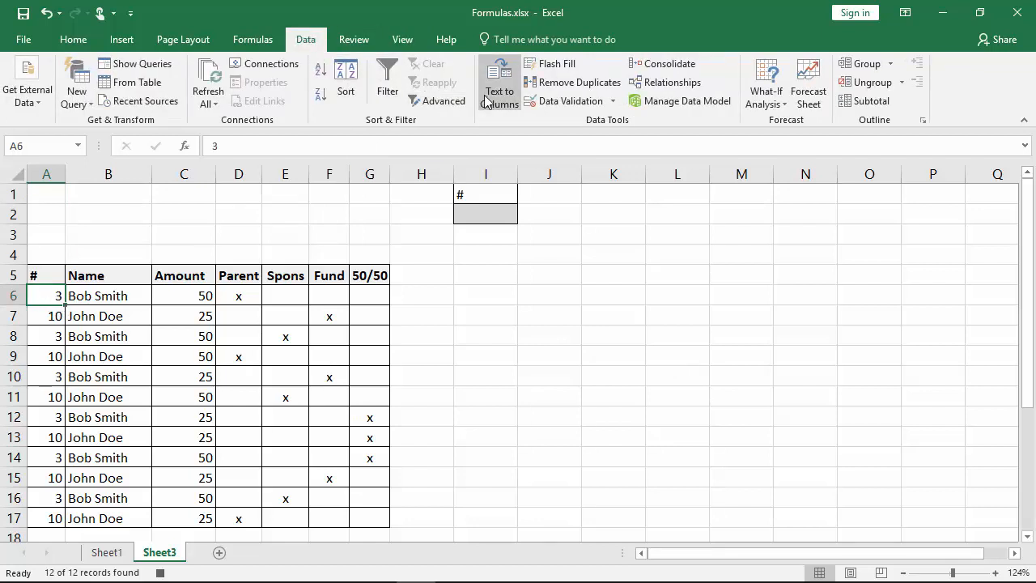
pyautogui.click(441, 101)
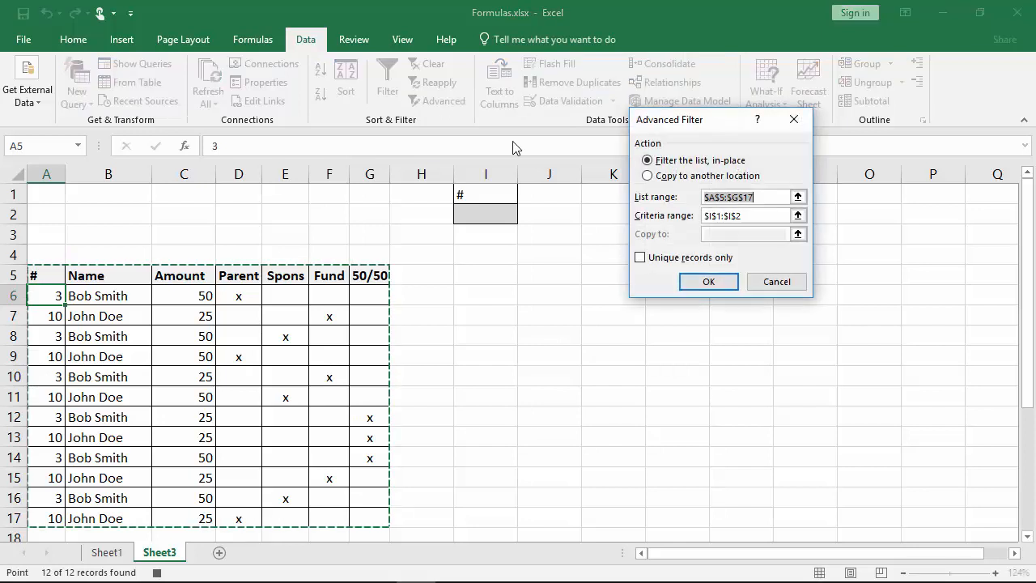
pyautogui.click(798, 198)
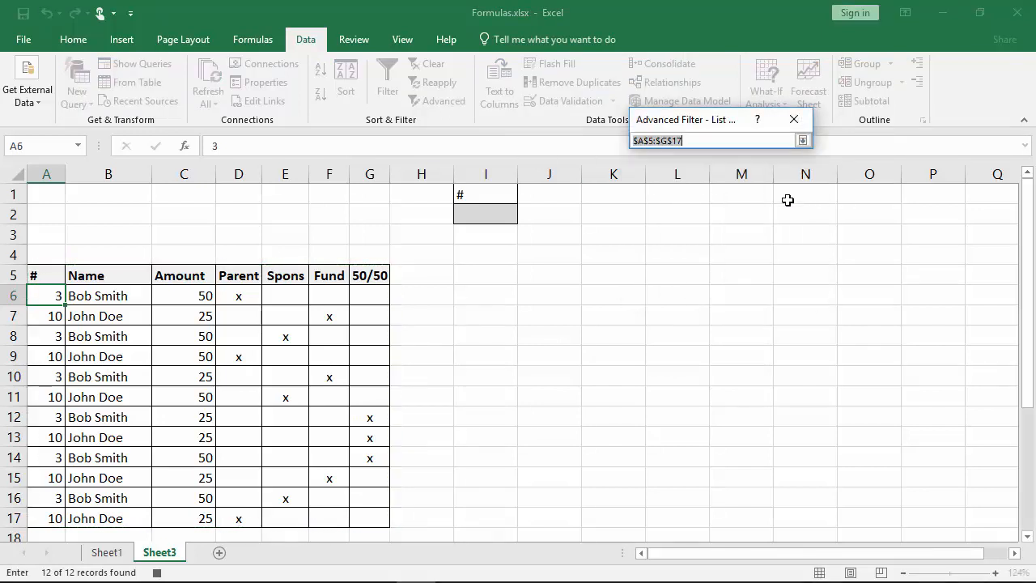
pyautogui.click(52, 277)
pyautogui.moveTo(52, 277); pyautogui.dragTo(368, 515)
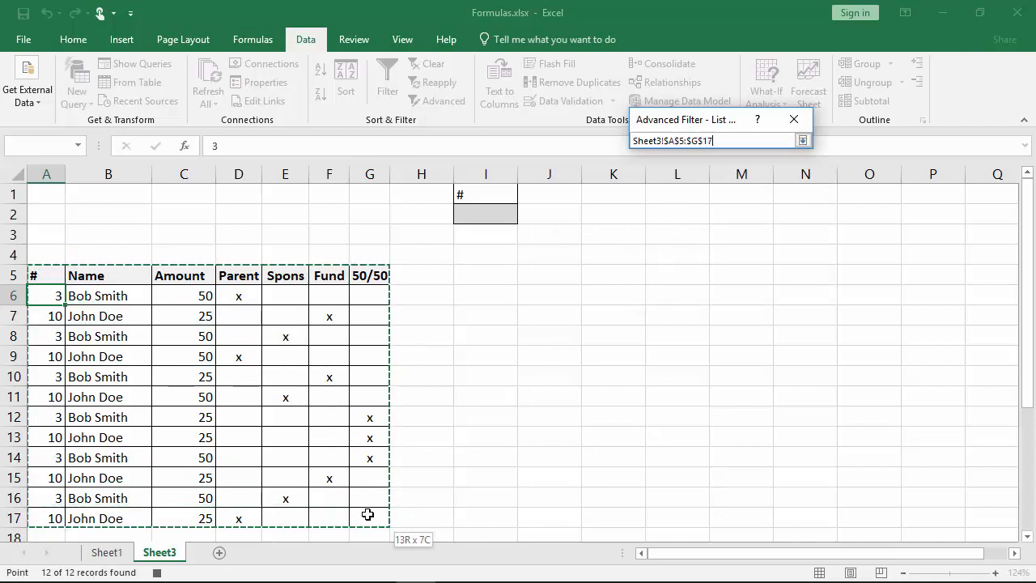
pyautogui.click(802, 140)
pyautogui.click(798, 216)
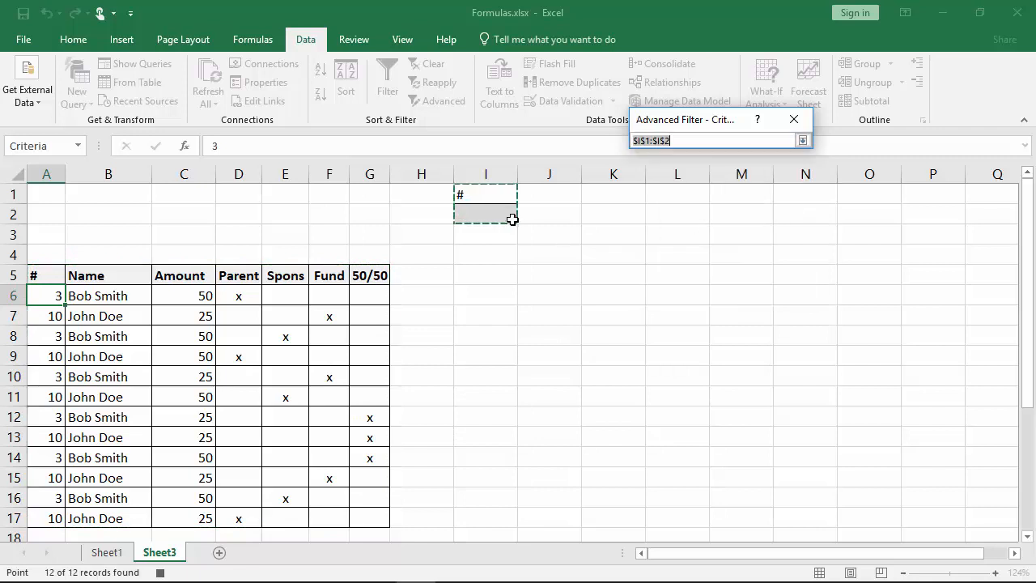
pyautogui.moveTo(498, 197); pyautogui.dragTo(496, 219)
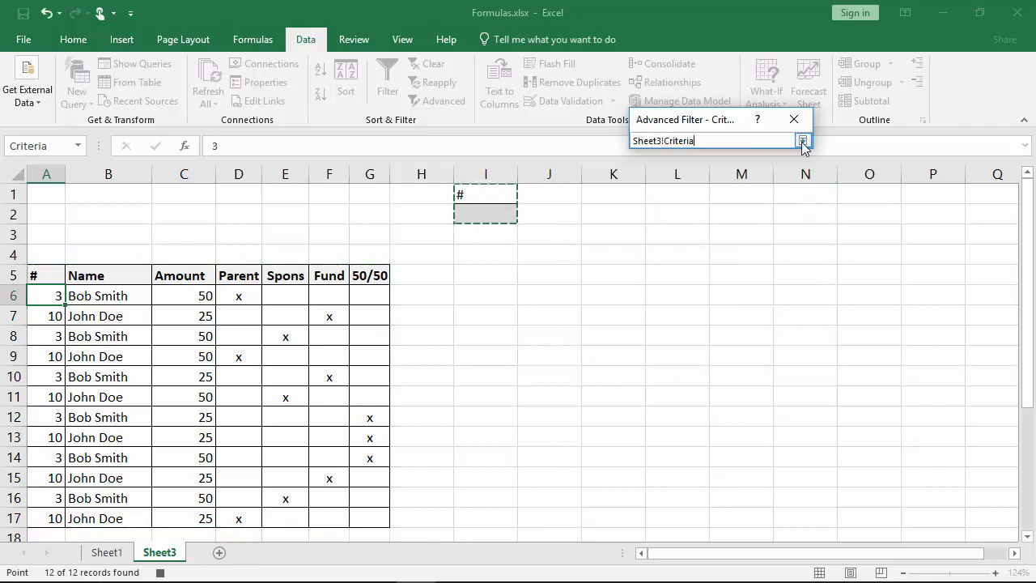
pyautogui.click(803, 140)
pyautogui.click(709, 283)
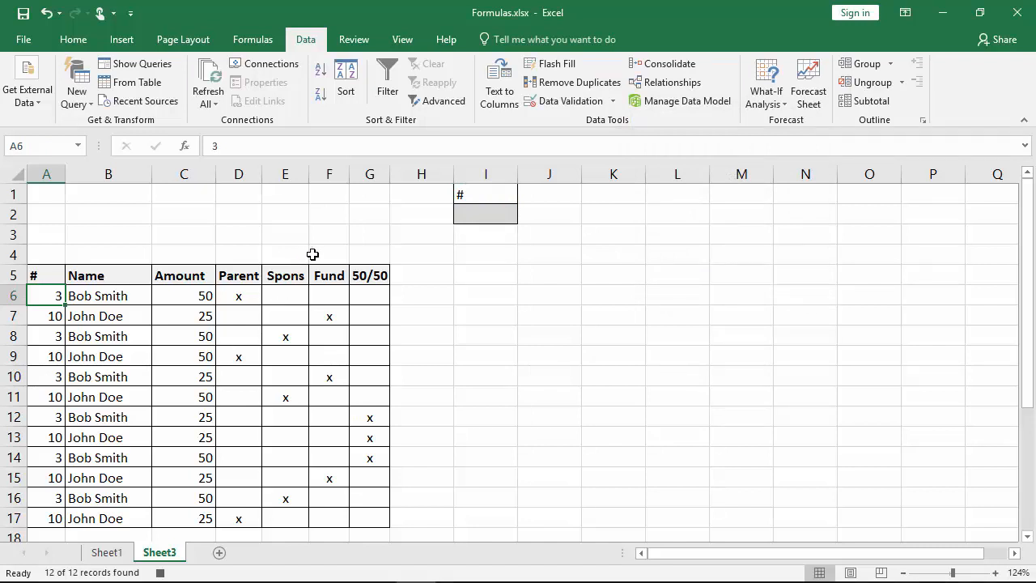
# Stop recording the RefreshBudget macro
pyautogui.click(404, 40)
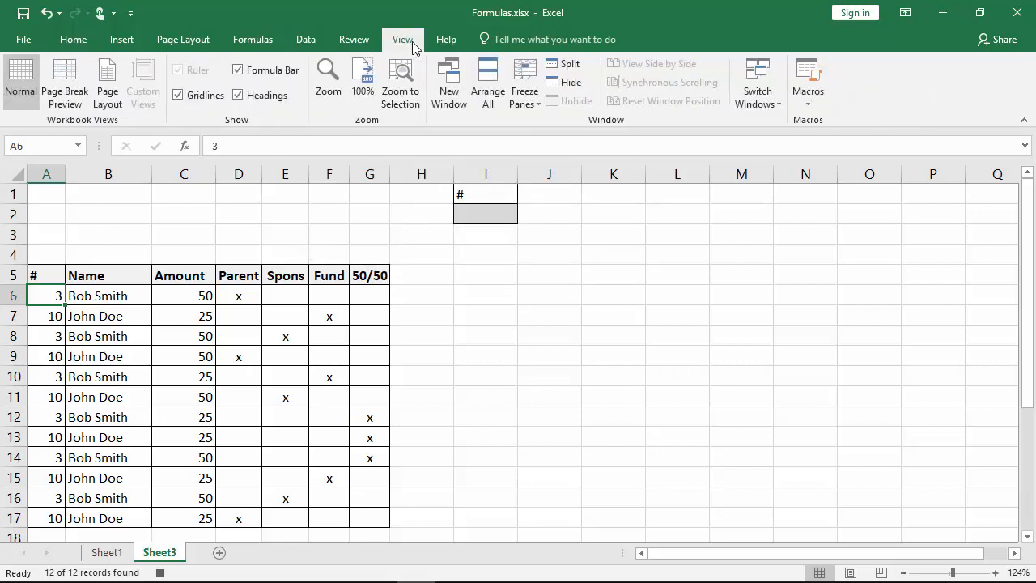
pyautogui.click(809, 105)
pyautogui.click(847, 142)
pyautogui.click(531, 270)
# Enter 3 as the lookup number in I2 and run the RefreshBudget macro to filter the records
pyautogui.click(485, 217)
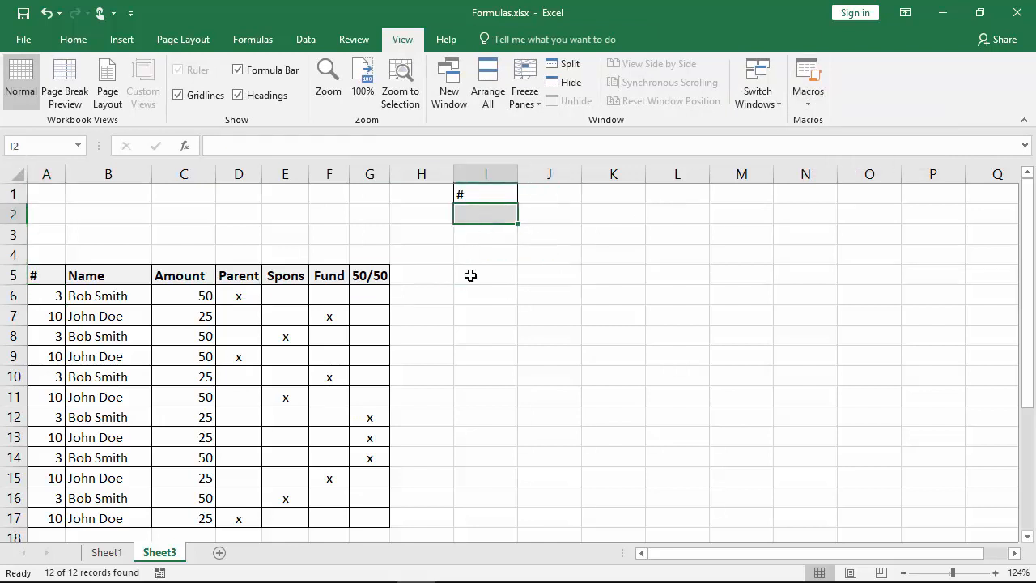
pyautogui.write('3')
pyautogui.press('Return')
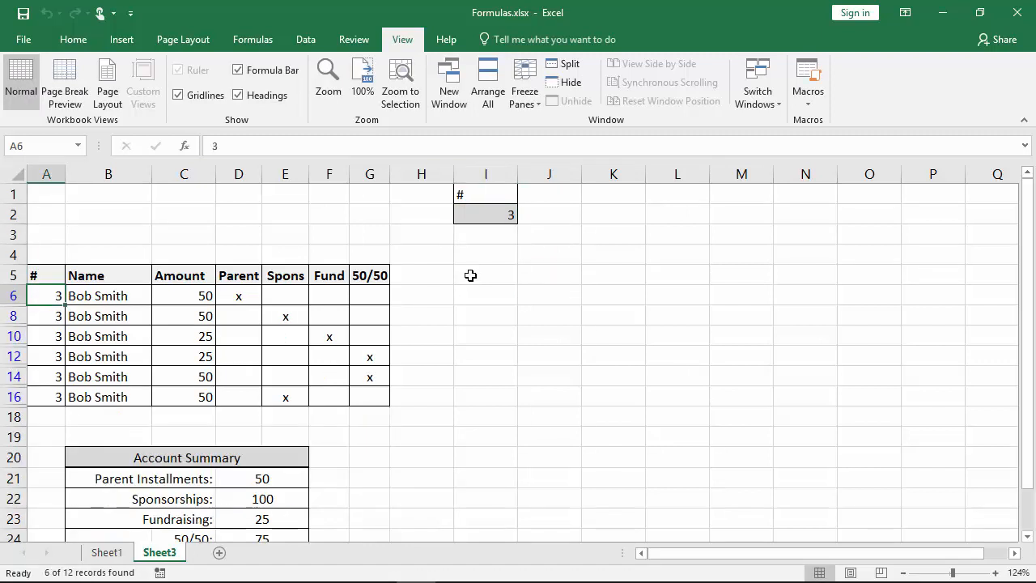
# Change the lookup number in I2 to 10 and rerun the RefreshBudget macro to refilter the table
pyautogui.click(504, 216)
pyautogui.write('10')
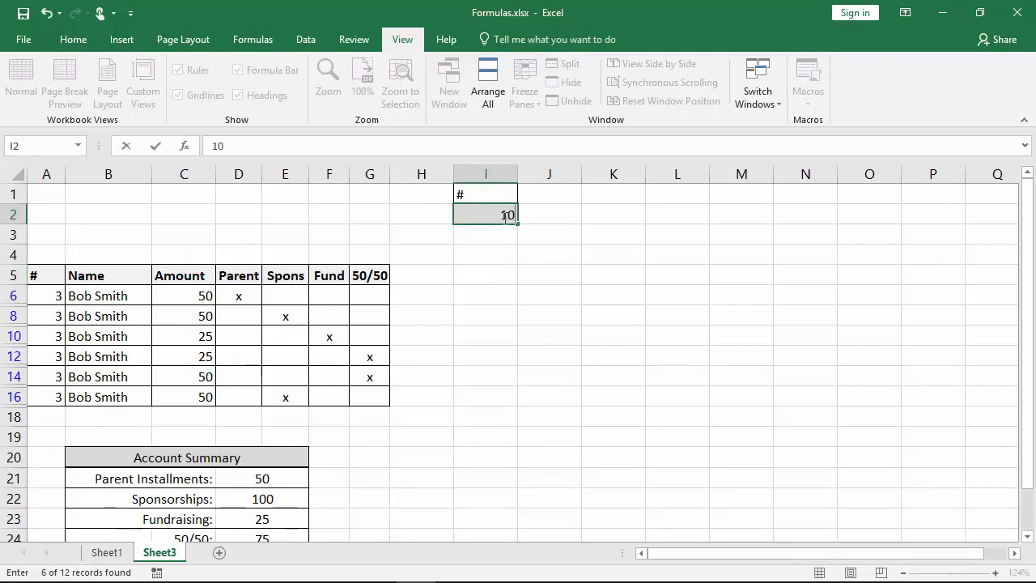
pyautogui.press('Return')
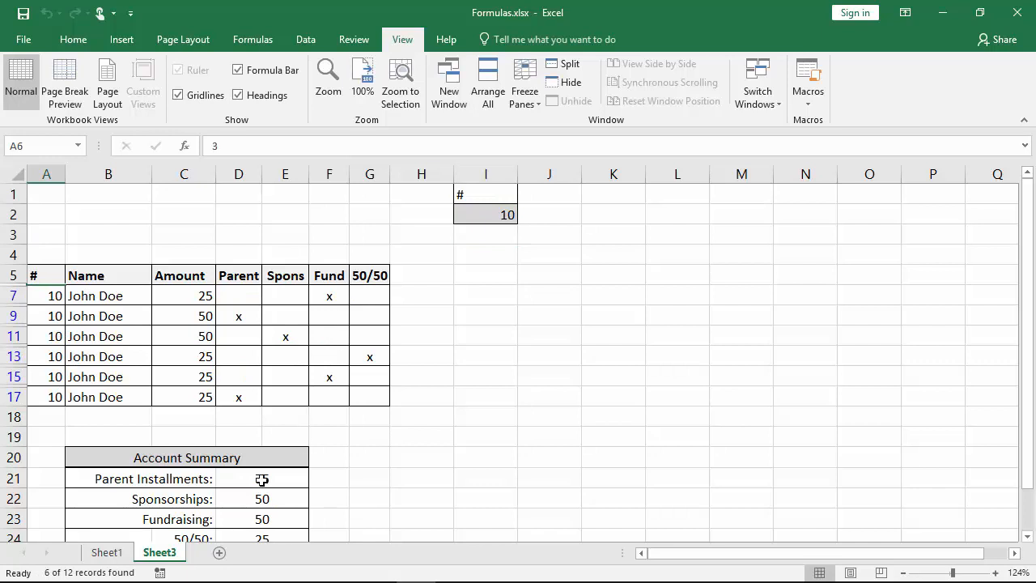
# Clear the lookup number in I2 and rerun the RefreshBudget macro to show all records
pyautogui.click(493, 217)
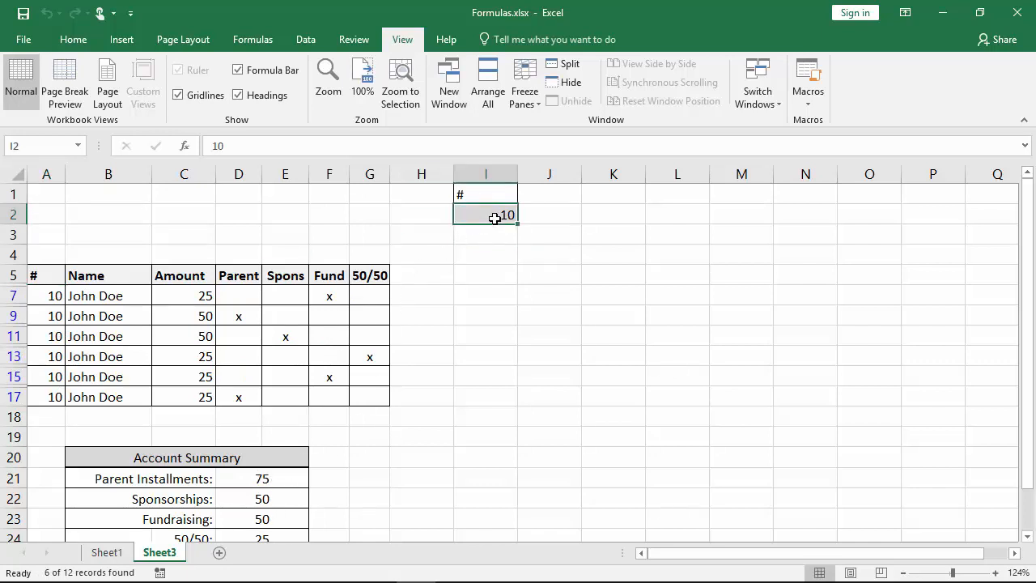
pyautogui.press('Delete')
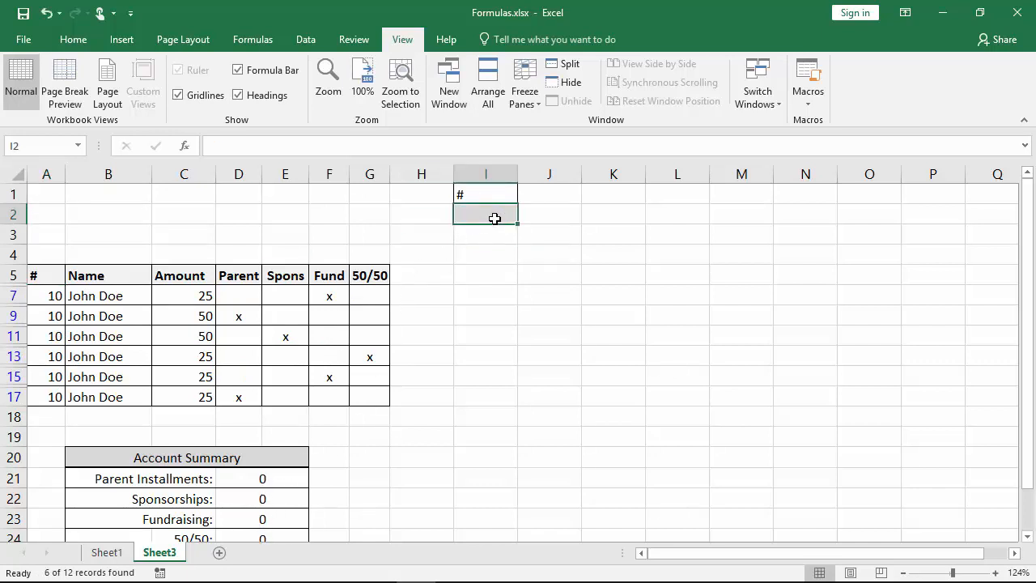
pyautogui.hotkey('ctrl', 'shift', 'f')
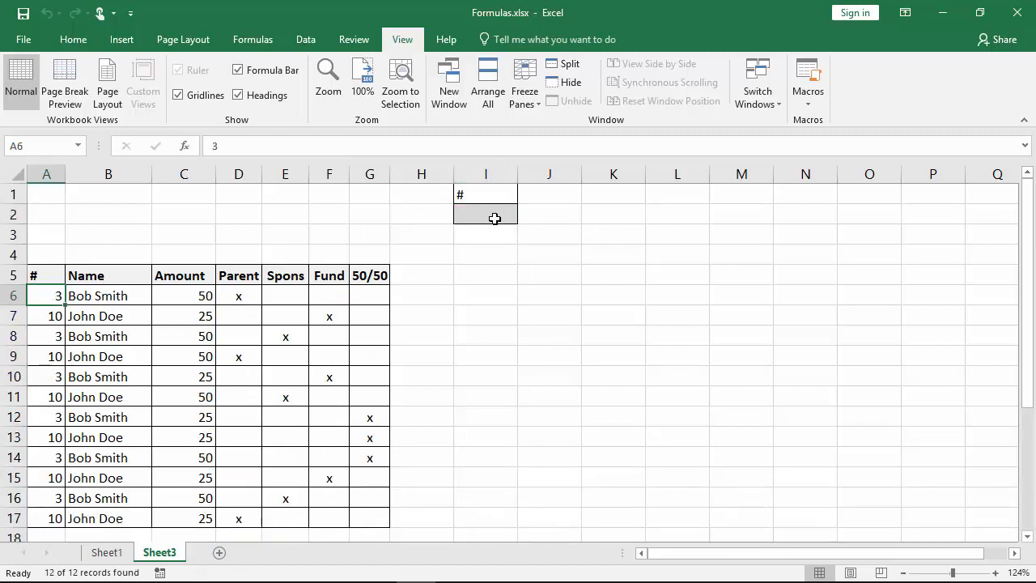